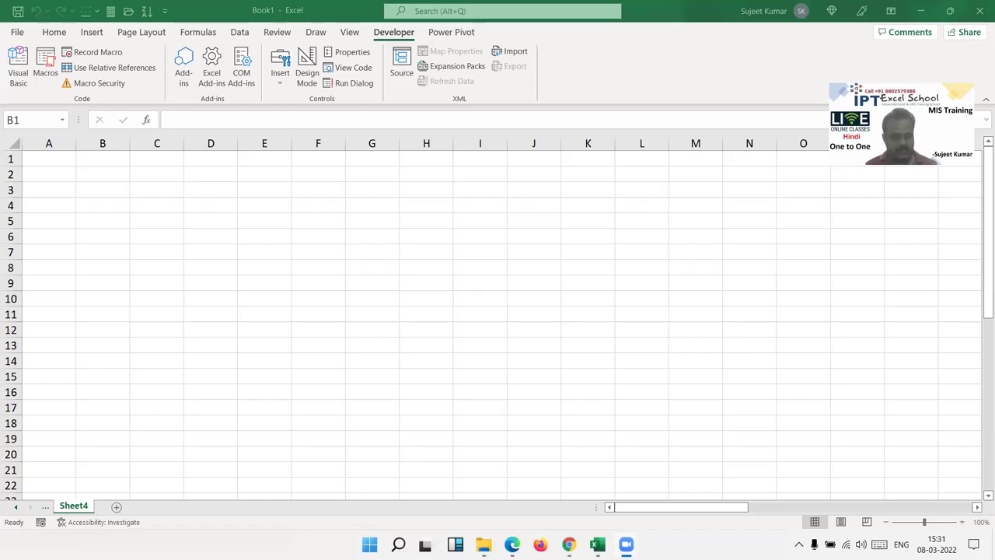
- Minimise all open windows with Win+D to reveal the Windows desktop
key("super+d")
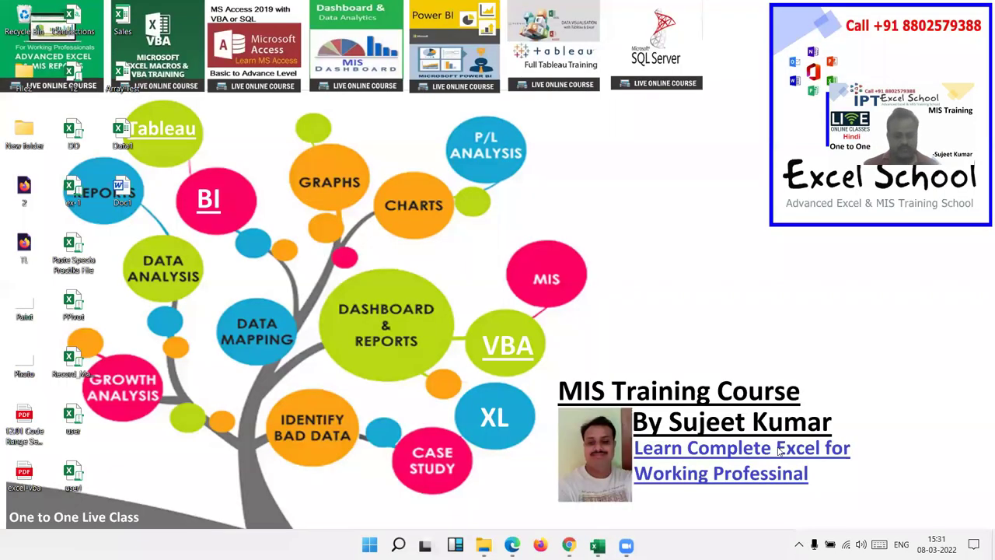
- Launch Word from Windows search, start a blank document, then bring Chrome forward
key("super+s")
type("word")
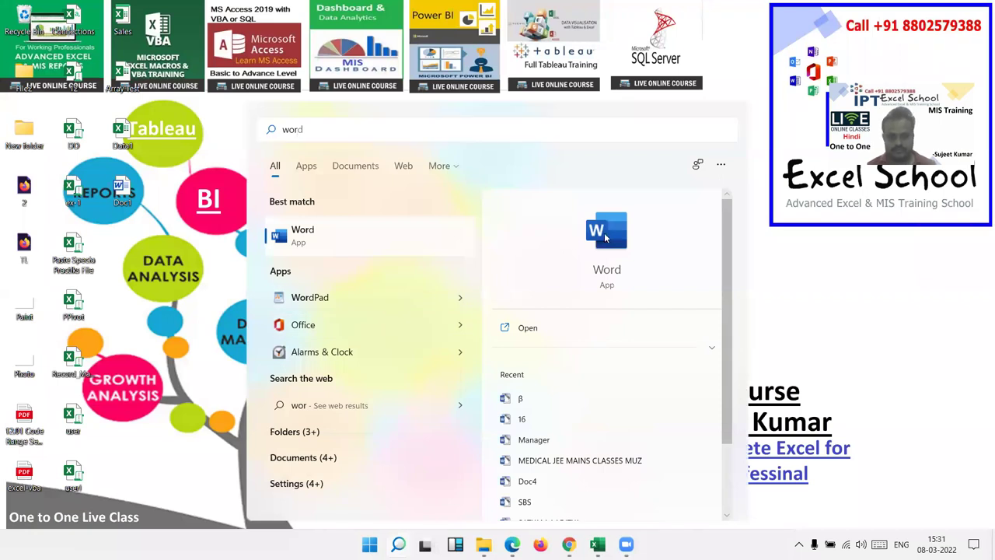
left_click(605, 236)
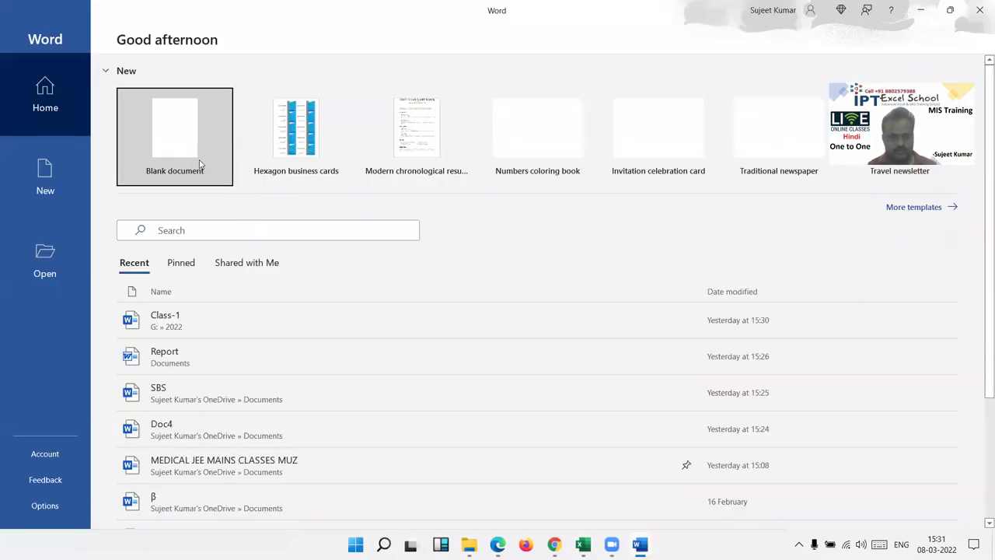
left_click(200, 164)
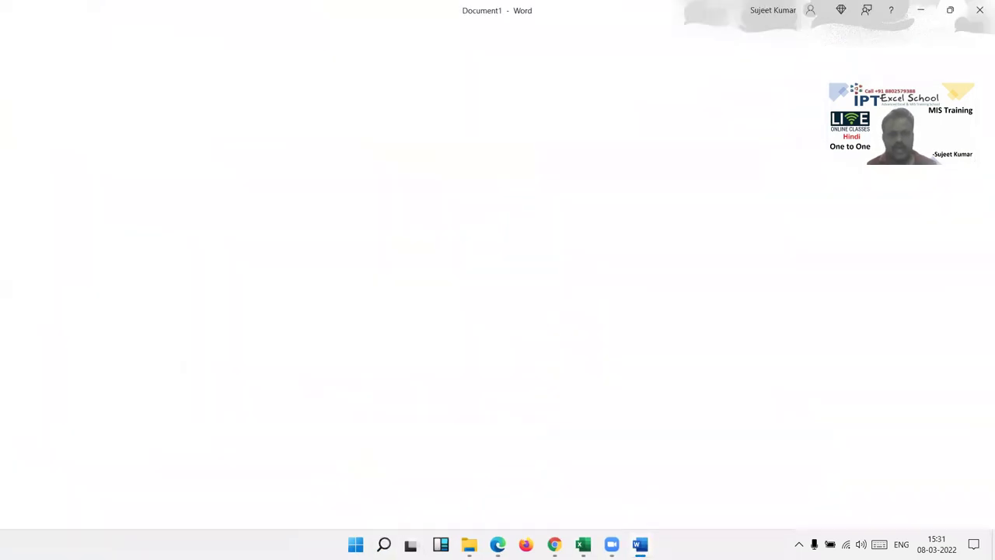
key("alt+Tab")
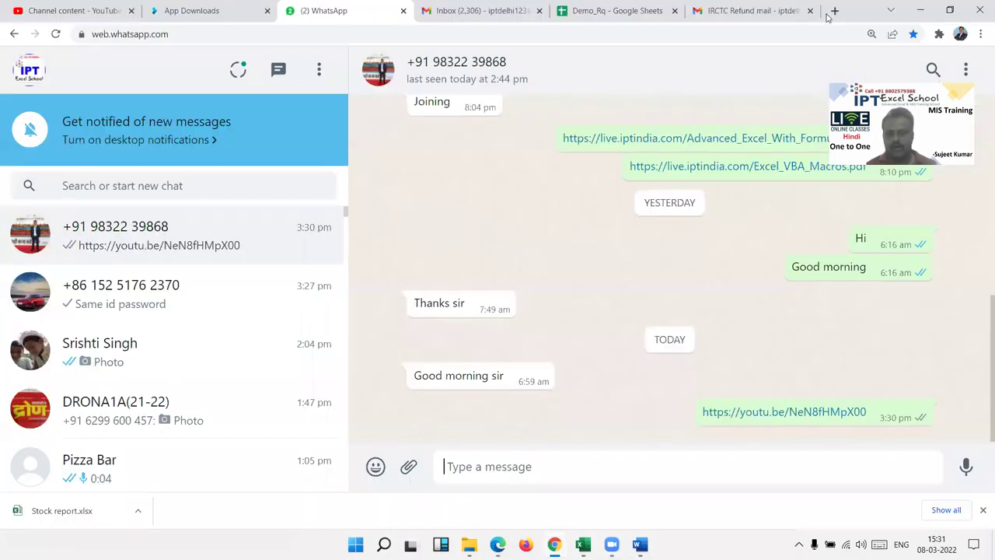
- Open the IRCTC Refund mail and select its body text from the greeting down
left_click(752, 23)
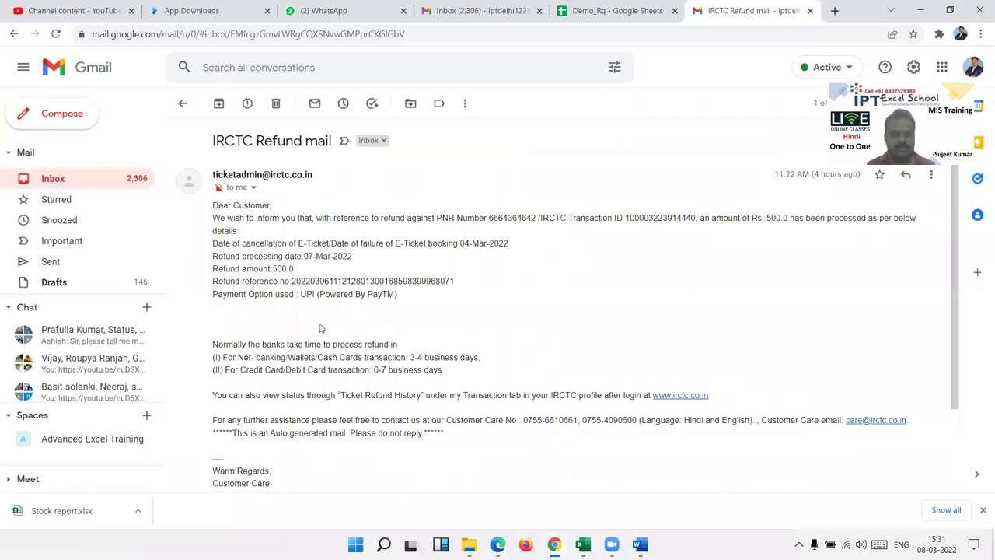
scroll(317, 328, "down", 1)
scroll(316, 328, "down", 3)
scroll(245, 223, "up", 4)
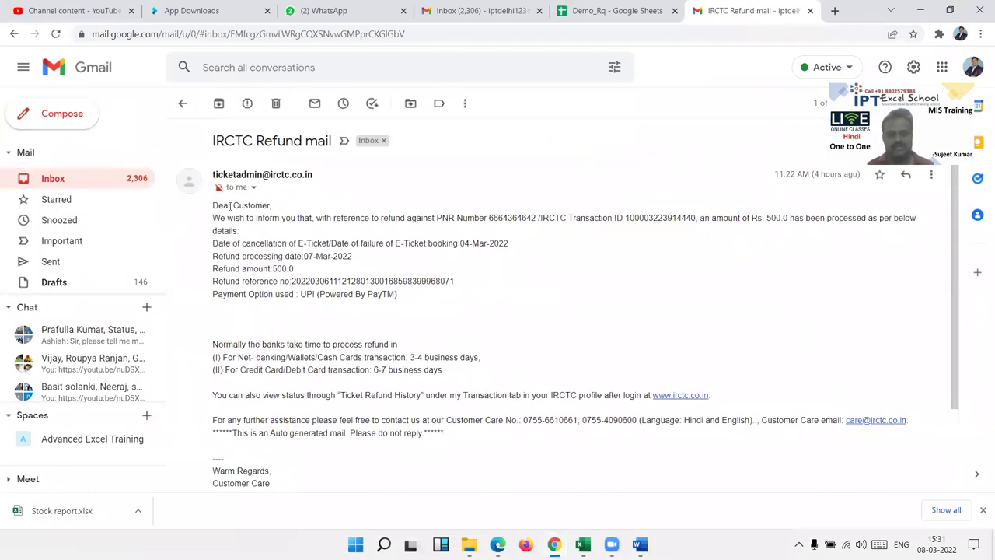
triple_click(231, 206)
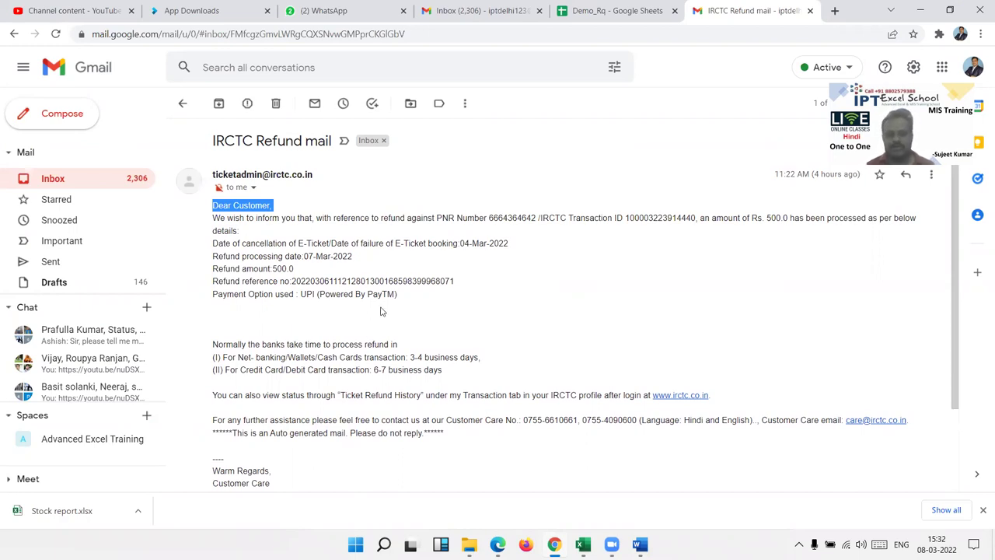
left_click(228, 313)
mouse_move(213, 205)
left_mouse_down()
mouse_move(437, 386)
mouse_move(454, 442)
left_mouse_up()
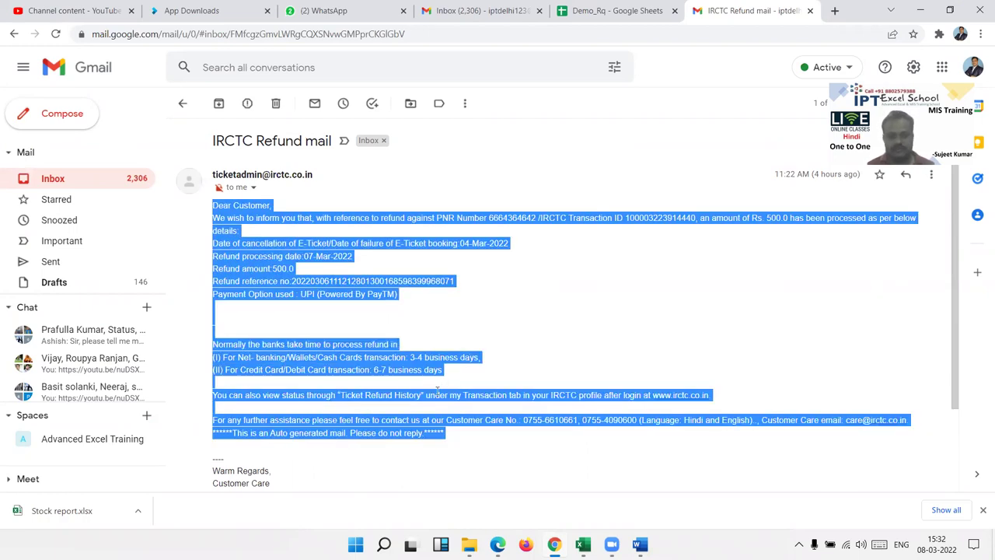
scroll(296, 396, "down", 2)
left_click(270, 400)
scroll(207, 263, "up", 2)
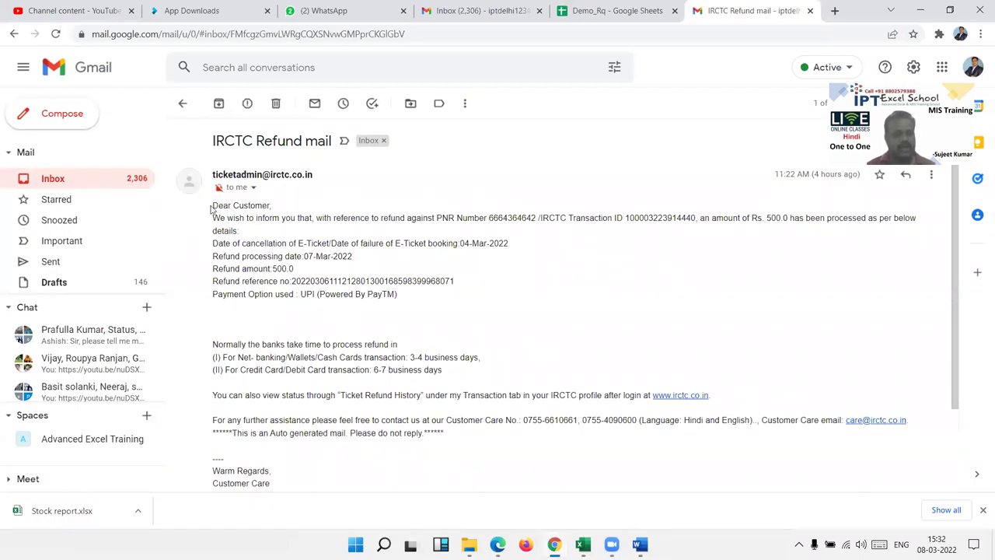
mouse_move(214, 204)
left_mouse_down()
mouse_move(268, 429)
mouse_move(272, 393)
left_mouse_up()
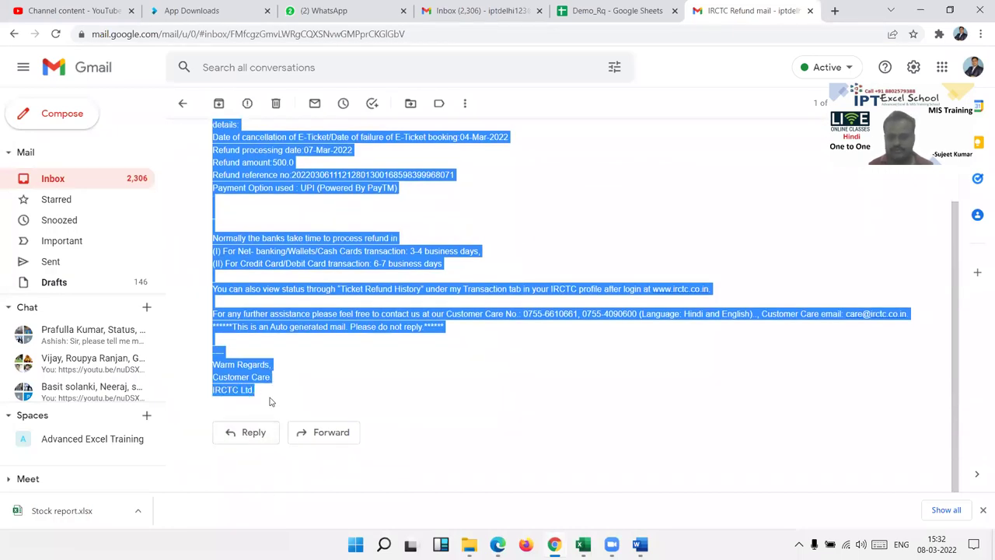
scroll(309, 330, "up", 2)
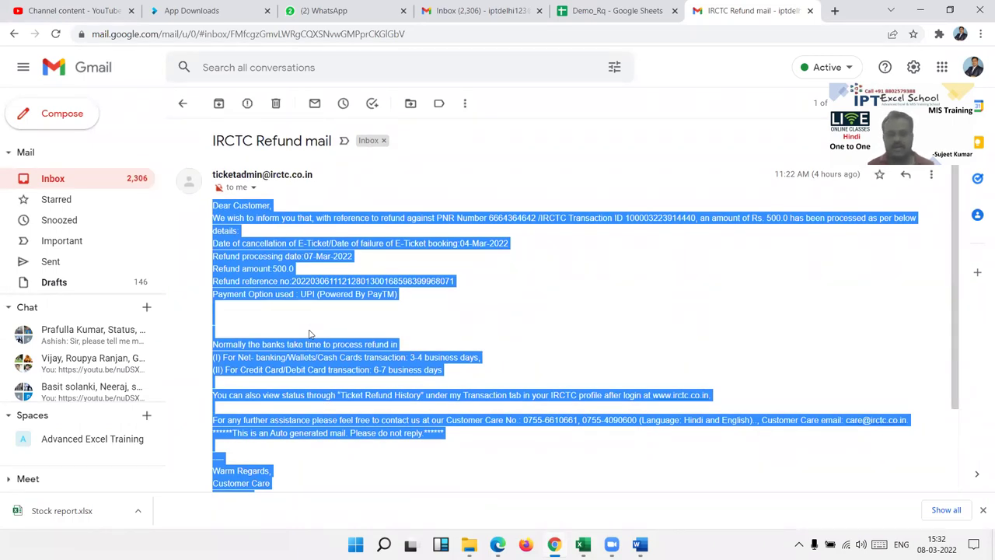
- Copy the selected mail body and return to the blank Word document
right_click(287, 279)
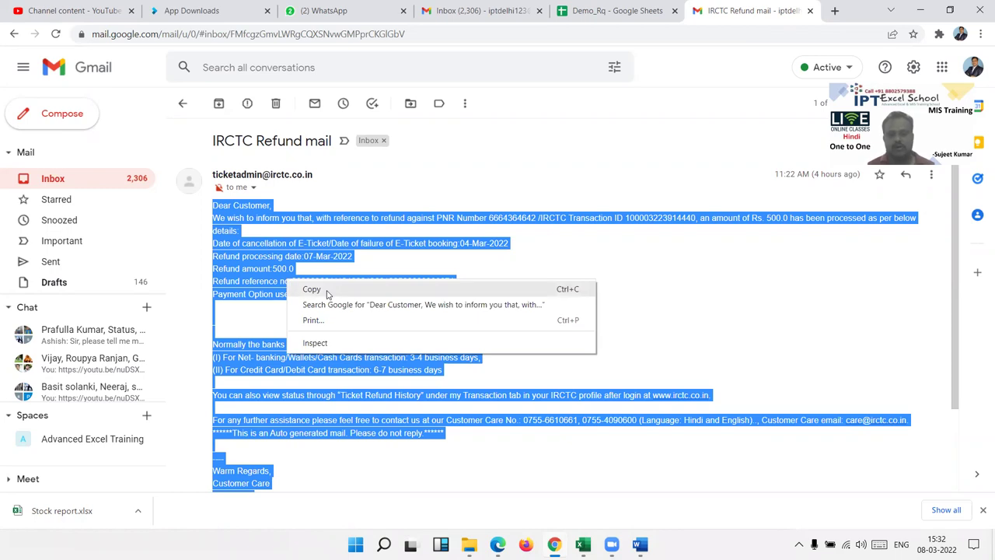
left_click(570, 294)
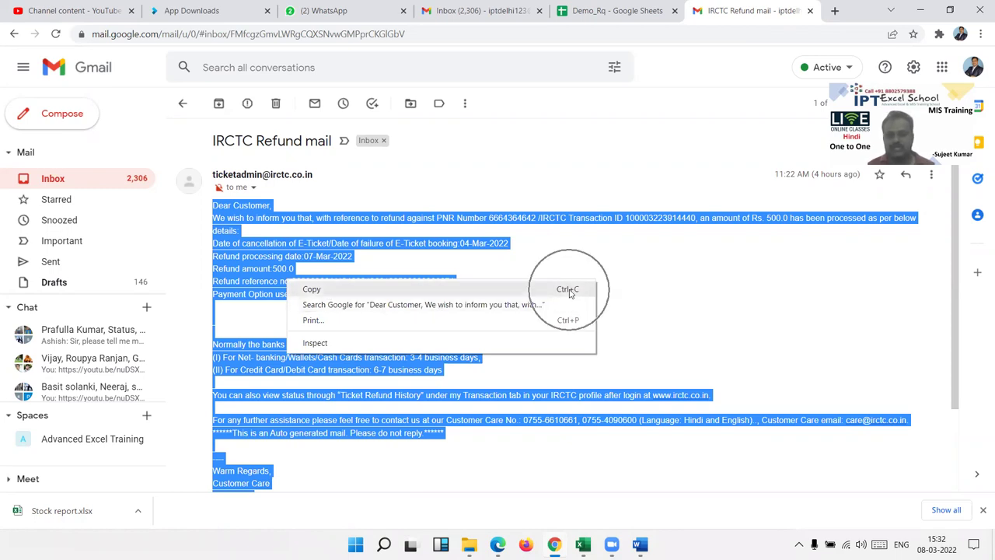
left_click(312, 290)
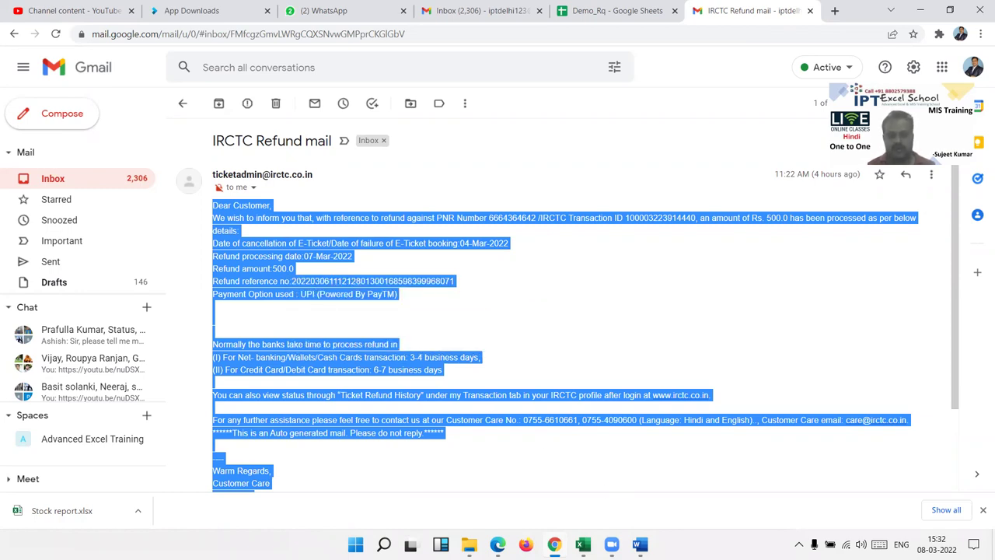
key("alt+Tab")
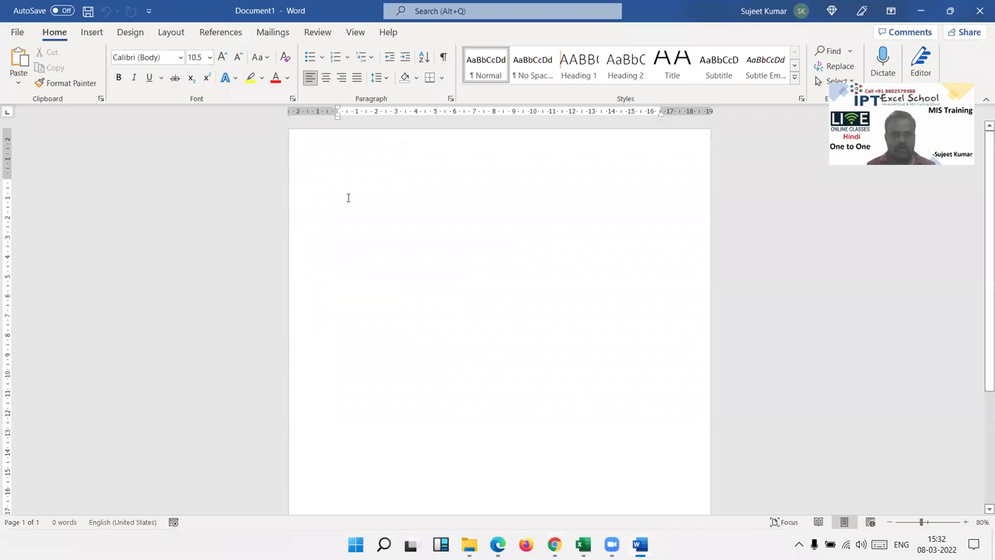
- Paste the IRCTC mail with Keep Source Formatting and review the other paste choices
right_click(348, 197)
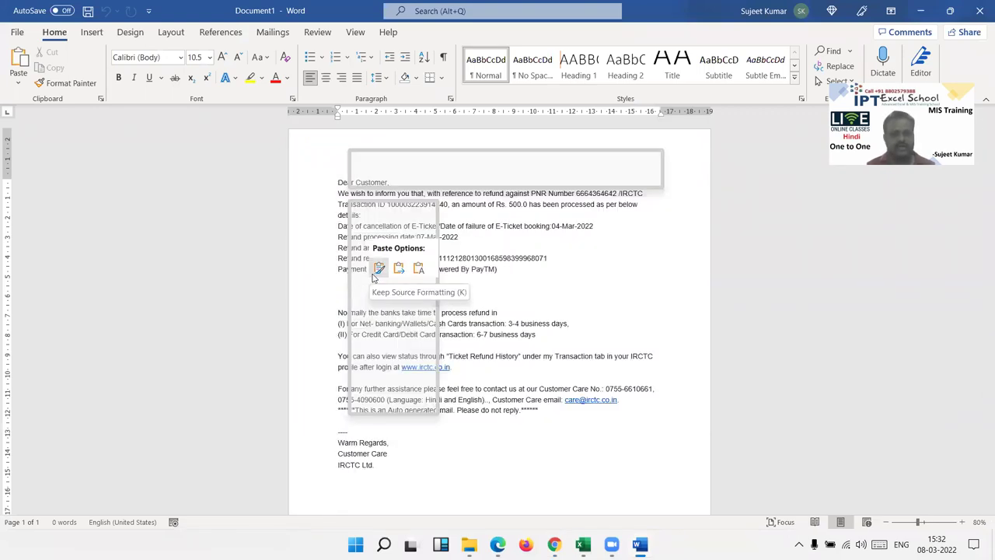
left_click(377, 272)
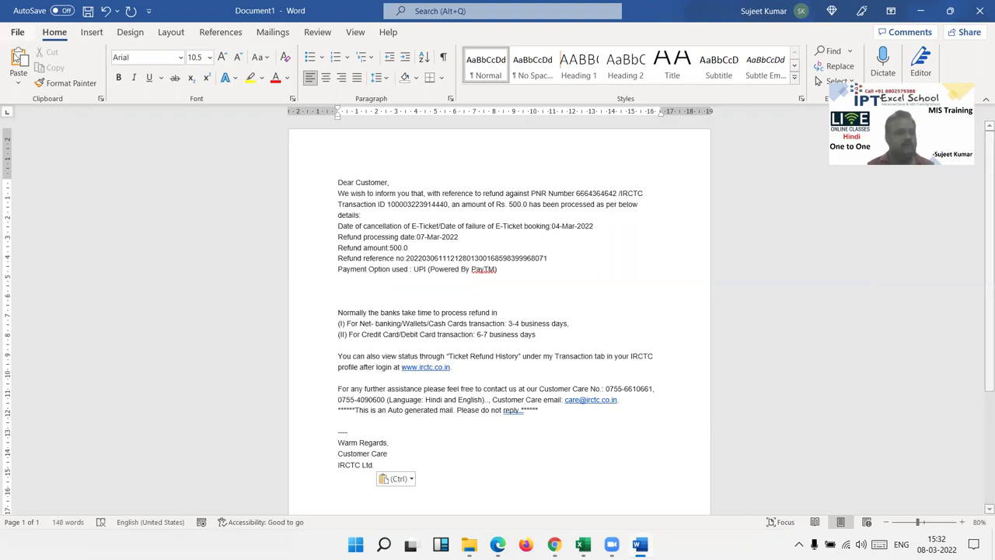
left_click(395, 478)
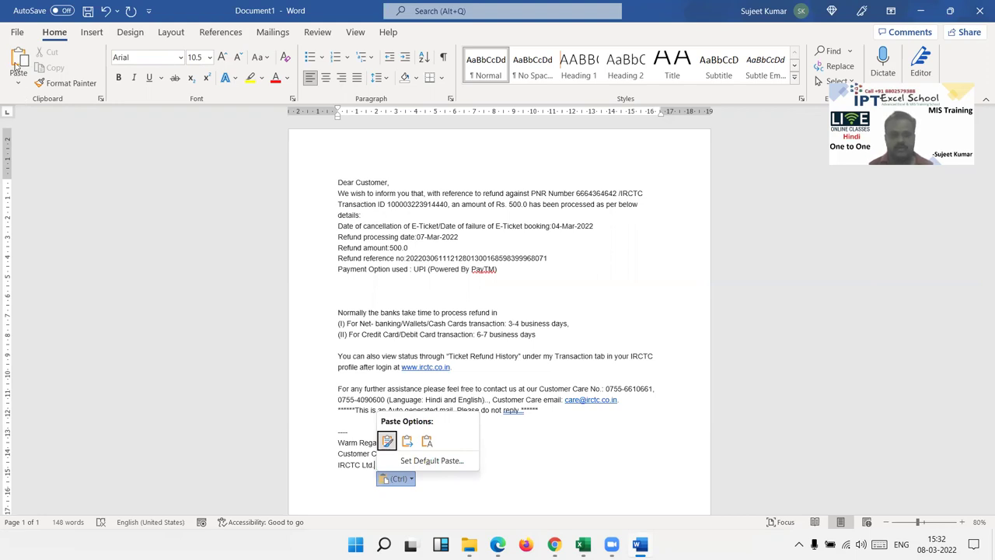
left_click(109, 115)
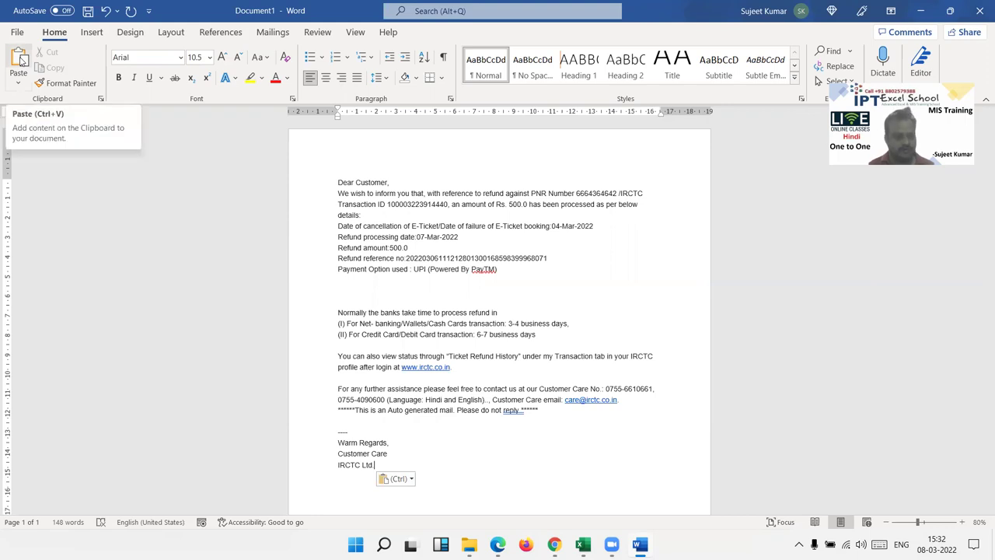
- Select passages of the pasted mail, then reopen and close the Paste Options menu
left_click(384, 168)
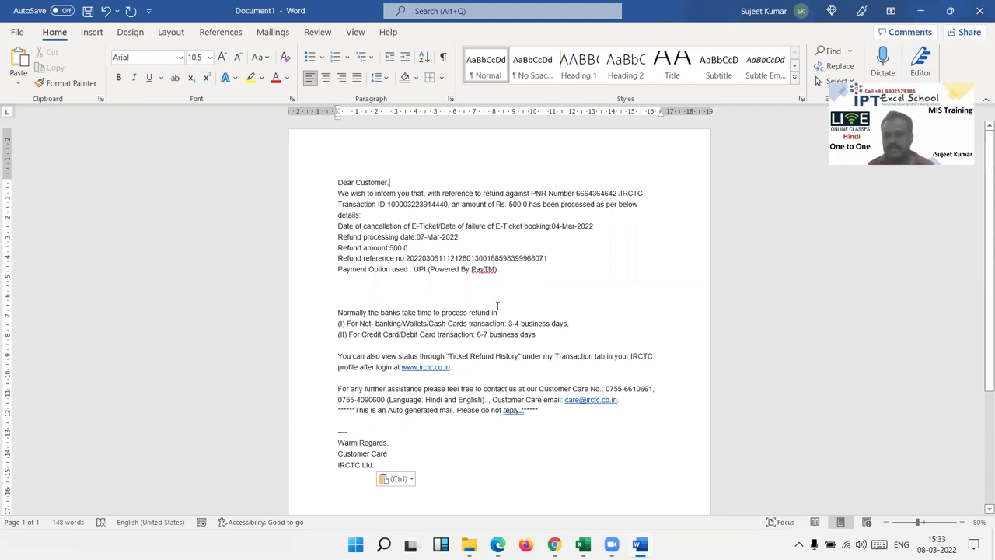
left_click_drag(499, 269, 343, 183)
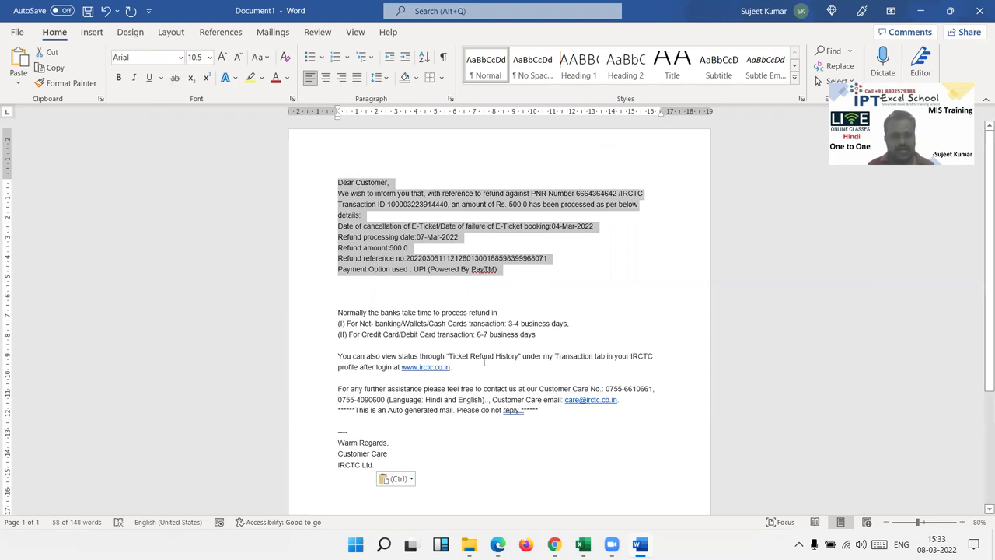
left_click_drag(469, 356, 443, 398)
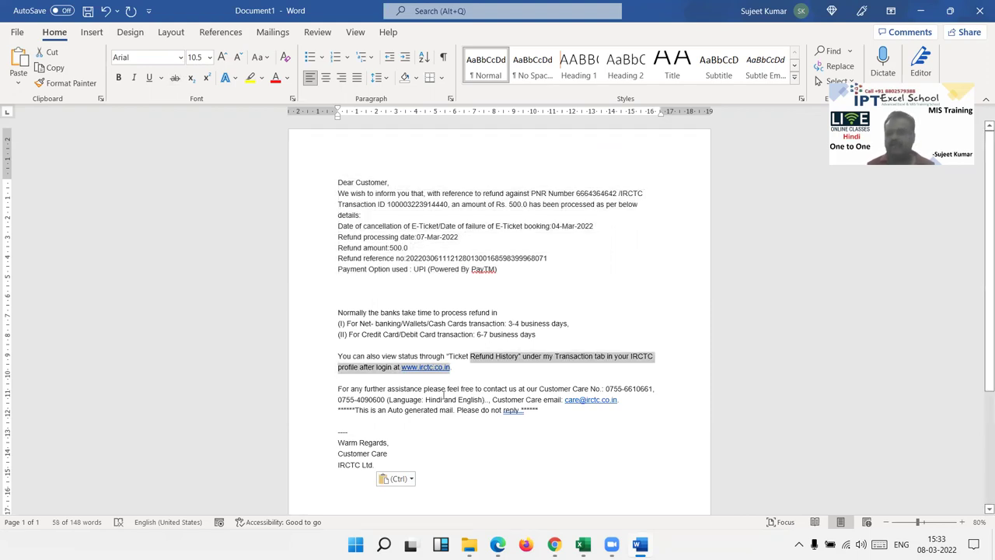
left_click(461, 432)
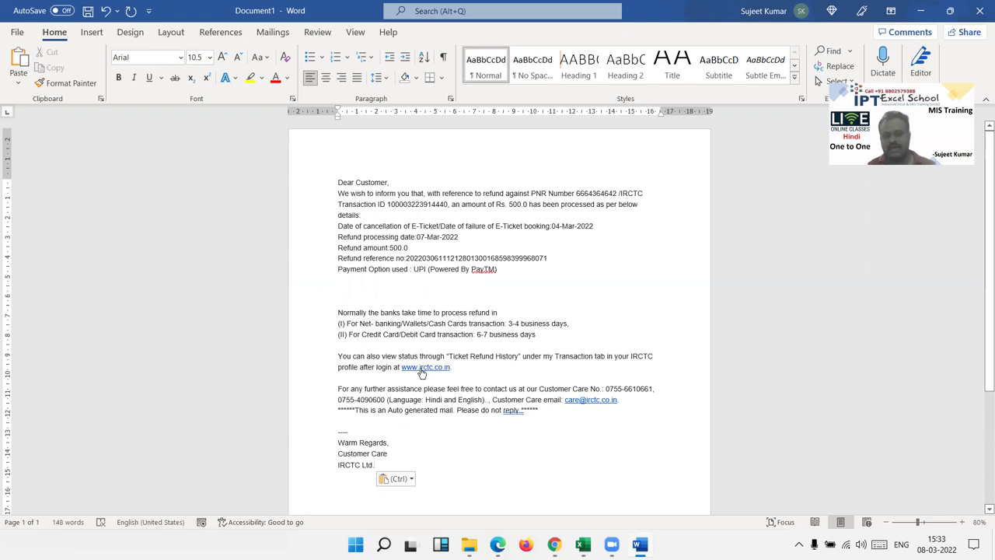
key("ctrl")
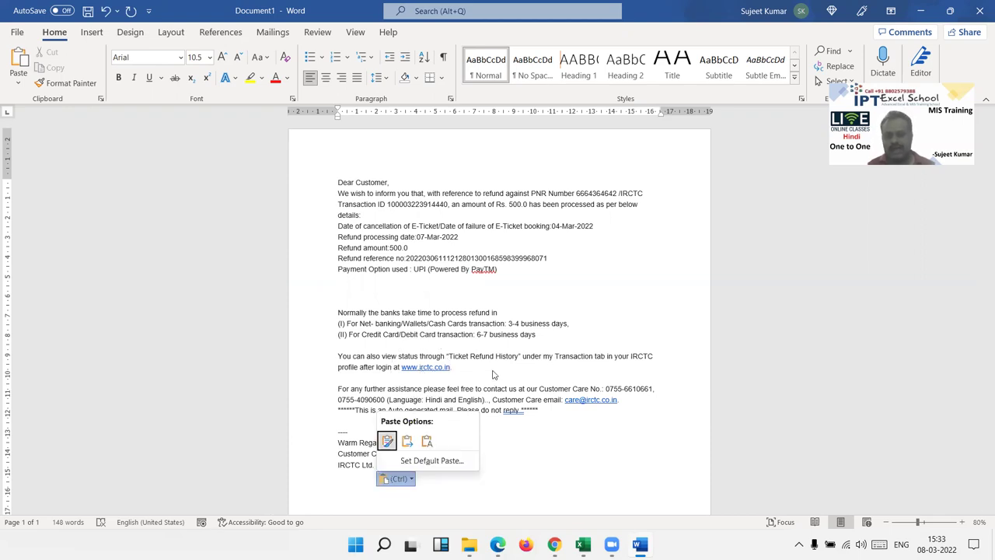
key("Escape")
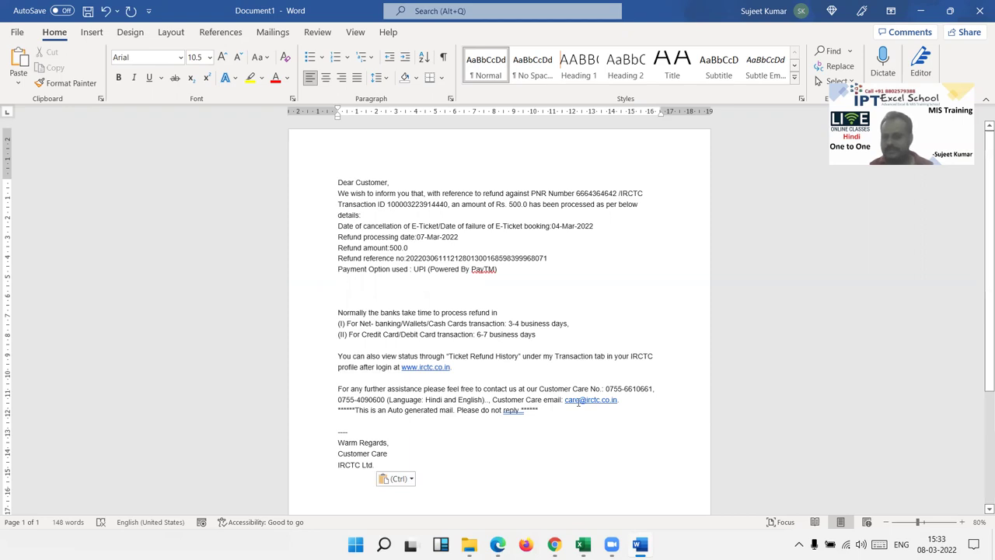
left_click(477, 440)
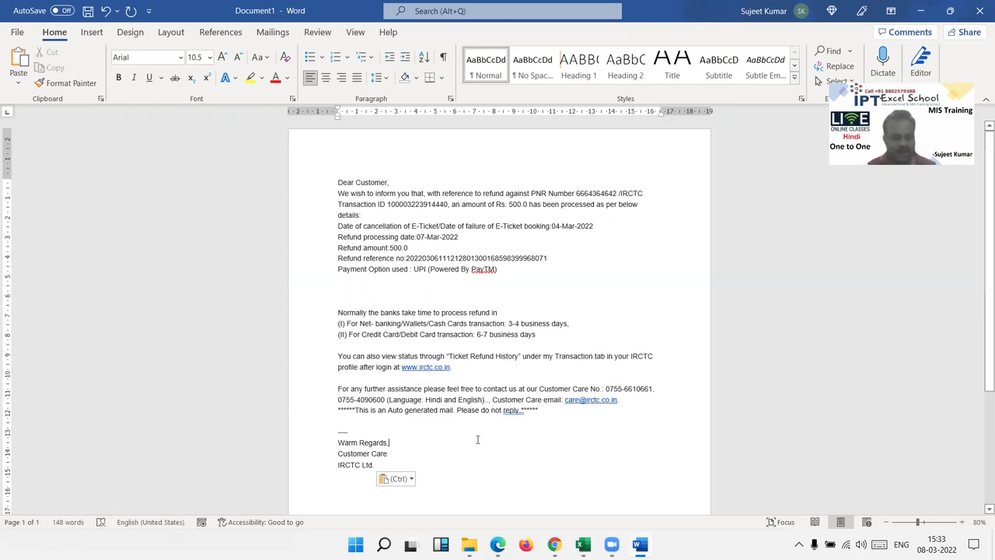
- Delete all the pasted mail text, leaving the Word page empty
key("ctrl+a")
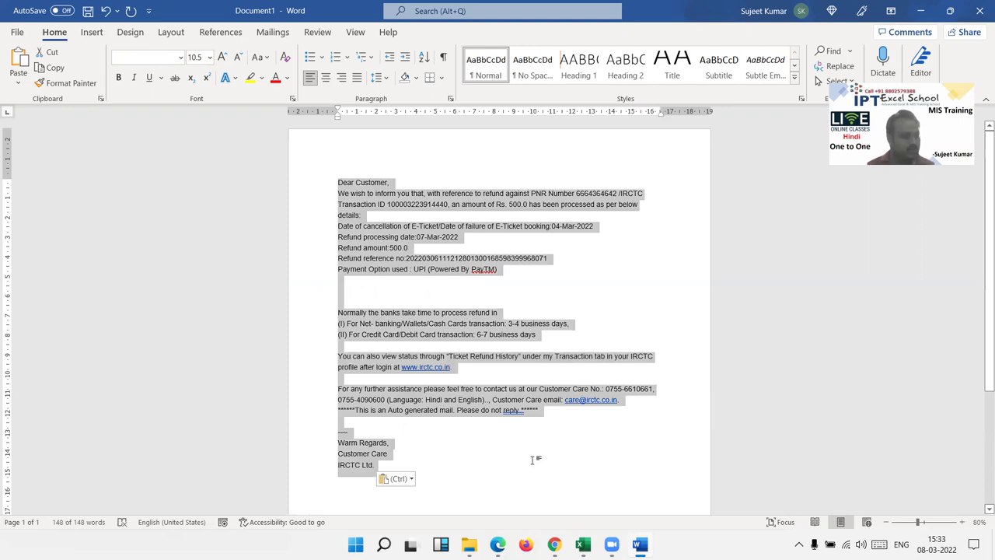
key("Delete")
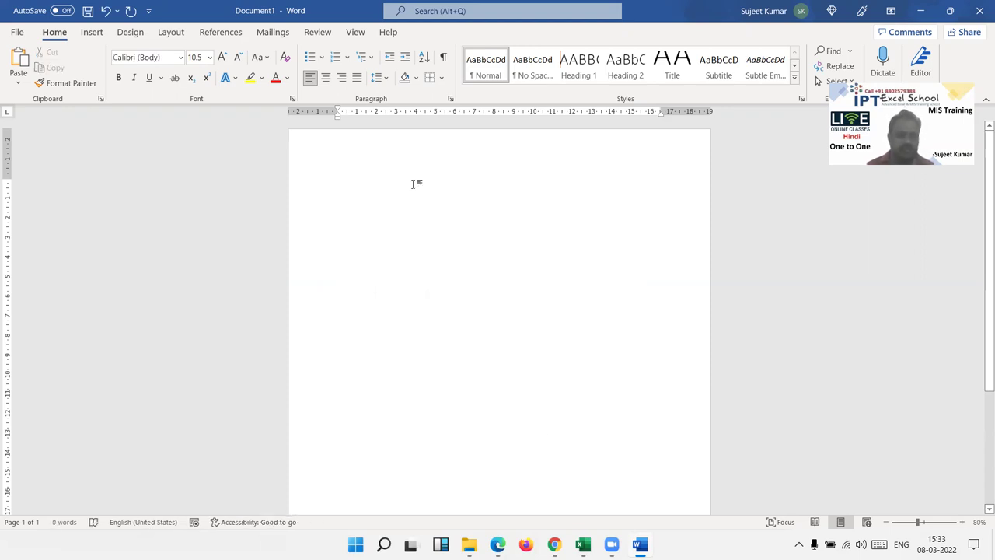
right_click(354, 173)
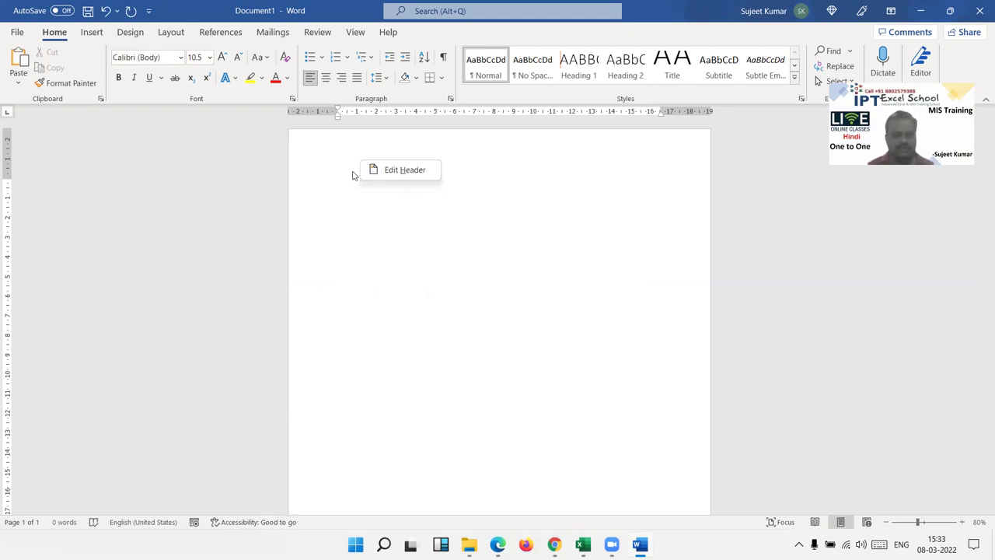
left_click(377, 254)
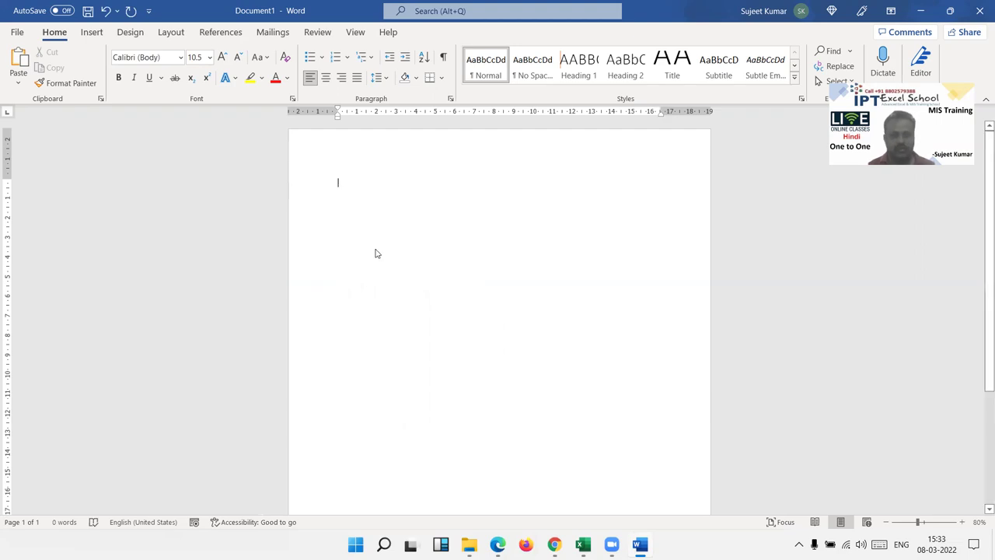
- Copy the selected refund mail text in Gmail again and return to Word
key("alt+Tab")
right_click(312, 236)
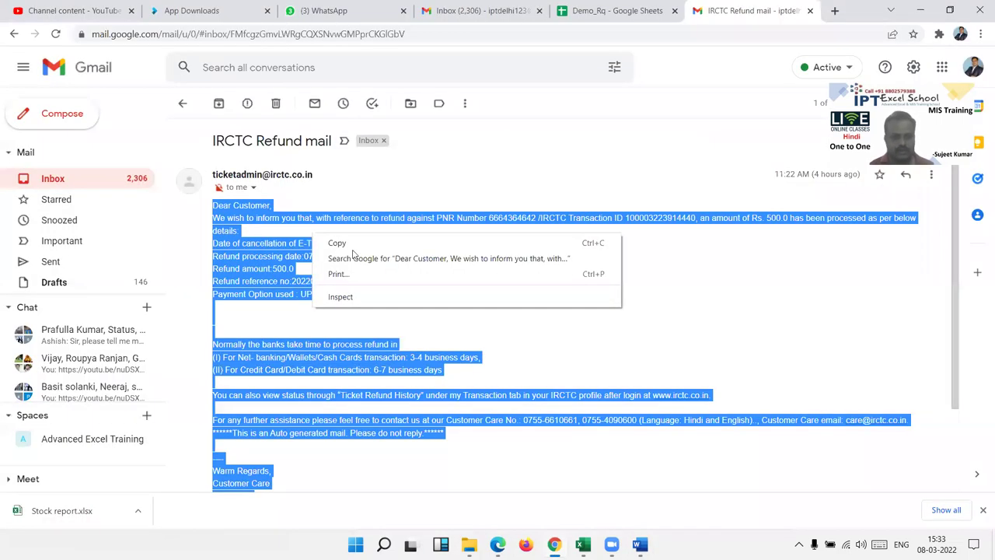
left_click(352, 243)
key("alt+Tab")
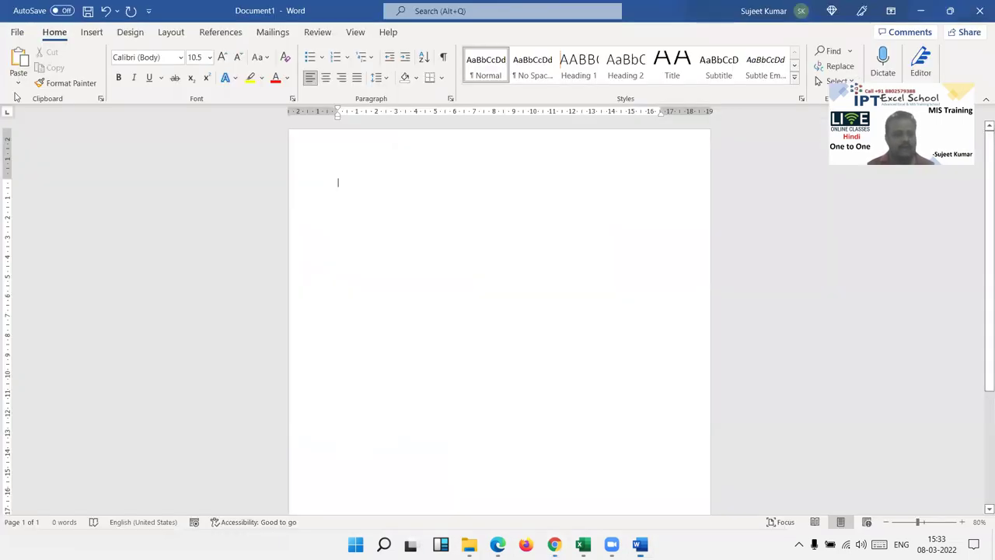
- Open Paste Special from the Home Paste menu, glancing back at the Gmail mail
left_click(18, 84)
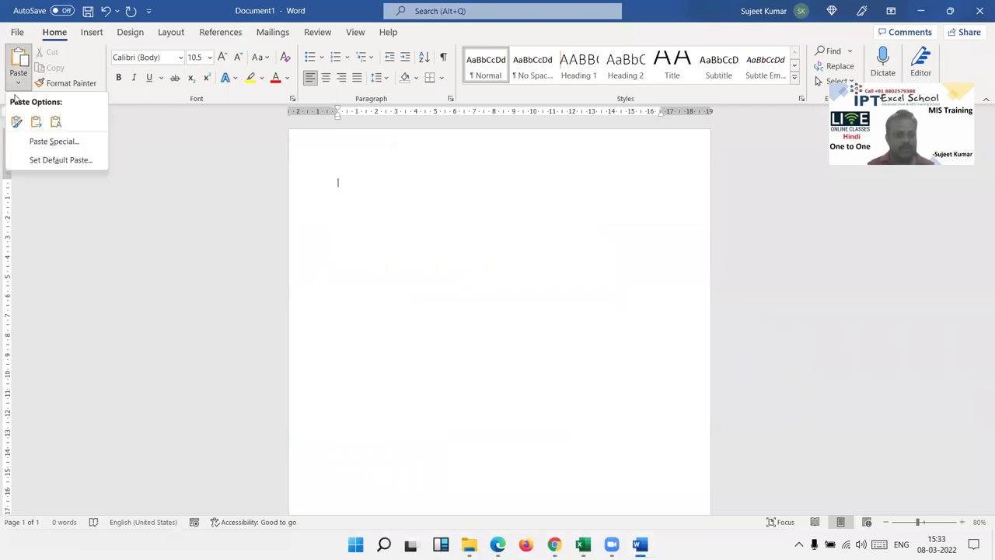
left_click(38, 144)
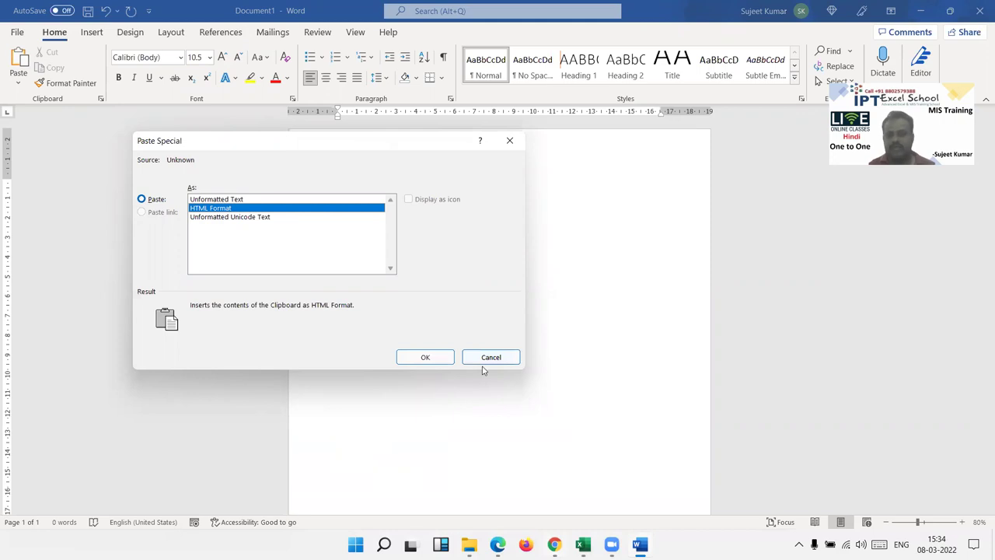
key("alt+Tab")
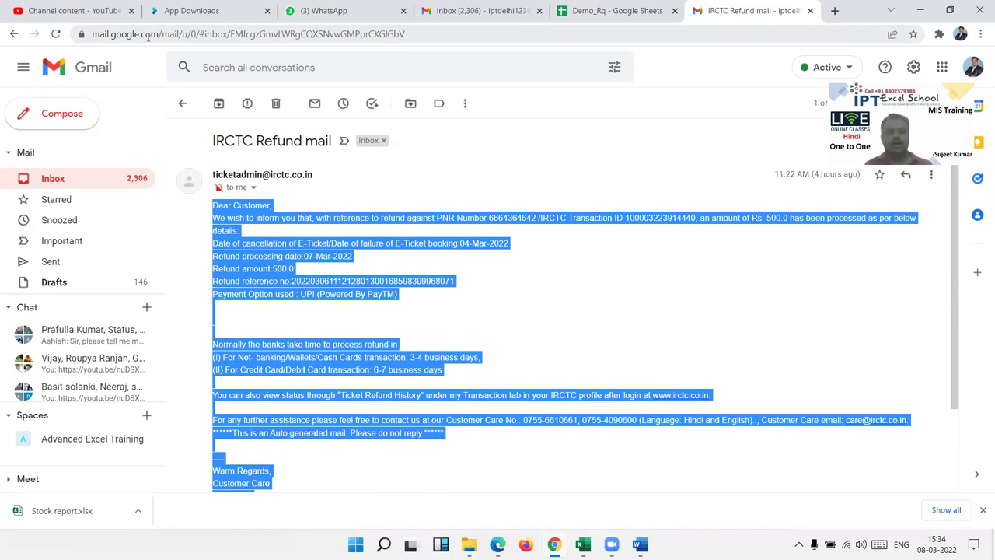
key("alt+Tab")
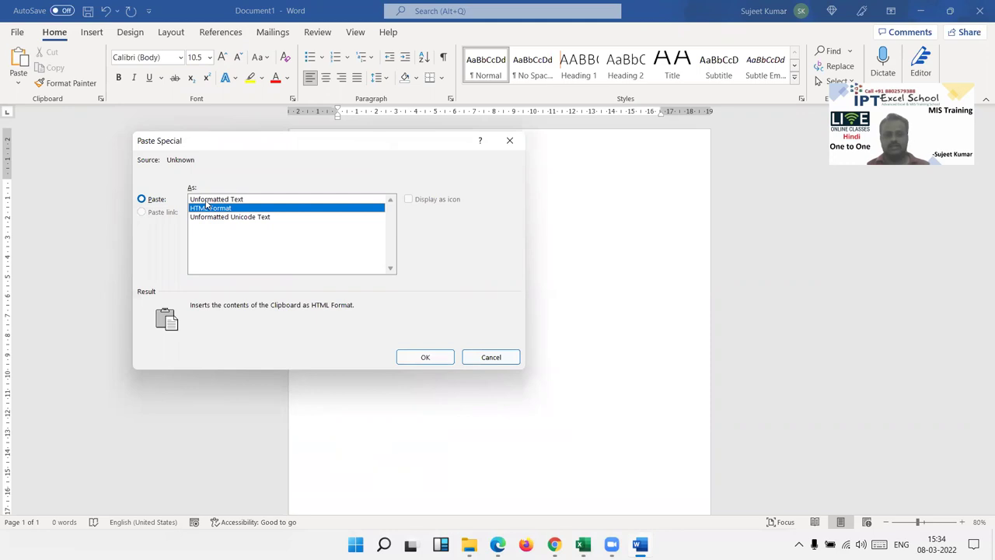
- Paste the mail as Unformatted Text and scroll through the 148-word result
key("Up")
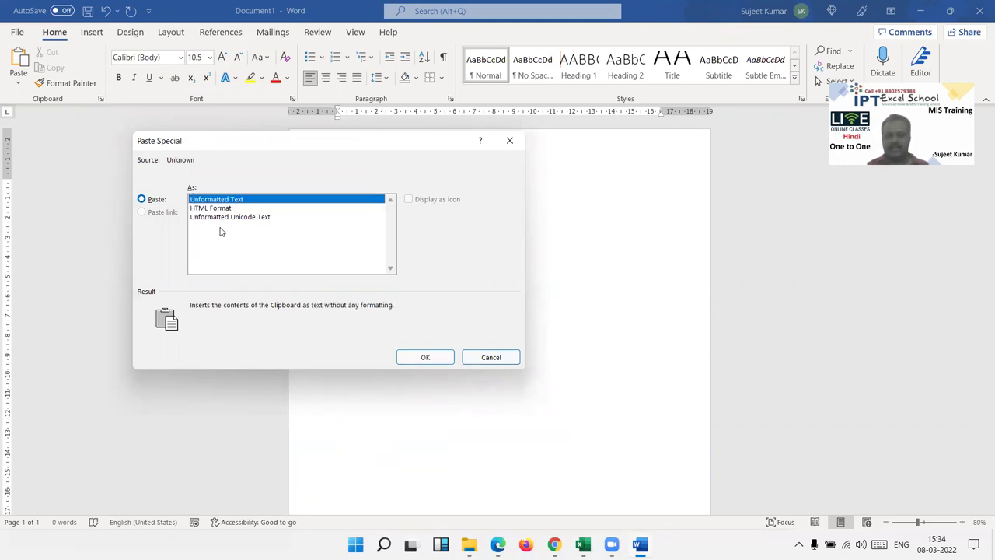
left_click(224, 220)
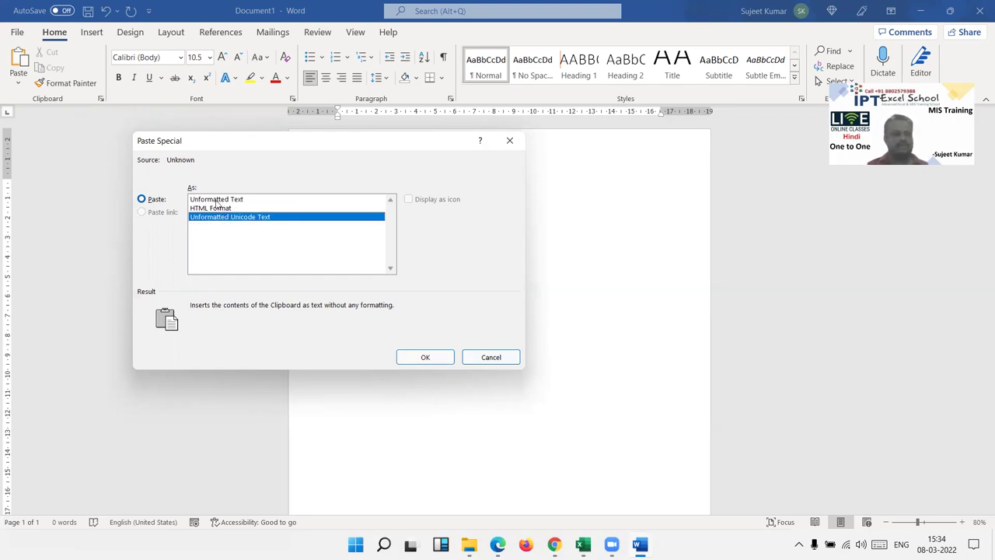
key("Up")
key("Up")
left_click(426, 357)
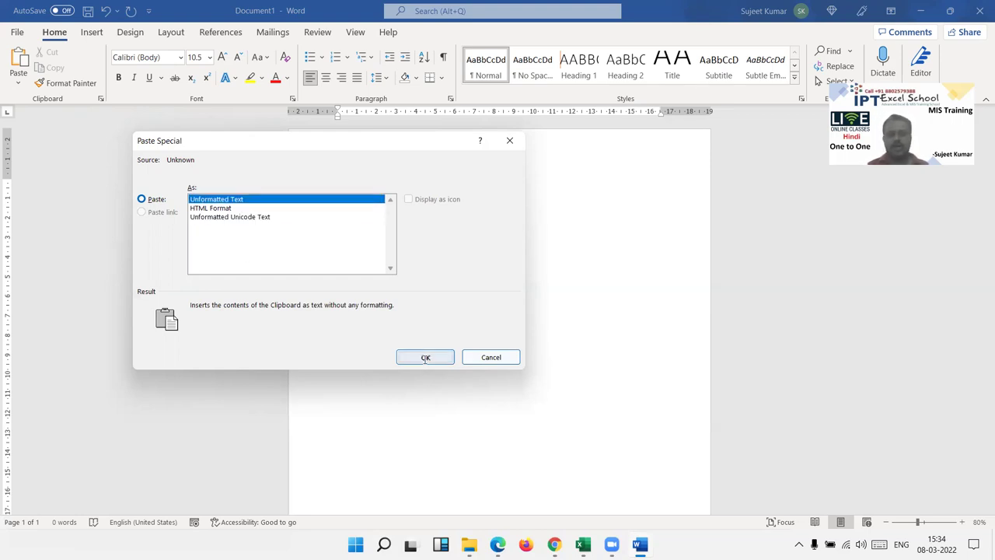
scroll(374, 362, "up", 2)
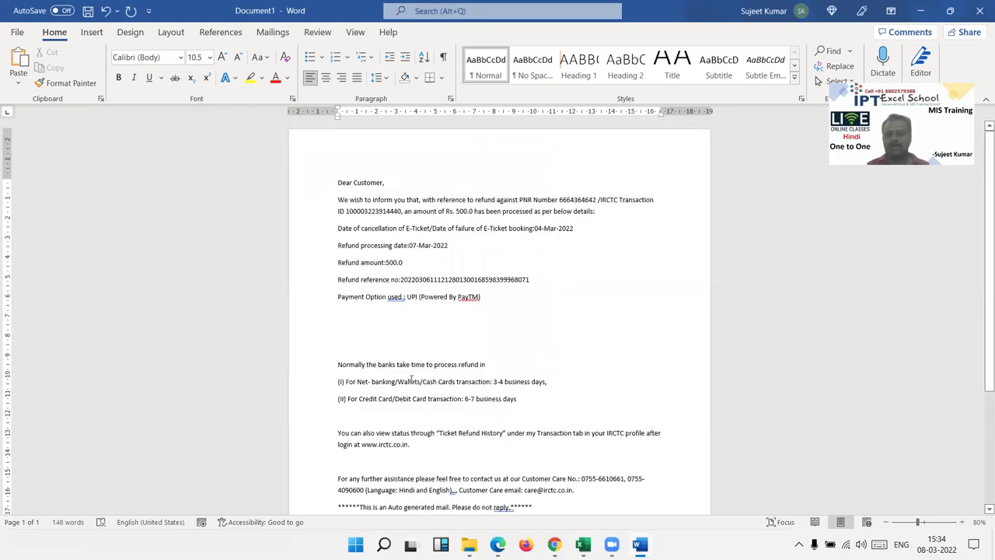
scroll(411, 381, "down", 2)
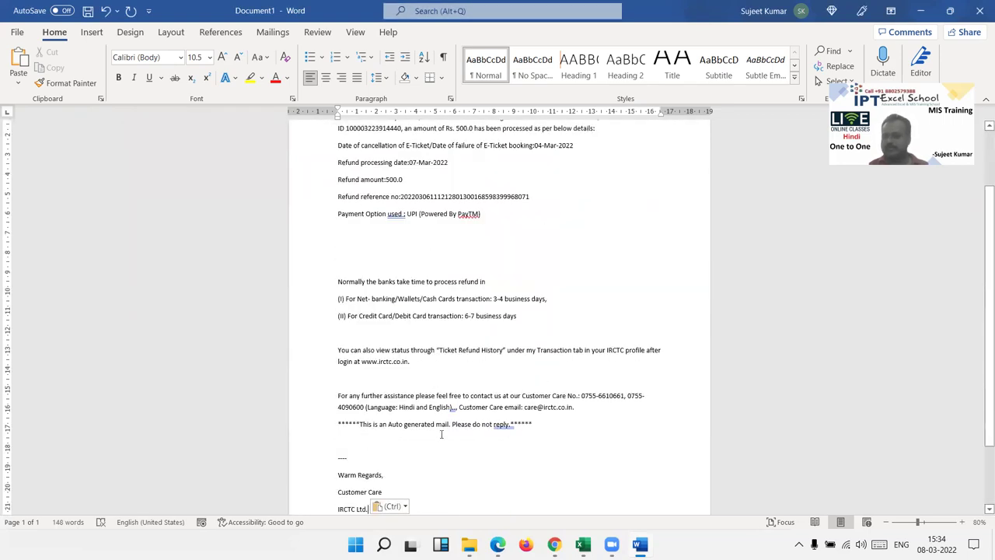
scroll(442, 429, "up", 2)
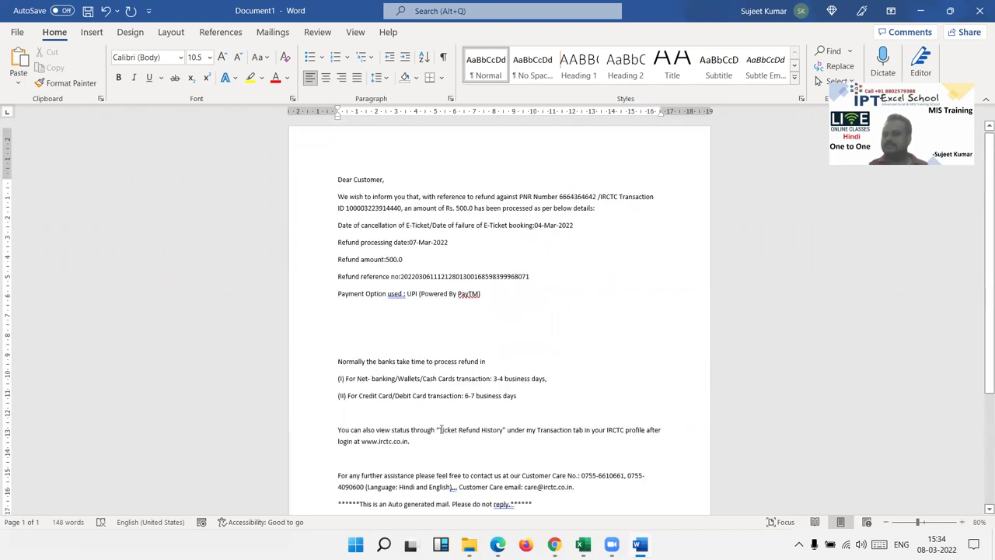
scroll(395, 372, "up", 1)
- Clear the document and paste the refund mail back with Ctrl+V
key("alt+Tab")
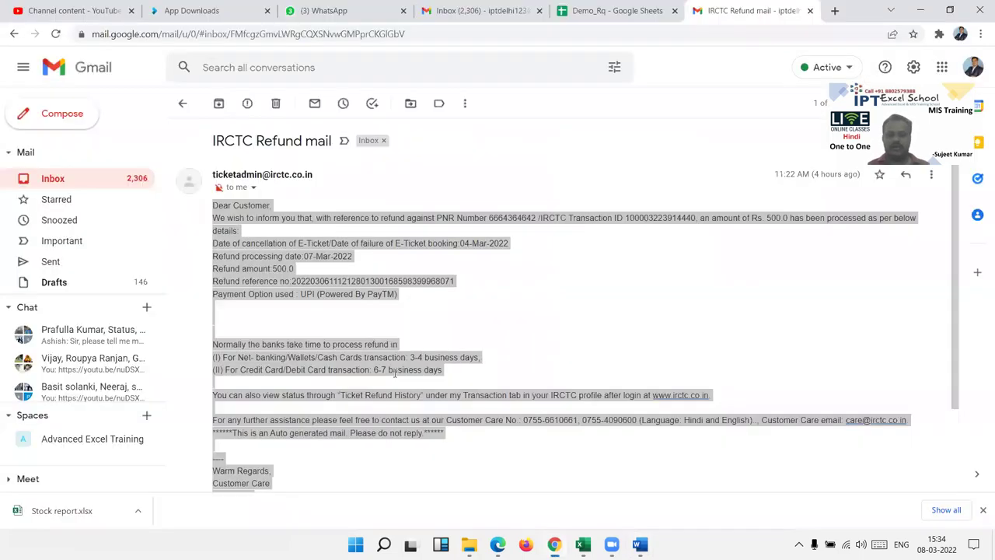
key("alt+Tab")
key("ctrl+a")
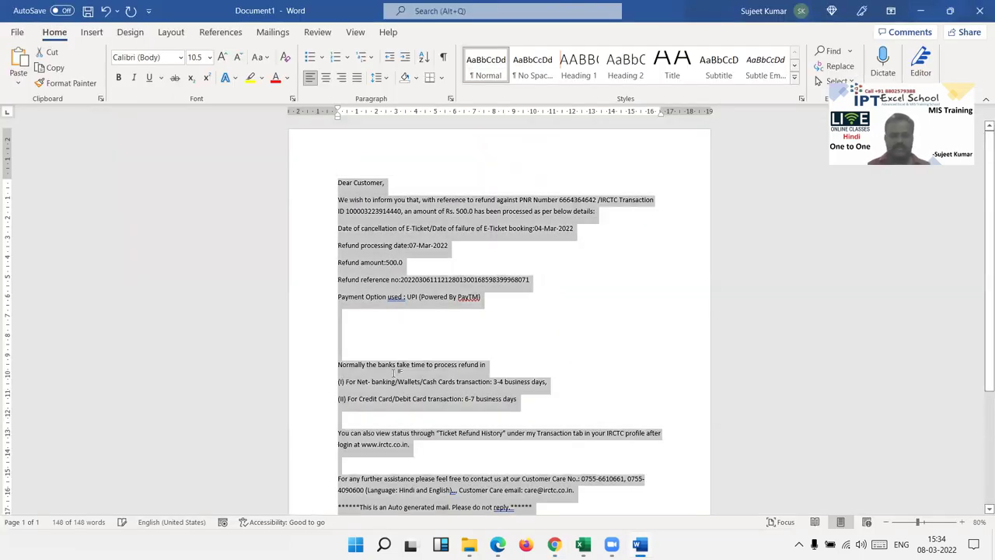
key("Delete")
key("ctrl+v")
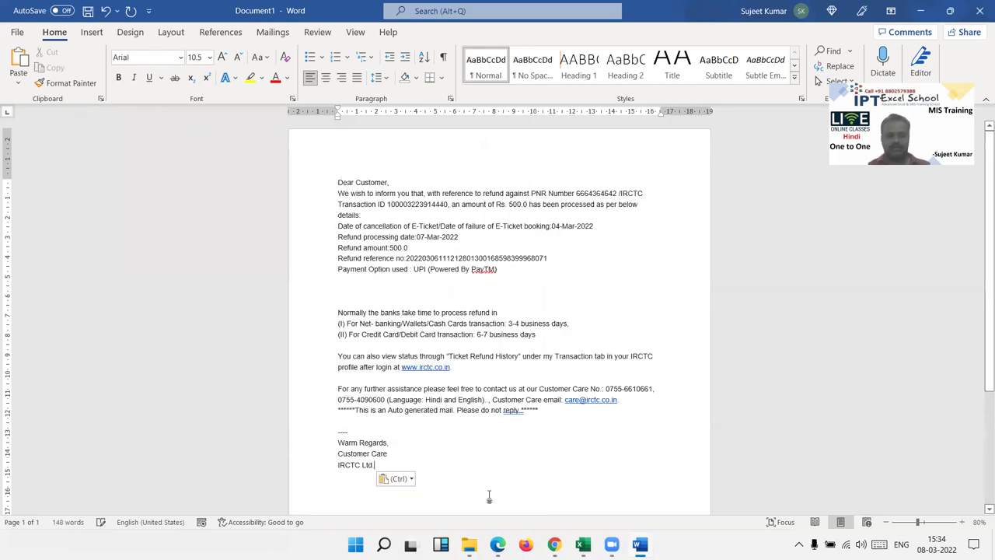
- Select all the pasted mail text and delete it, leaving an empty page
left_click(320, 194, "shift")
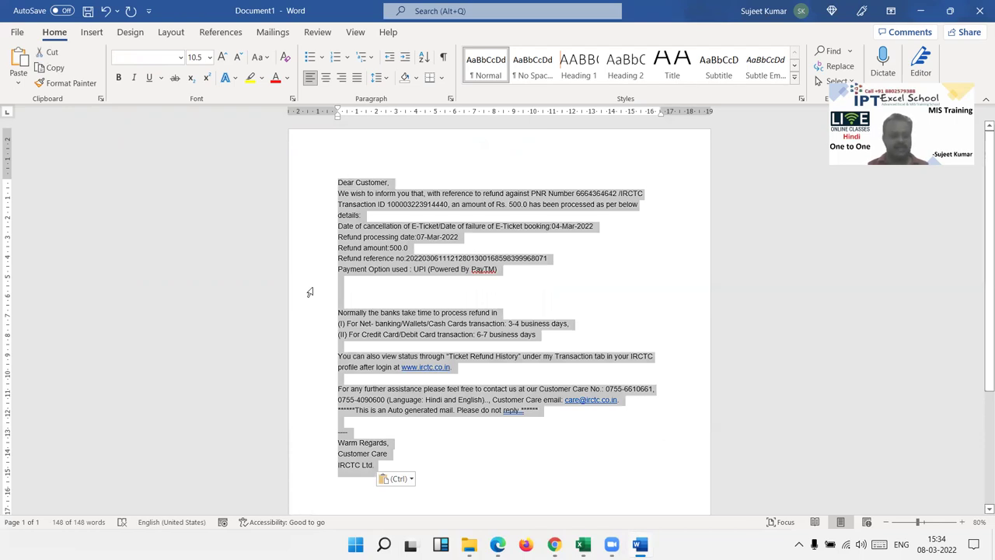
triple_click(311, 290)
key("alt+Tab")
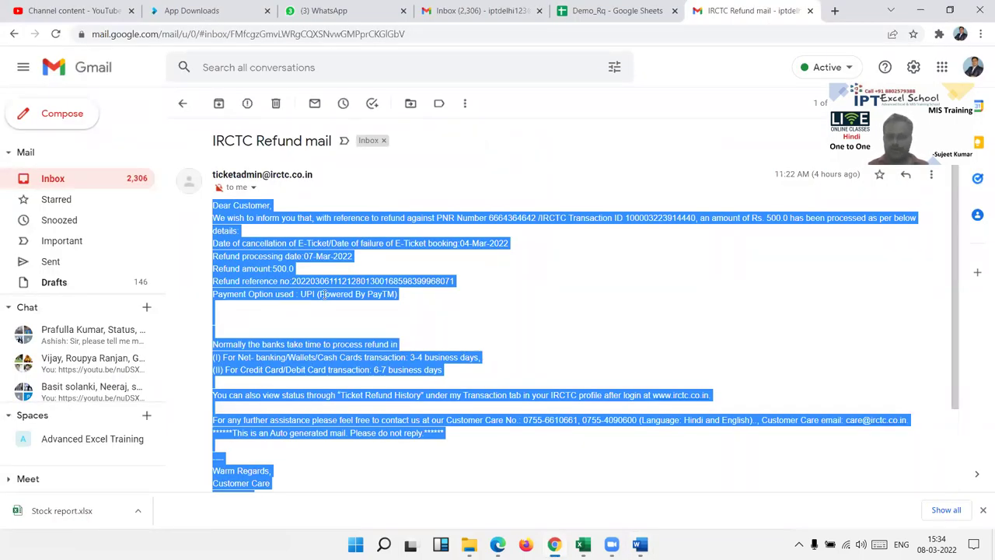
key("alt+Tab")
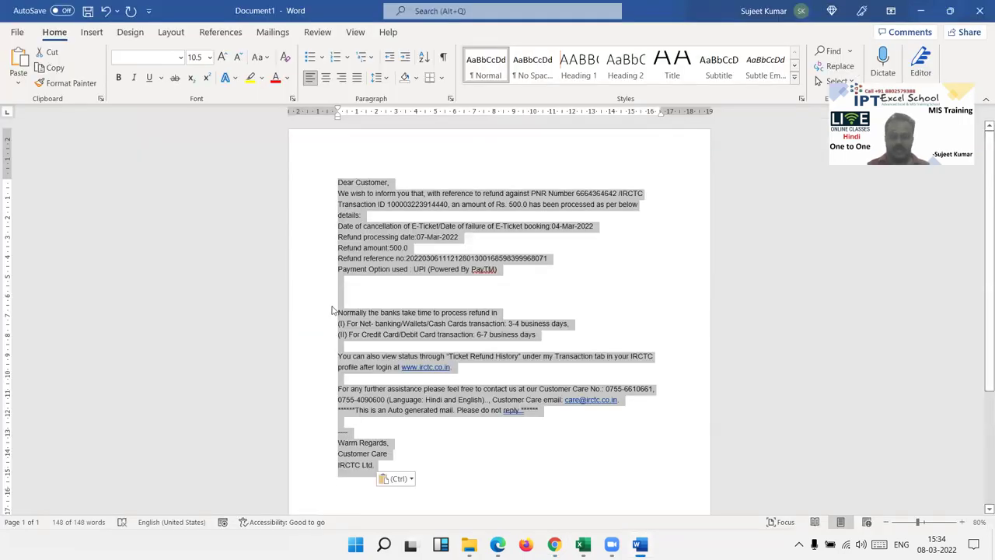
key("Delete")
left_click(20, 83)
- Paste the mail as Unformatted Unicode Text, select it all, then switch to Gmail
left_click(45, 142)
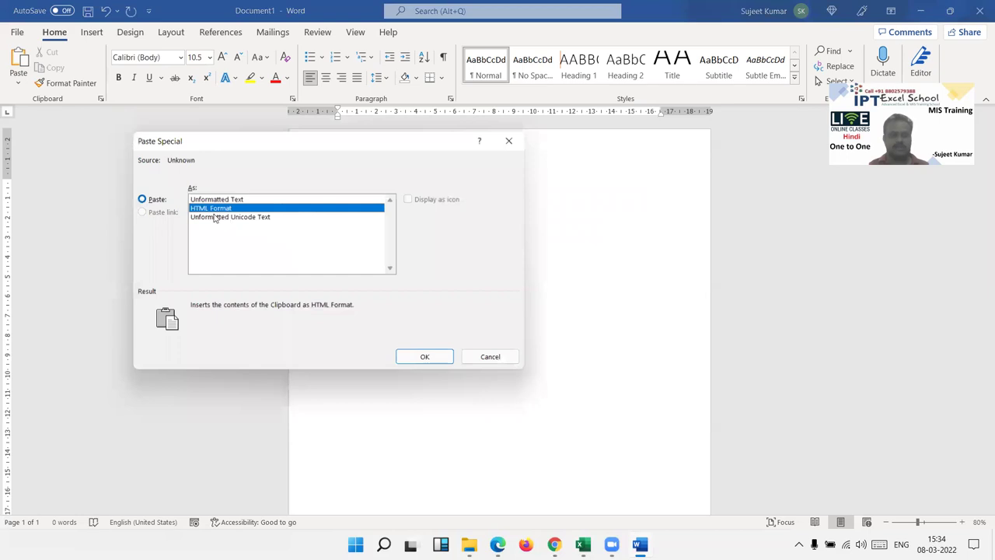
left_click(216, 218)
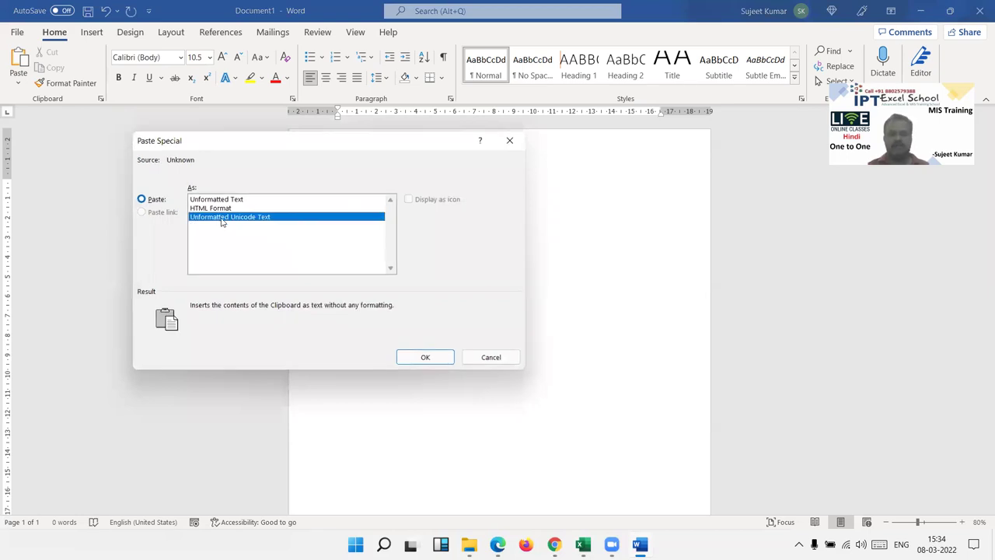
left_click(424, 359)
scroll(429, 363, "down", 4)
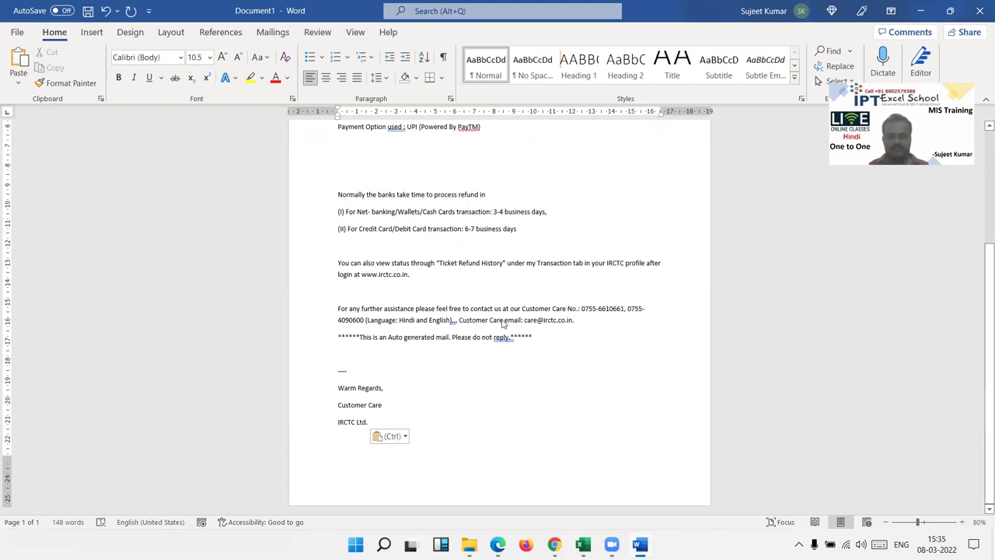
key("ctrl")
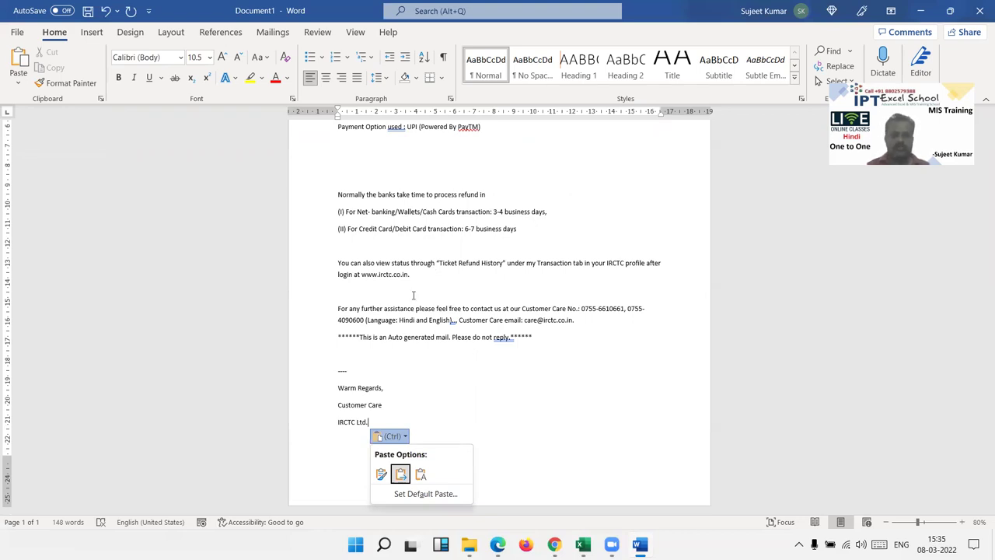
key("ctrl")
key("ctrl+a")
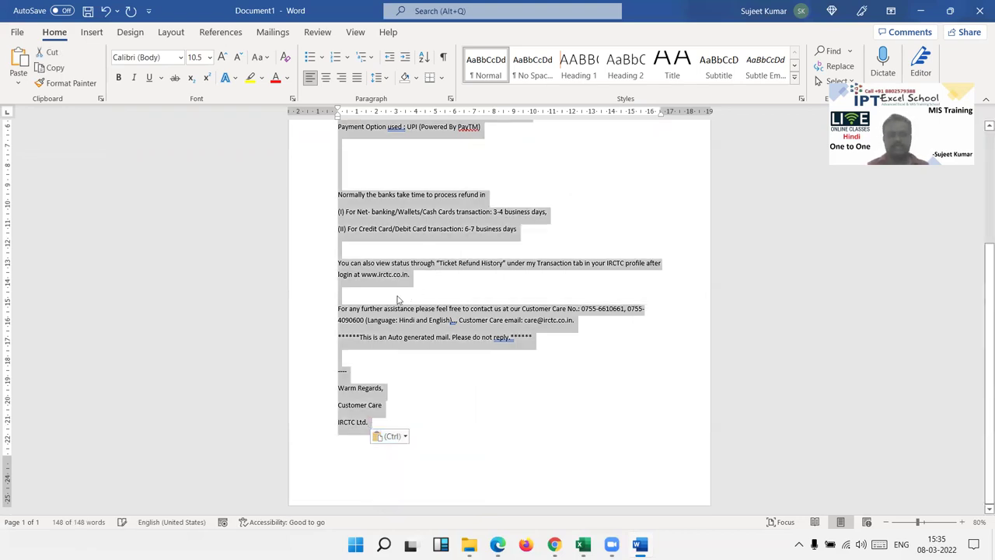
key("alt+Tab")
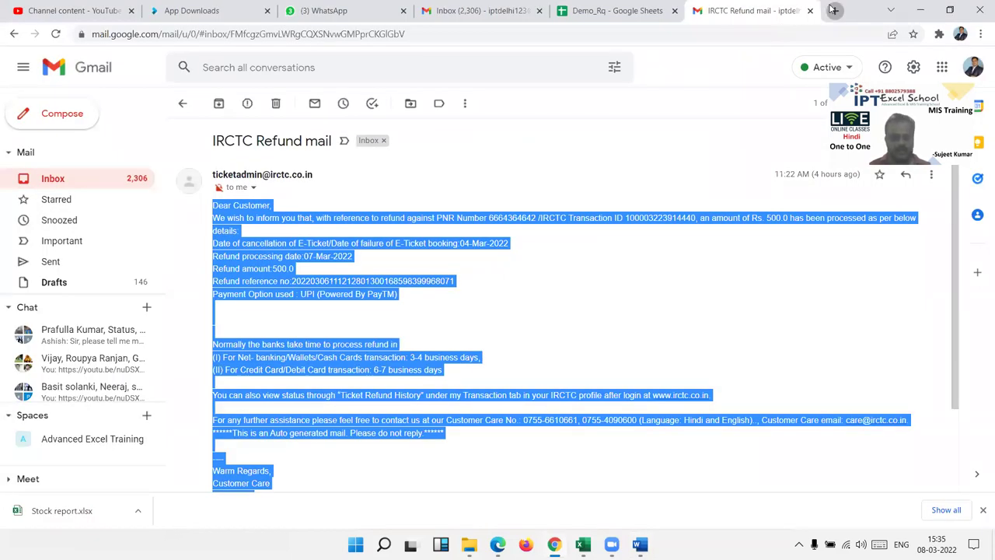
- Search Google for 'IPT excel school' in a new browser tab
left_click(833, 10)
type("goo")
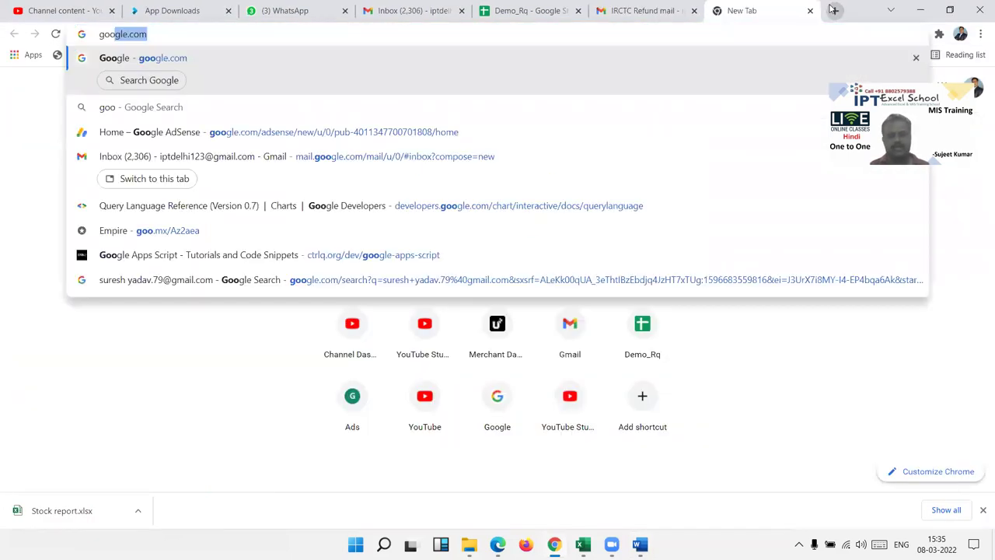
key("Return")
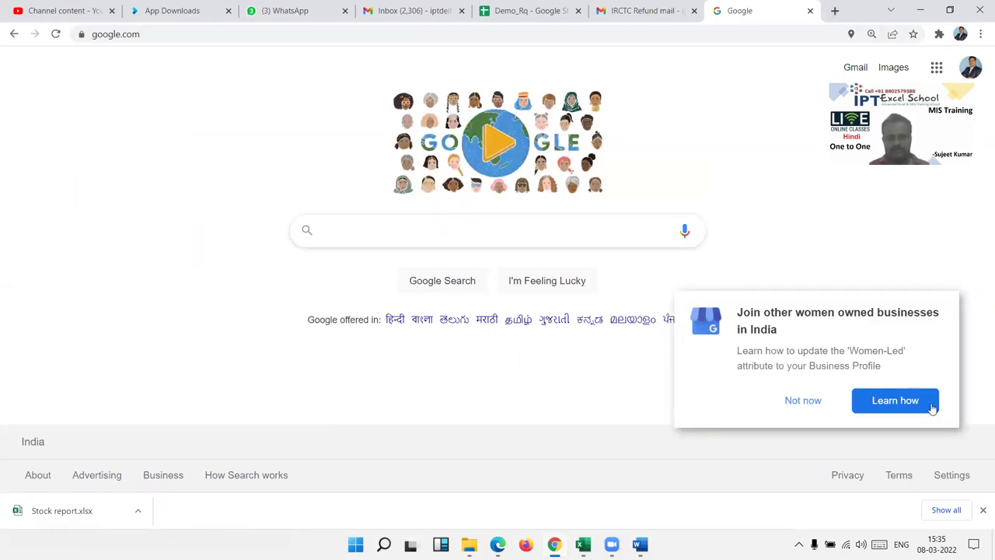
left_click(486, 234)
type("IPT ")
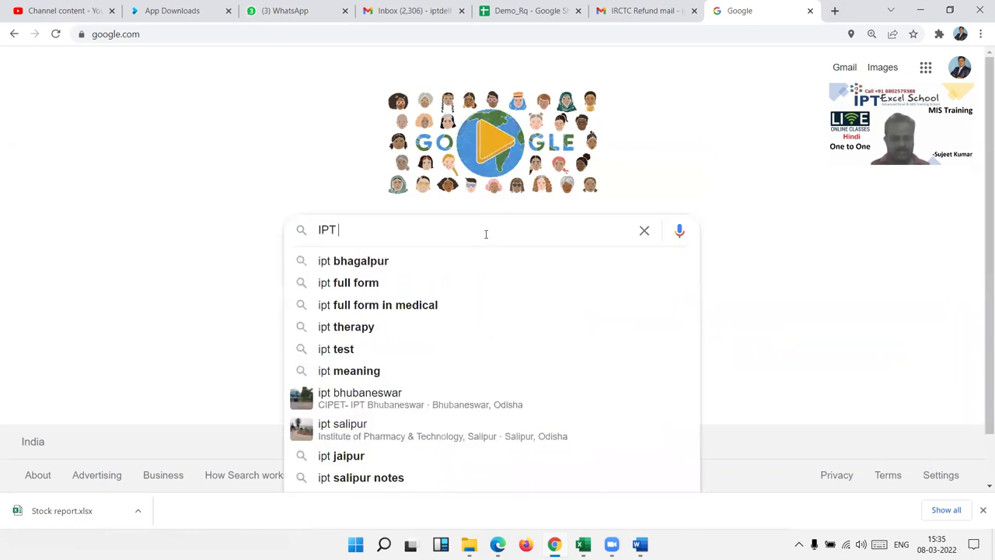
type("excel")
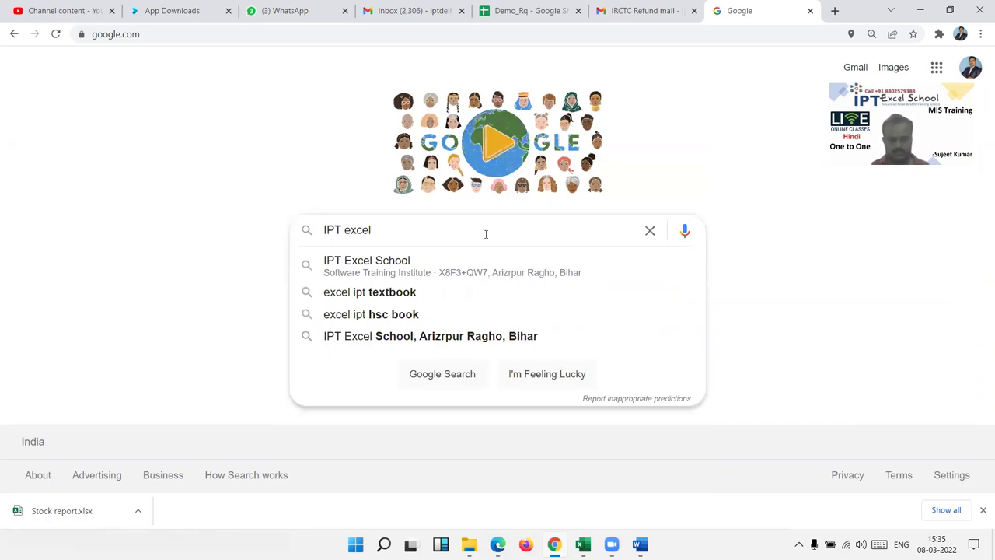
type(" sch")
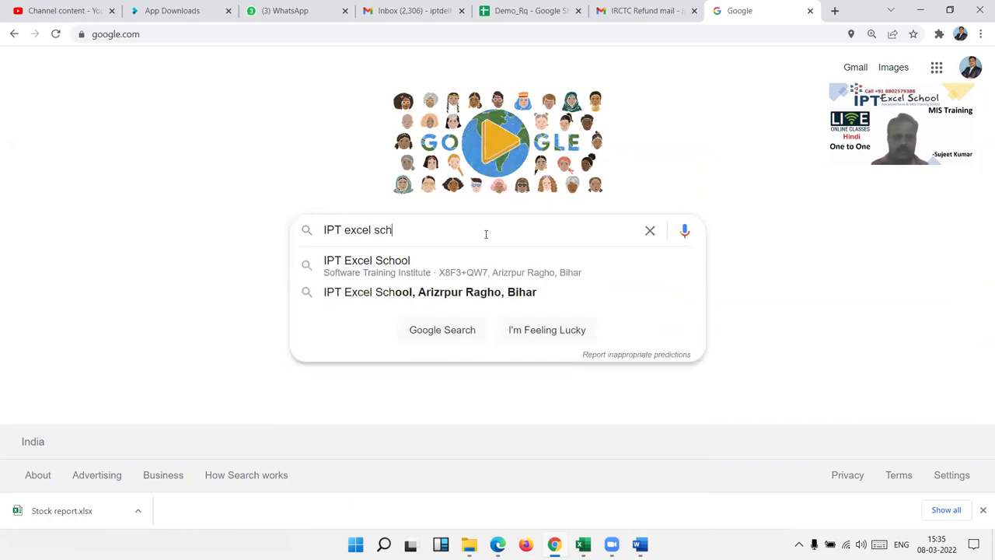
type("ool")
key("Return")
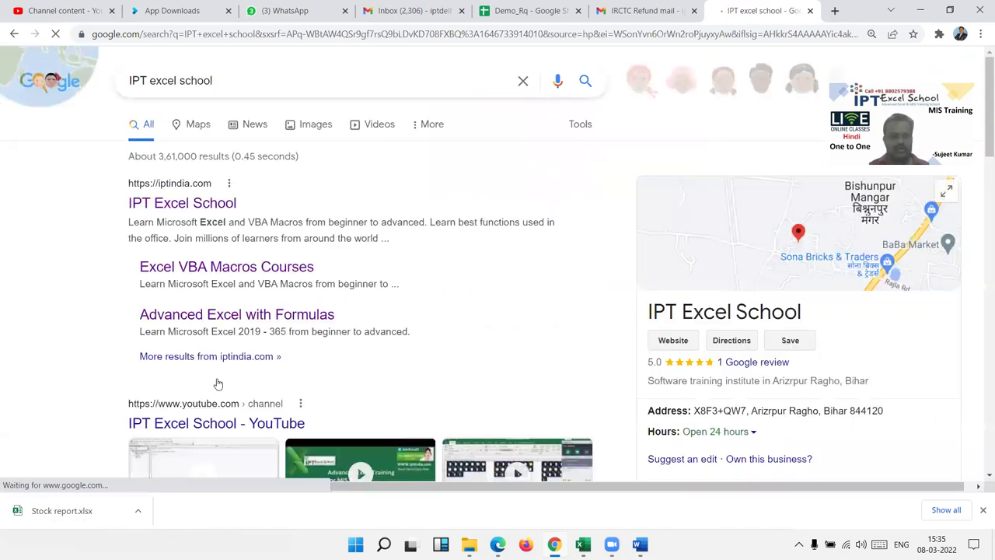
- Select the IndiaMart result's title, link and snippet, then switch to Word
scroll(111, 171, "down", 6)
left_click_drag(114, 173, 205, 221)
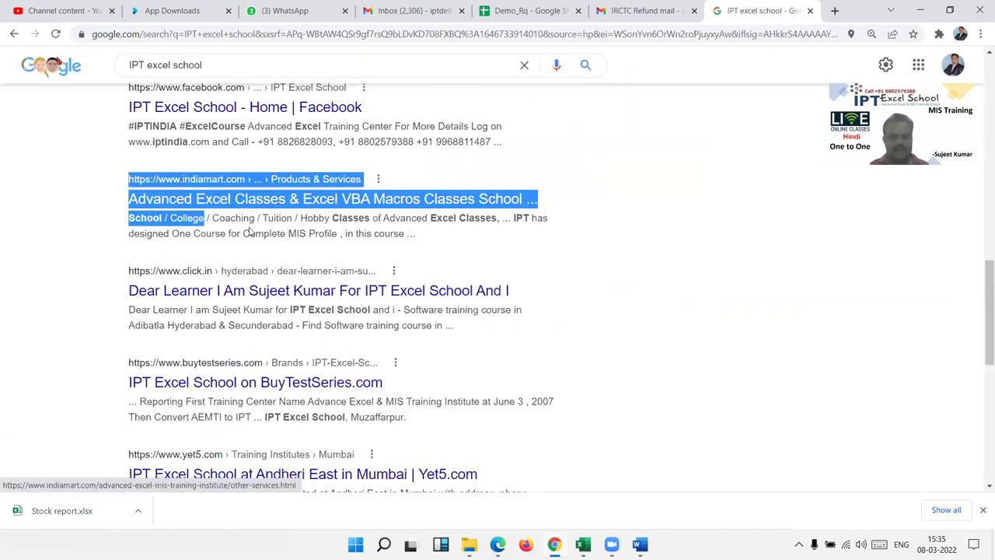
left_click_drag(423, 251, 422, 247)
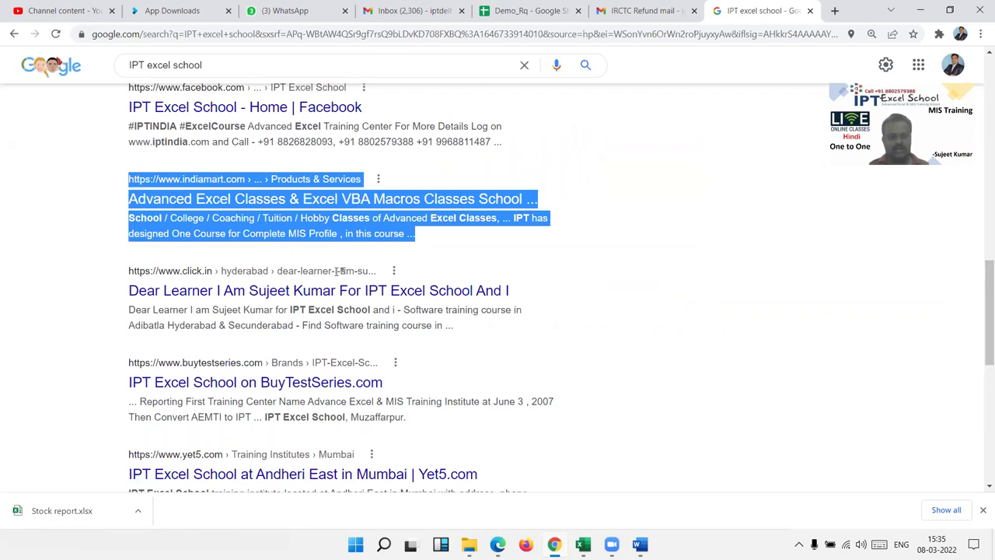
key("alt+Tab")
key("ctrl+v")
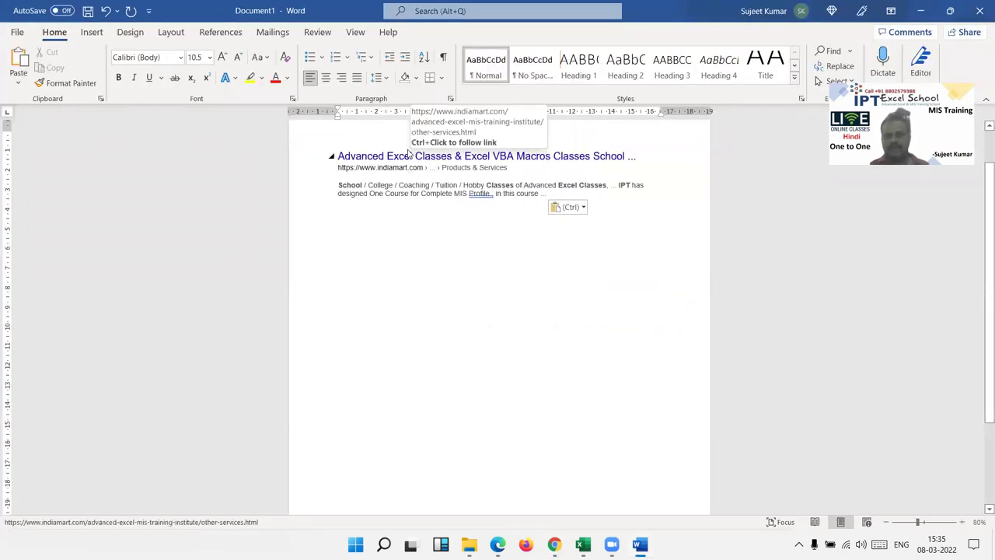
key("ctrl")
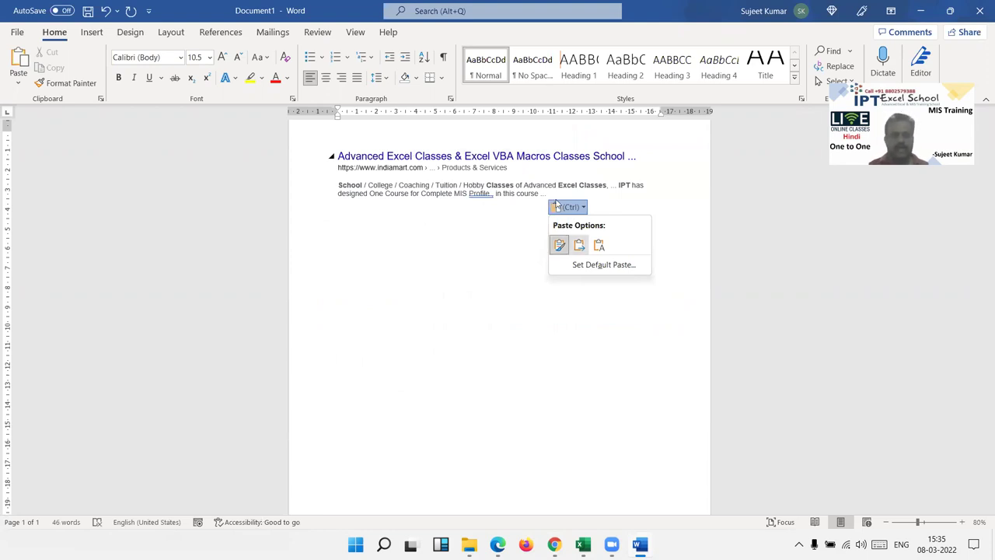
key("Escape")
triple_click(334, 148)
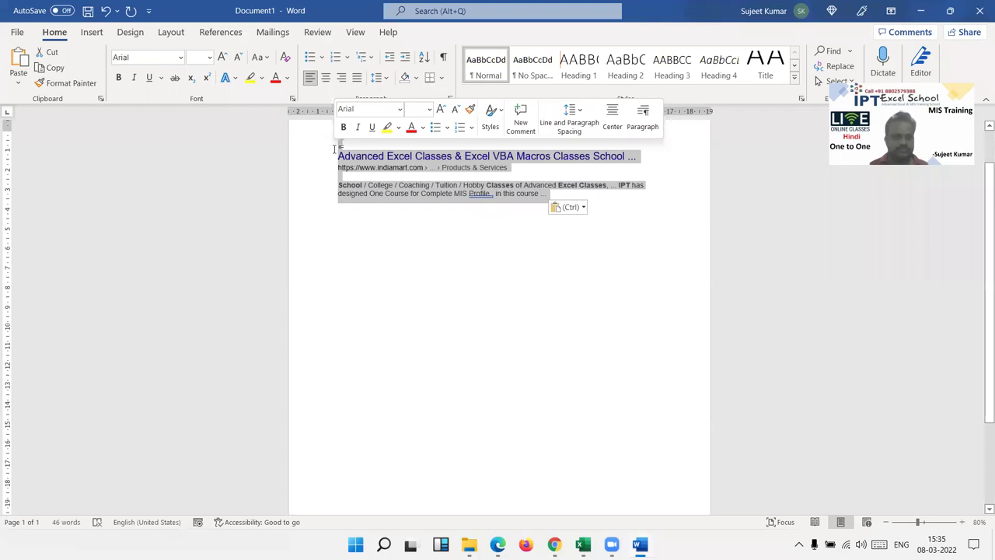
key("Delete")
left_click(17, 80)
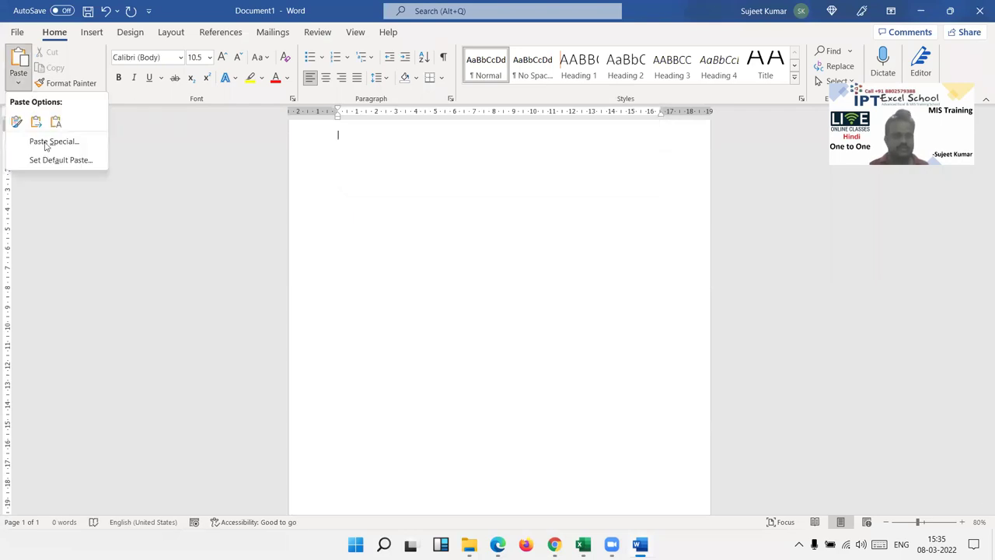
left_click(52, 142)
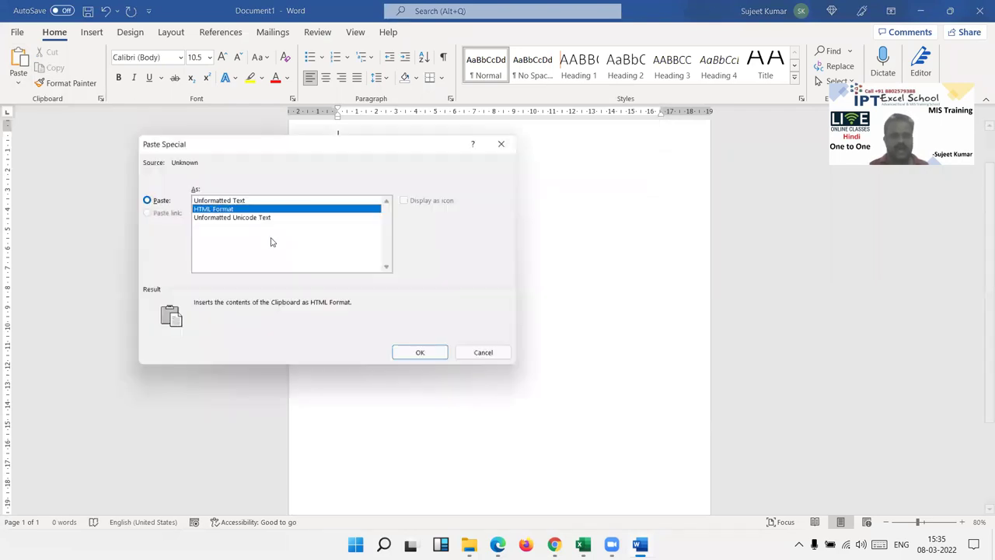
left_click(238, 200)
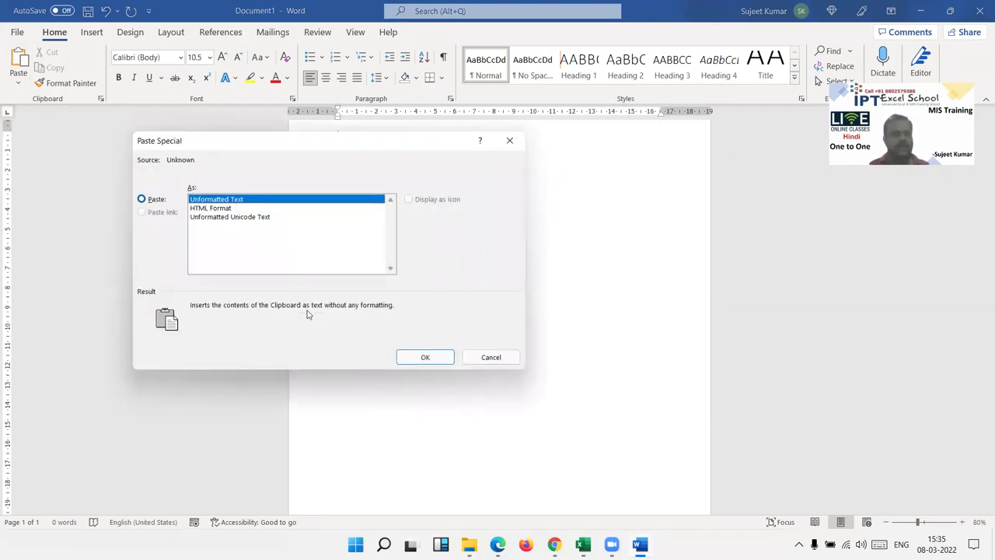
left_click(223, 218)
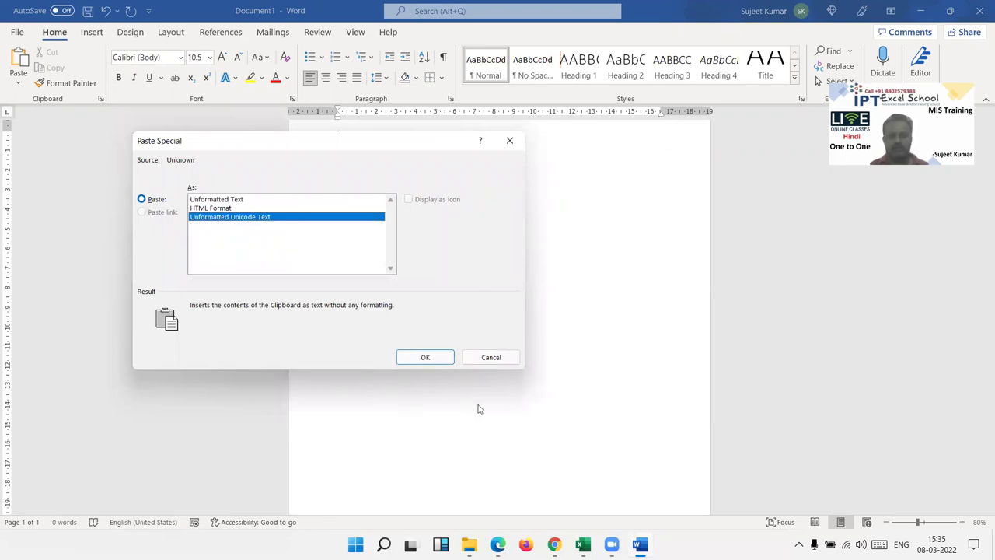
left_click(426, 357)
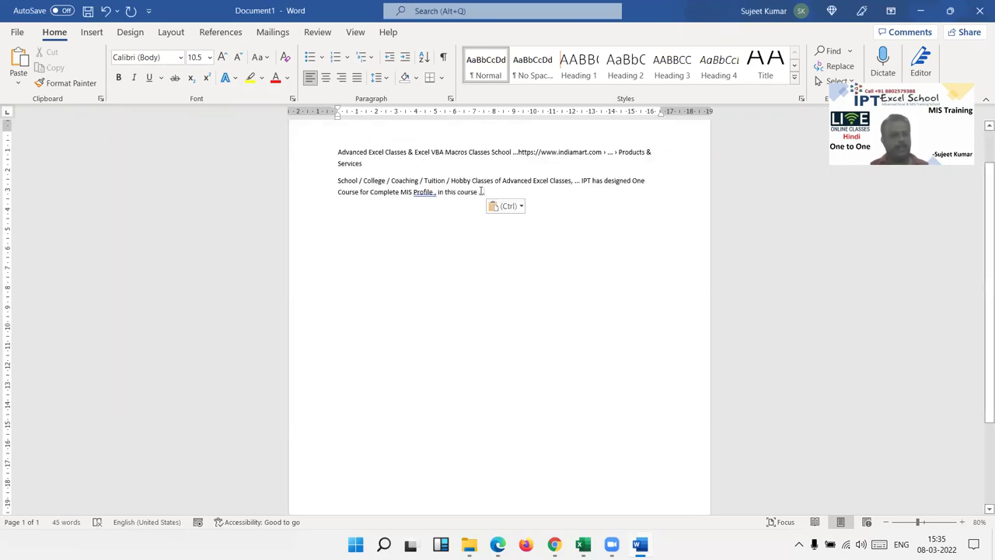
key("ctrl+a")
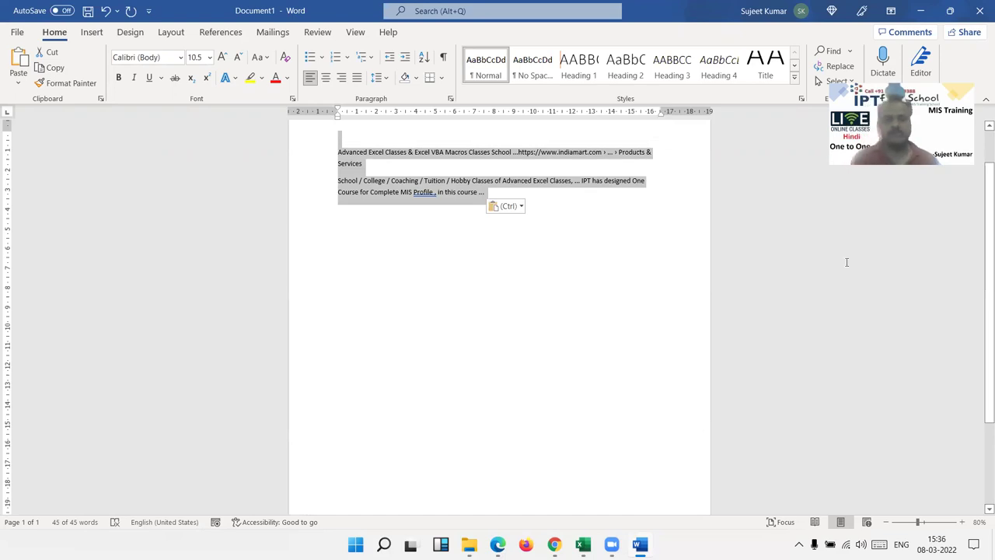
left_click(498, 191)
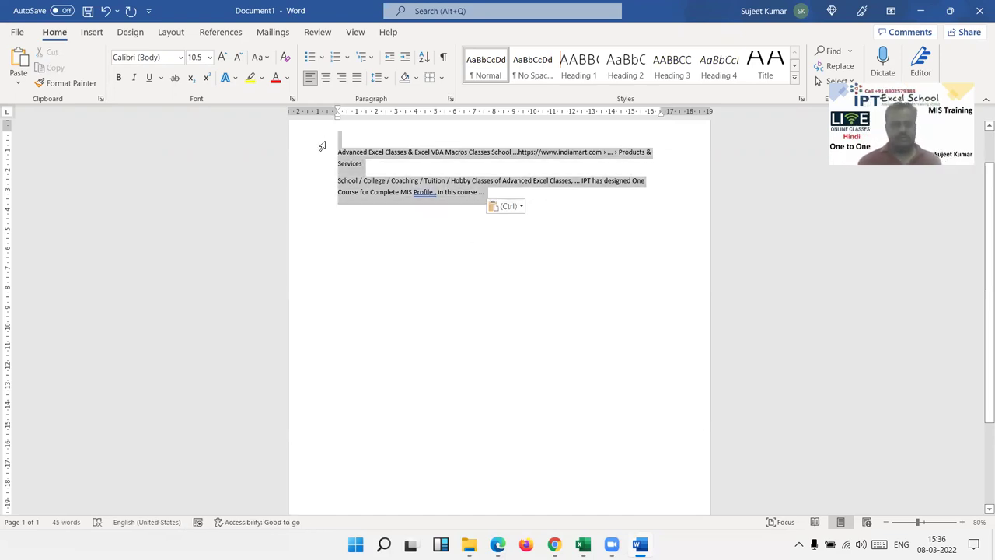
key("Delete")
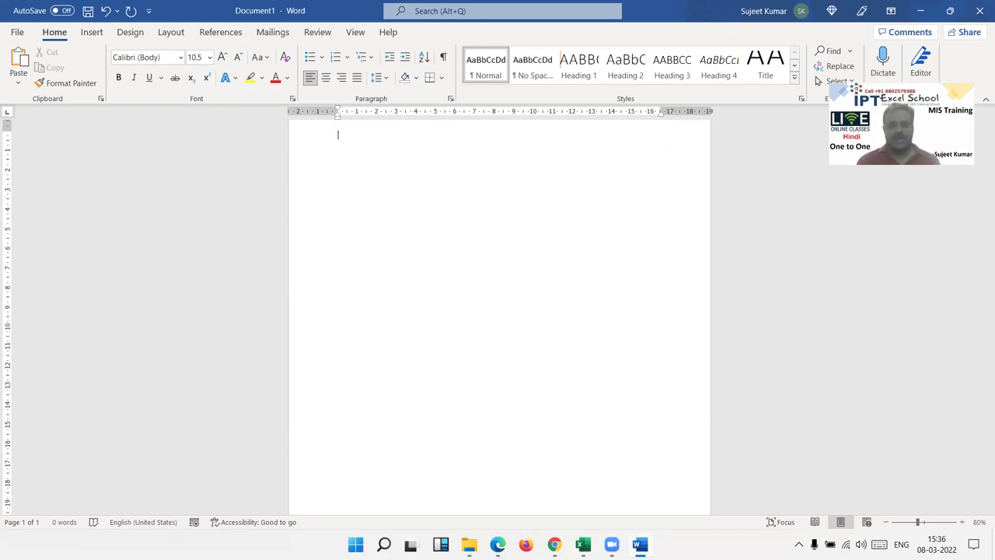
- In Excel, enter the Name header and the names Puja, Mohan, Kavita, Inder in column A
mouse_move(583, 544)
key("alt+Tab")
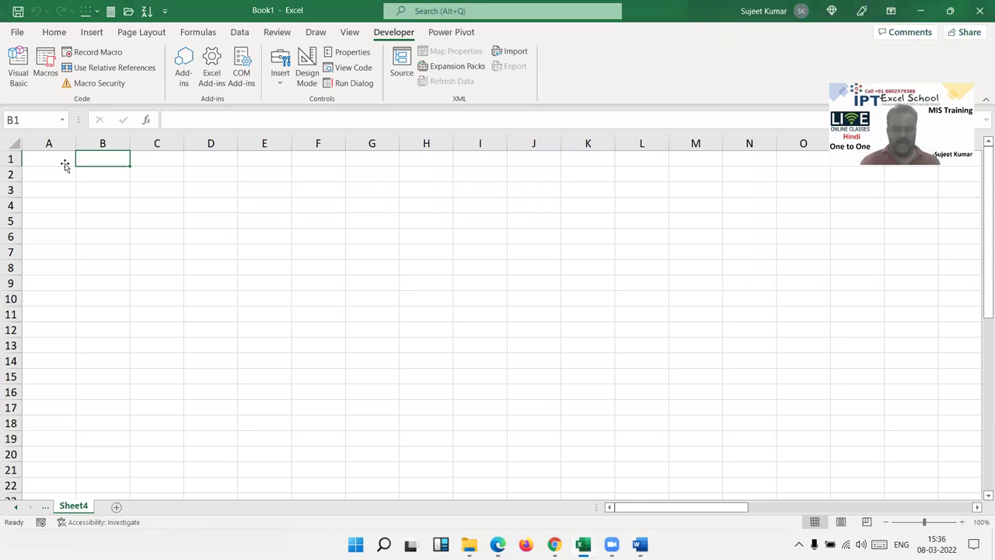
left_click(65, 164)
type("Name")
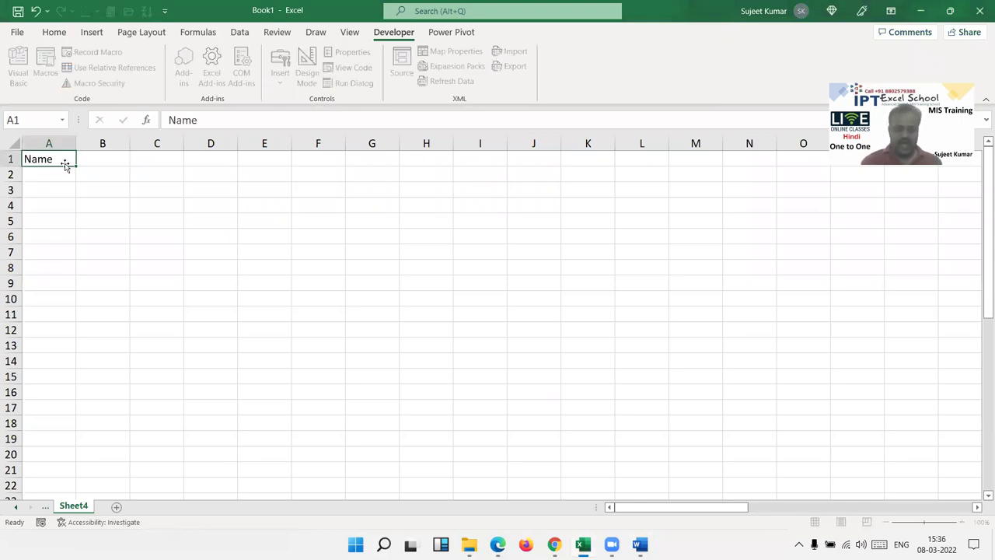
left_click(61, 182)
type("Puja")
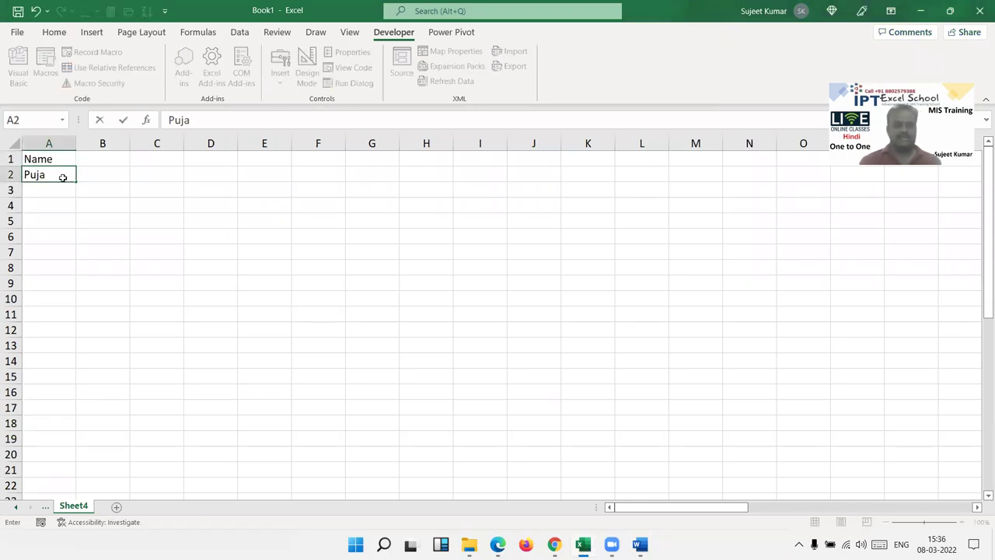
left_click(74, 182)
key("ctrl+v")
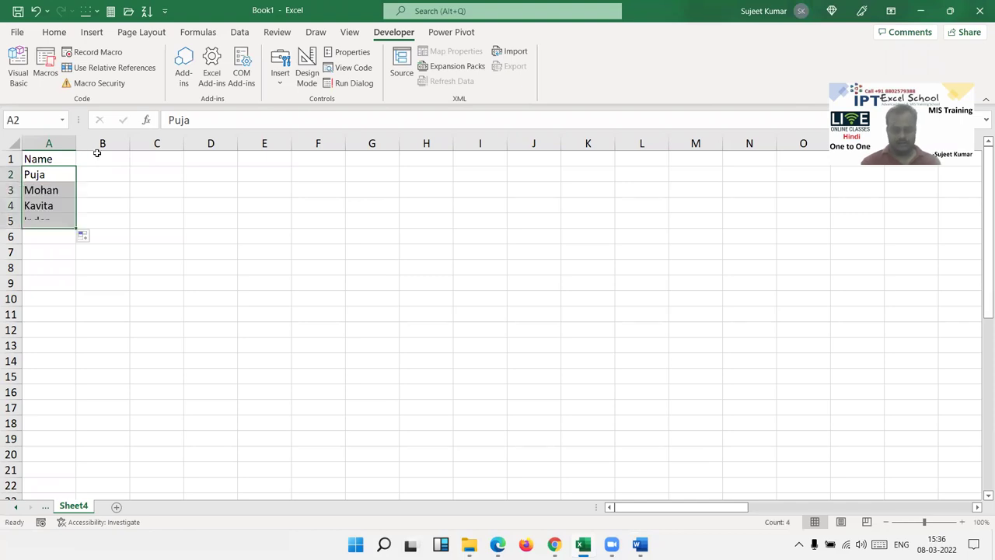
- Enter Jan in B1 and fill the month headers across to Mar
left_click(98, 154)
type("JAn")
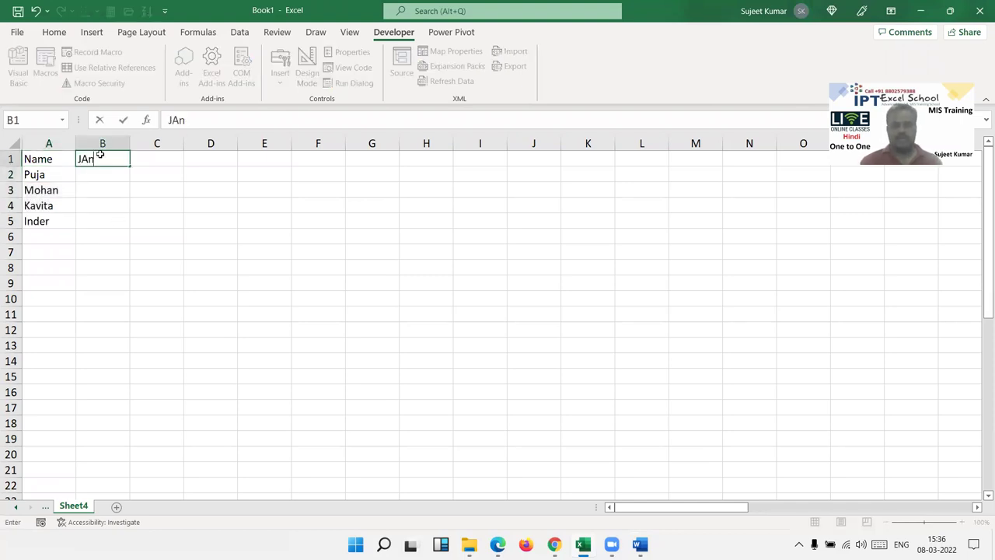
key("ctrl+Return")
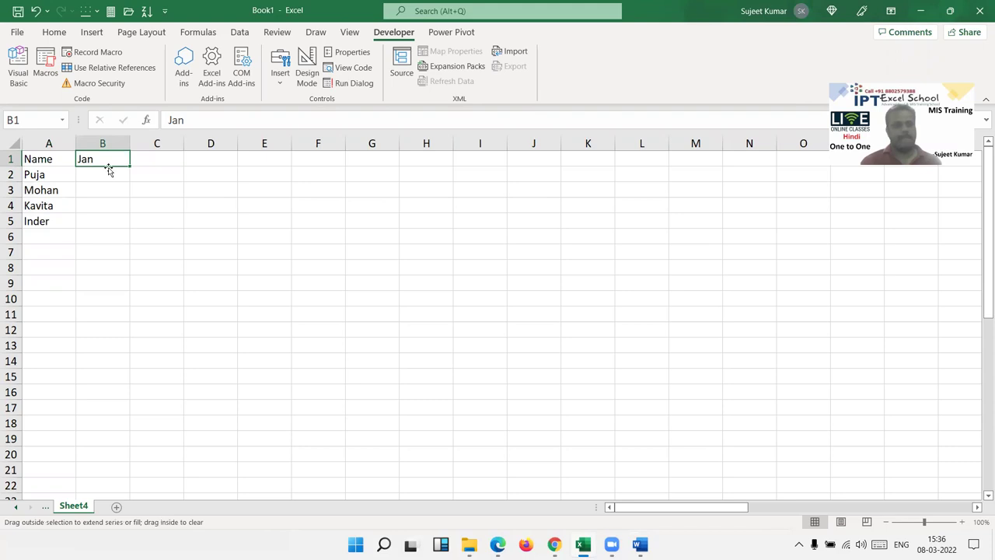
left_click_drag(107, 169, 210, 165)
- Type the first monthly scores 85, 96, 52, 85 and 65 into the table
left_click(98, 168)
type("8")
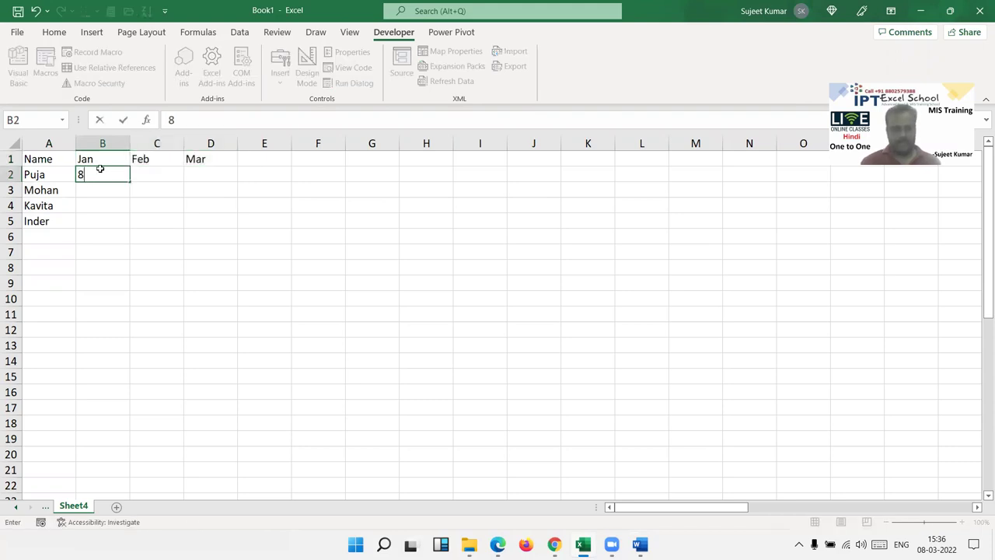
type("5")
key("Tab")
type("96")
key("Tab")
type("52")
key("Tab")
key("Down")
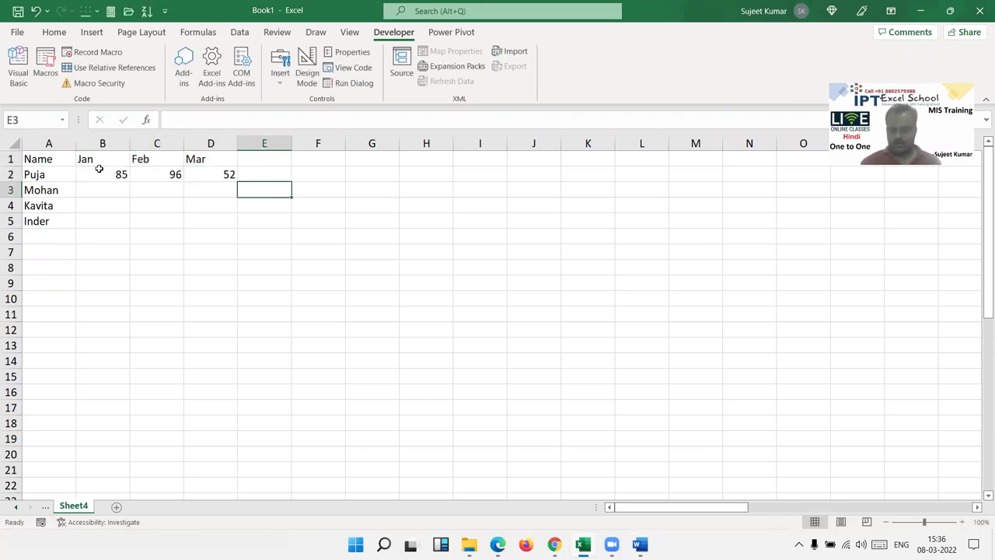
key("Left")
key("Left")
key("Left")
type("85")
key("Tab")
type("65")
key("Tab")
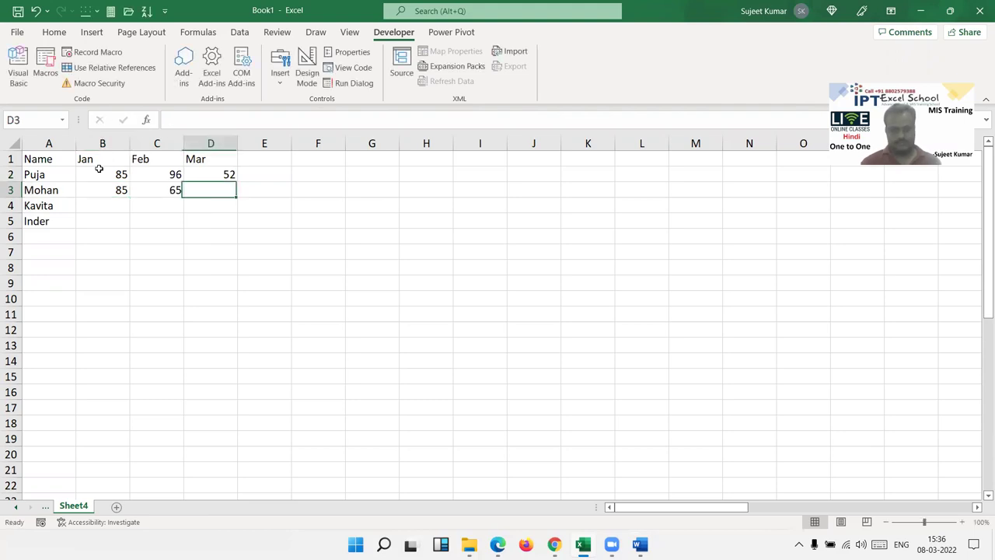
- Fill in the remaining monthly scores 78, 85, 95, 65, 74 and 55
type("85")
key("Down")
key("Down")
key("Left")
key("Left")
key("Up")
type("7")
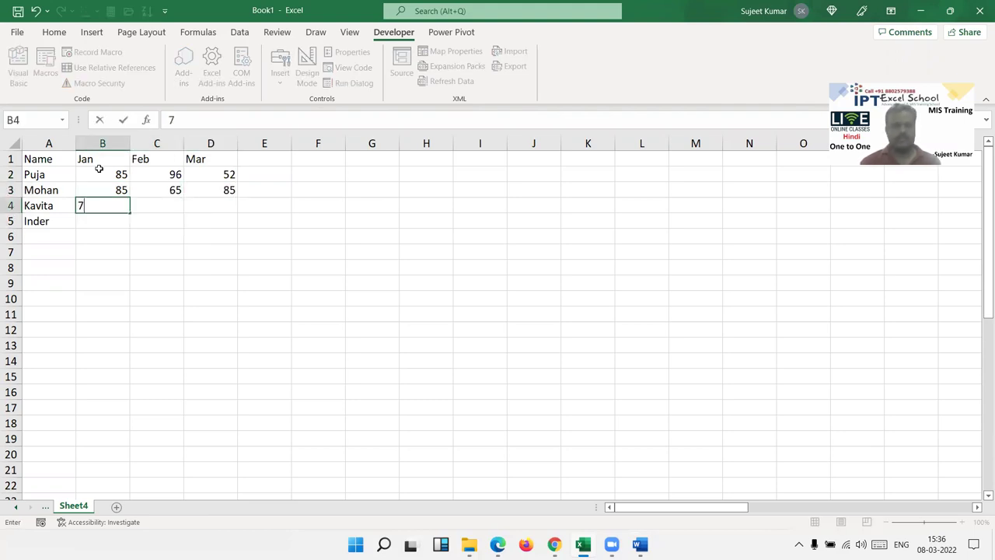
type("8")
key("Tab")
type("95")
key("Tab")
type("65")
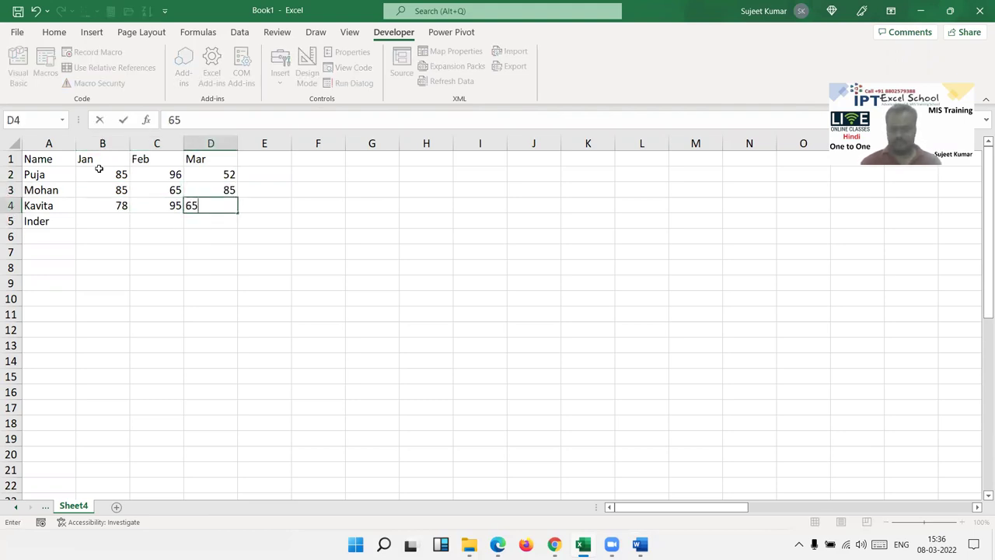
key("Return")
type("74")
key("Tab")
type("5")
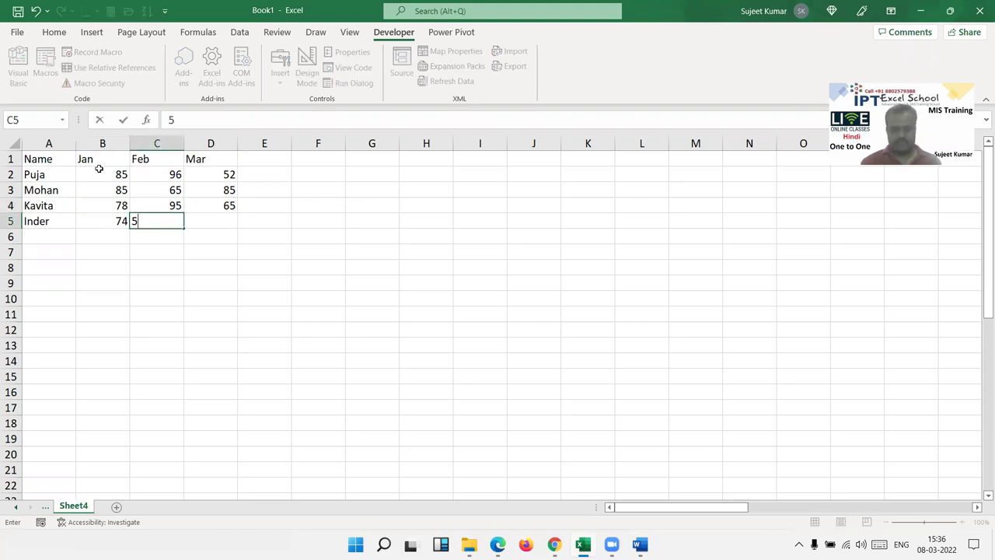
type("5")
key("Tab")
- Enter the final score 65 and select the score table A1:D5
type("65")
key("Tab")
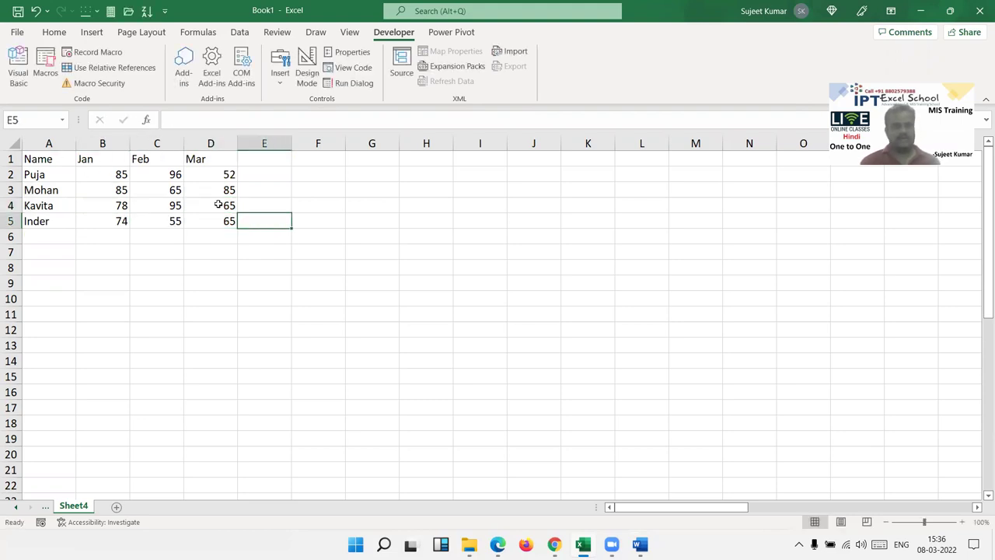
key("ctrl+Home")
key("ctrl+shift+Right")
key("shift+Down")
key("shift+Down")
key("shift+Down")
key("shift+Down")
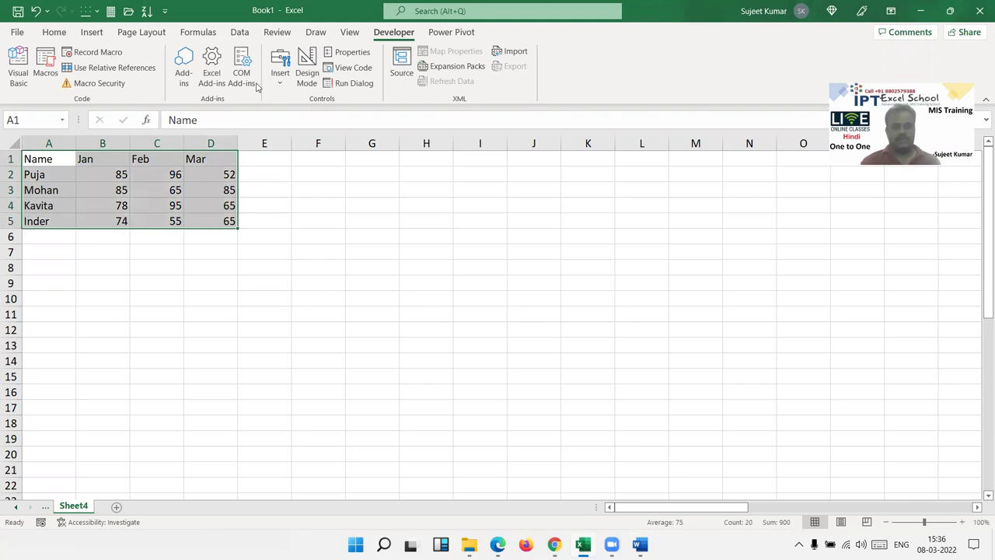
- Give the table a yellow fill and All Borders, copy it, and return to Word
left_click(53, 32)
left_click(164, 78)
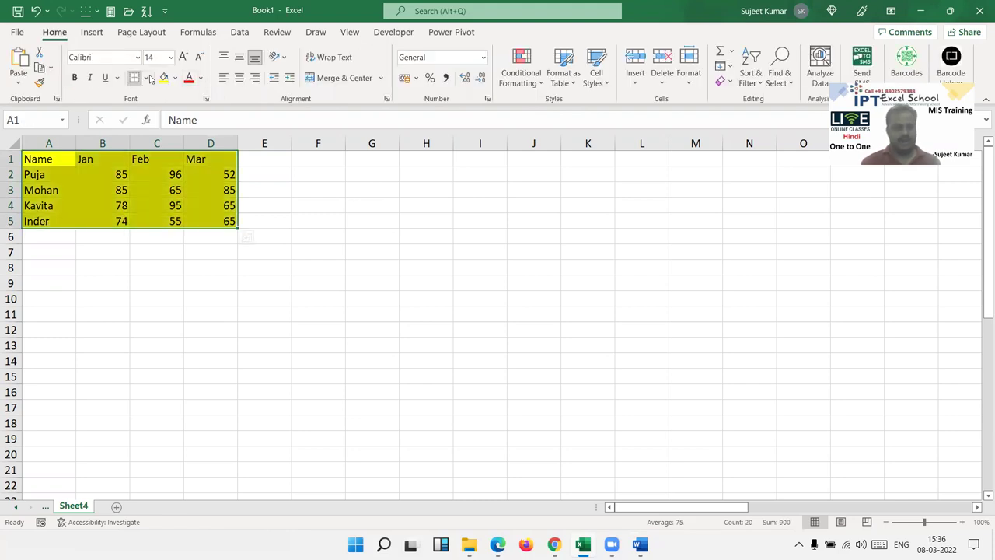
left_click(145, 77)
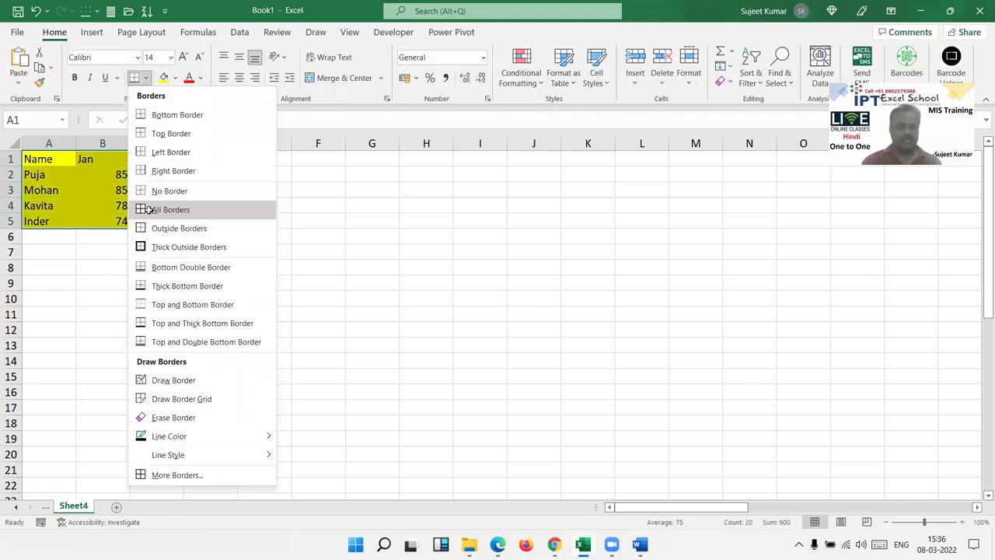
left_click(148, 210)
key("ctrl+c")
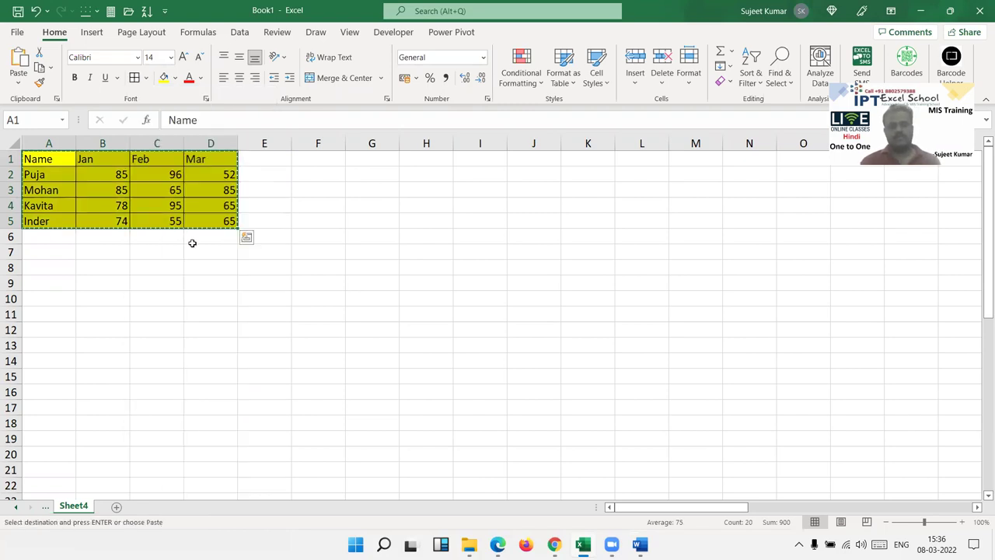
key("alt+Tab")
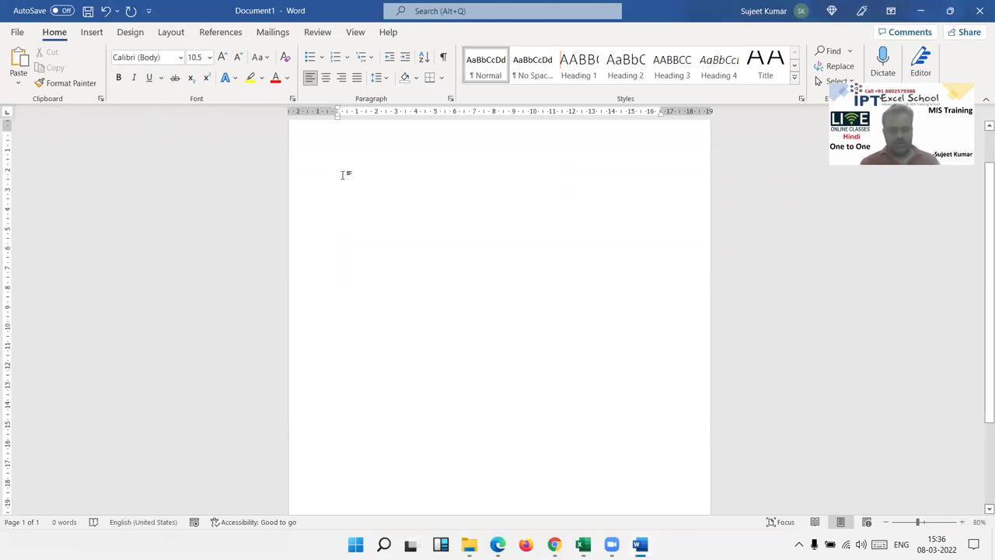
- Paste the yellow, bordered Excel table into the Word document and select it
key("ctrl+v")
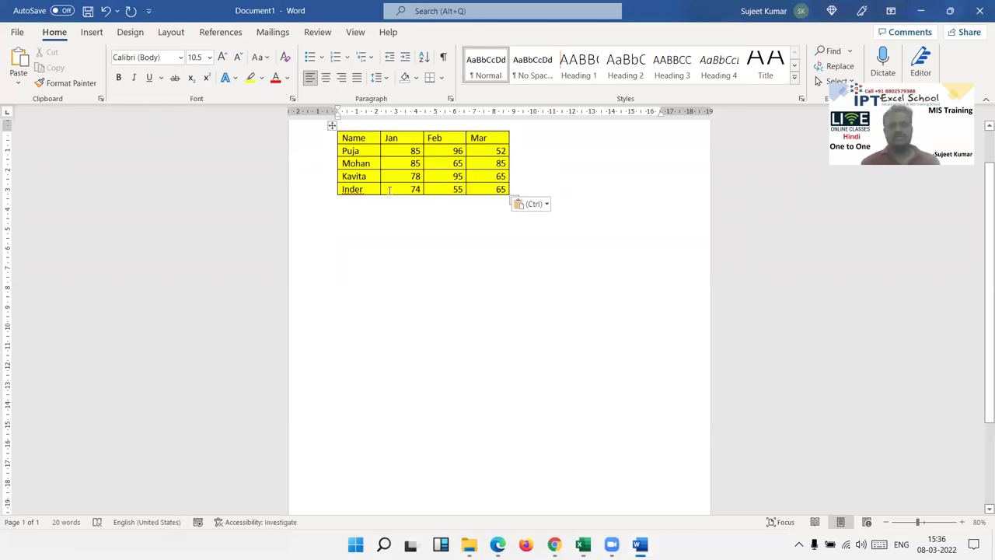
scroll(331, 172, "up", 1)
left_click(332, 172)
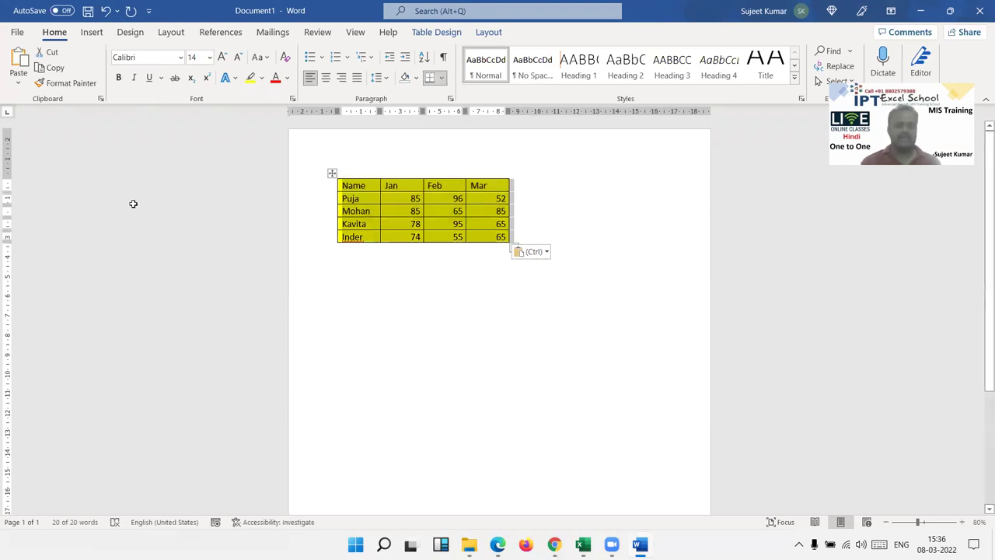
- Pick cell B2 in Excel and compare the workbook with the Word copy
key("alt+Tab")
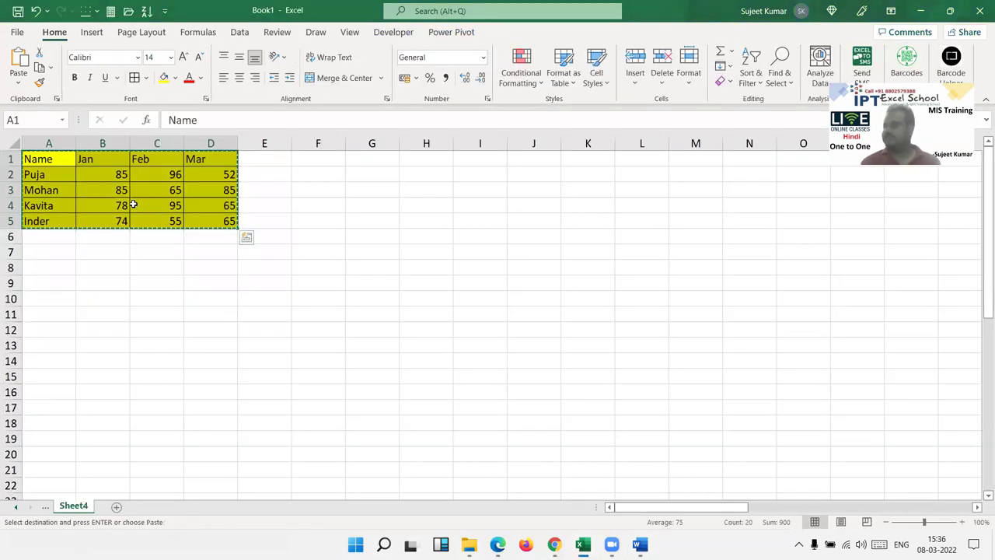
left_click(101, 176)
type("89")
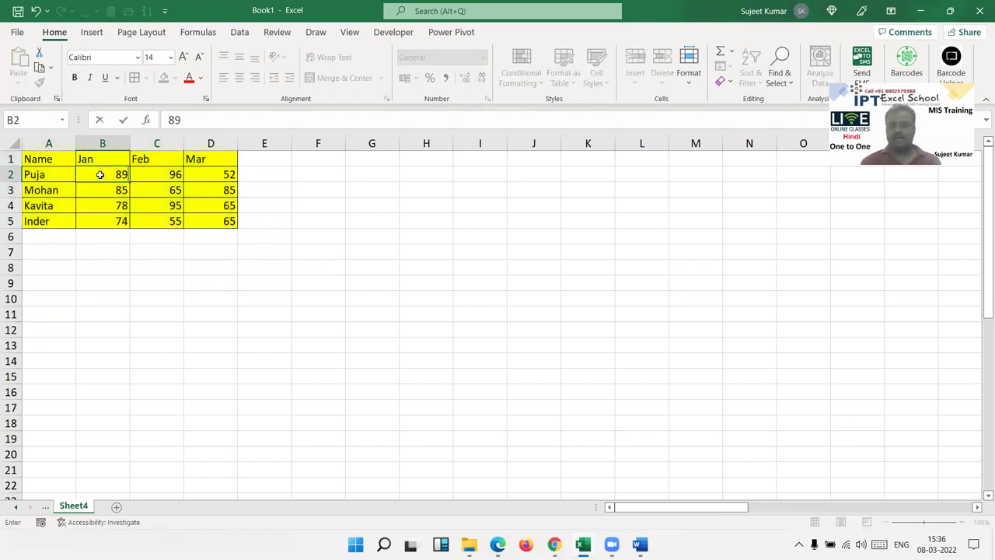
key("alt+Tab")
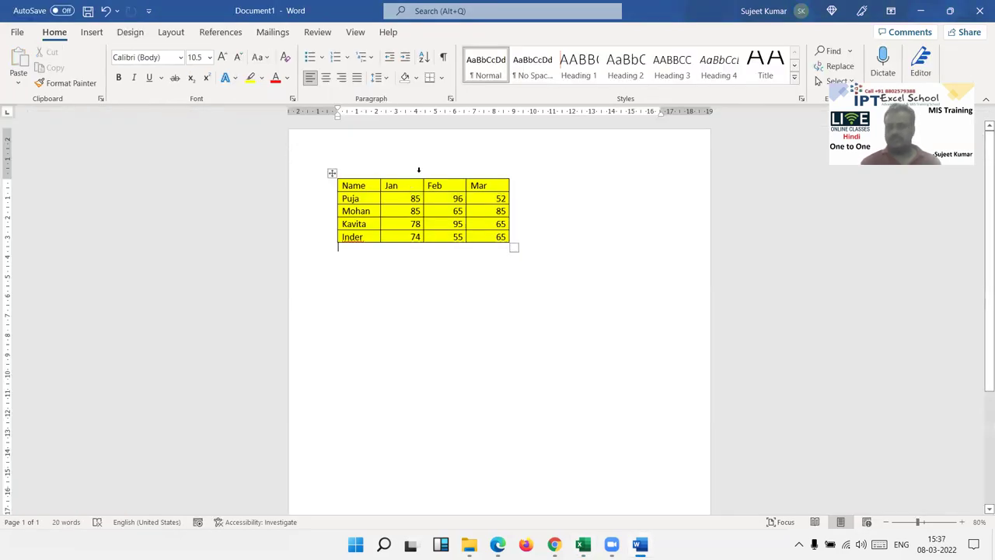
key("alt+Tab")
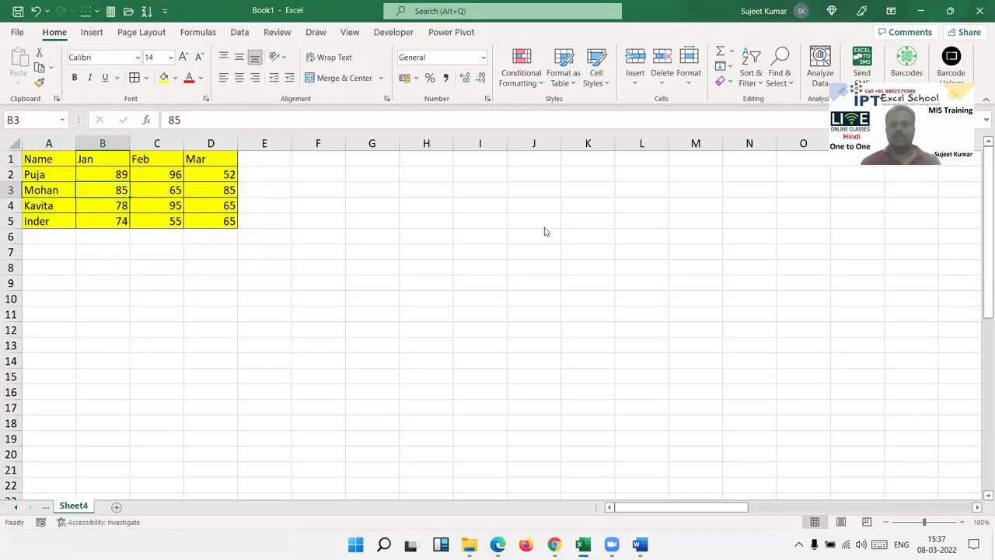
key("alt+Tab")
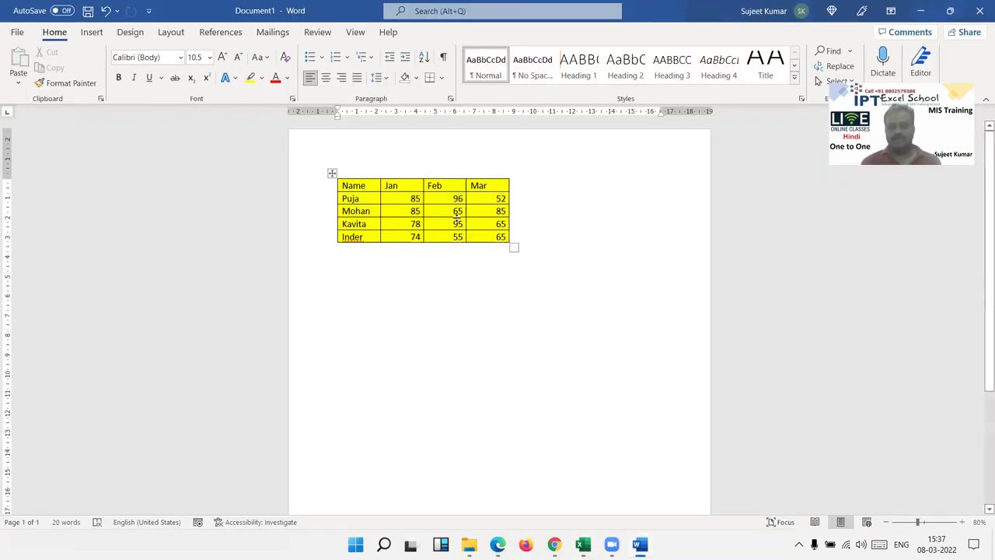
key("alt+Tab")
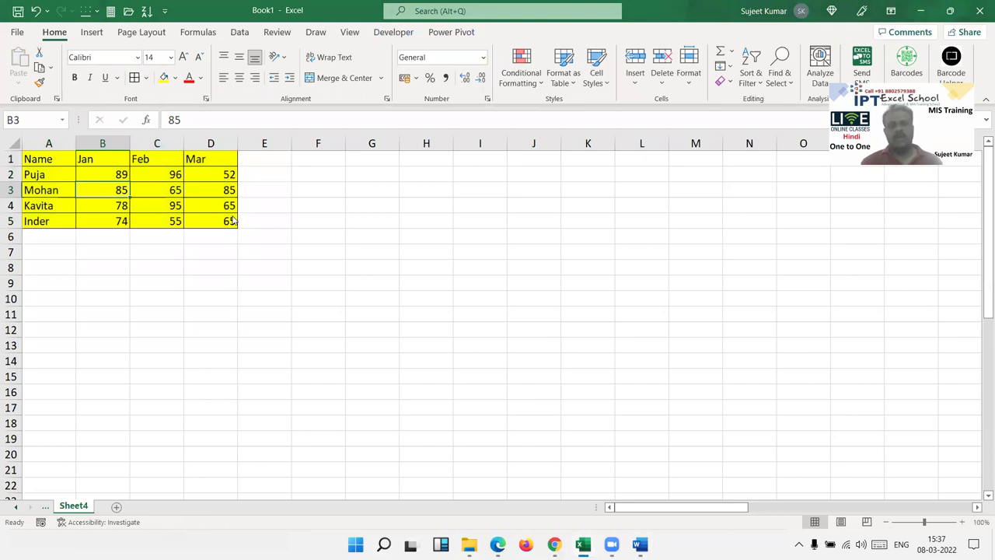
key("alt+Tab")
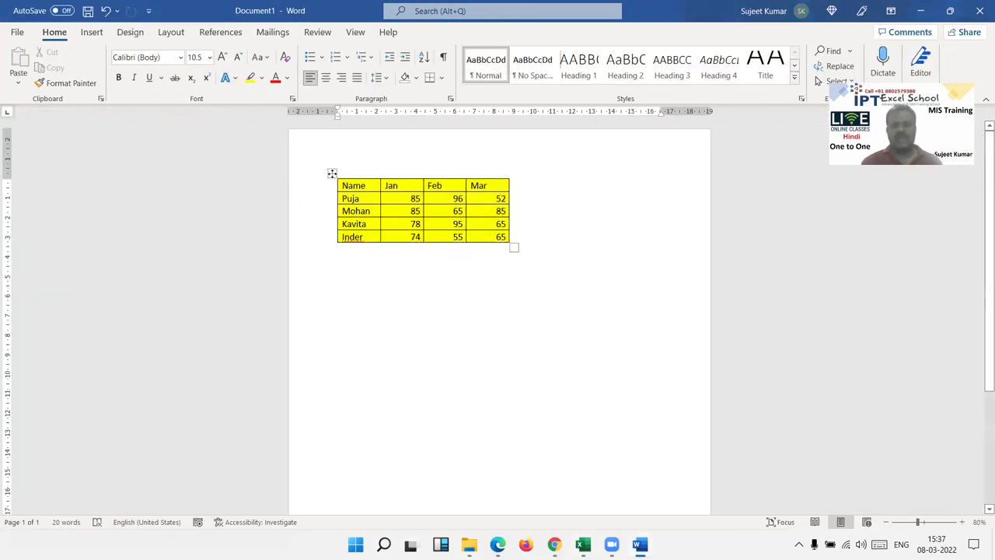
- Clear the pasted table's contents, leaving an empty five-row, four-column grid
left_click(331, 174)
key("Delete")
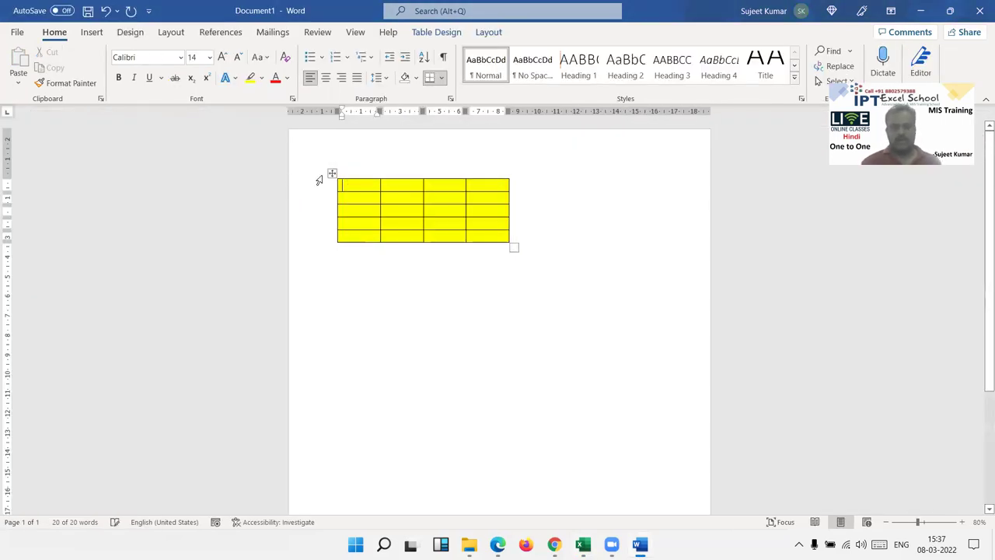
left_click(331, 174)
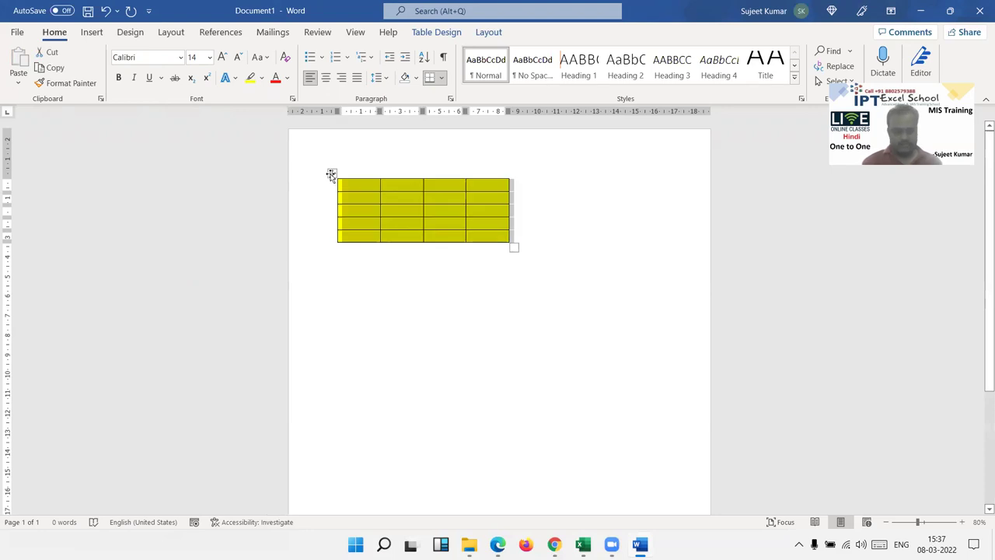
key("BackSpace")
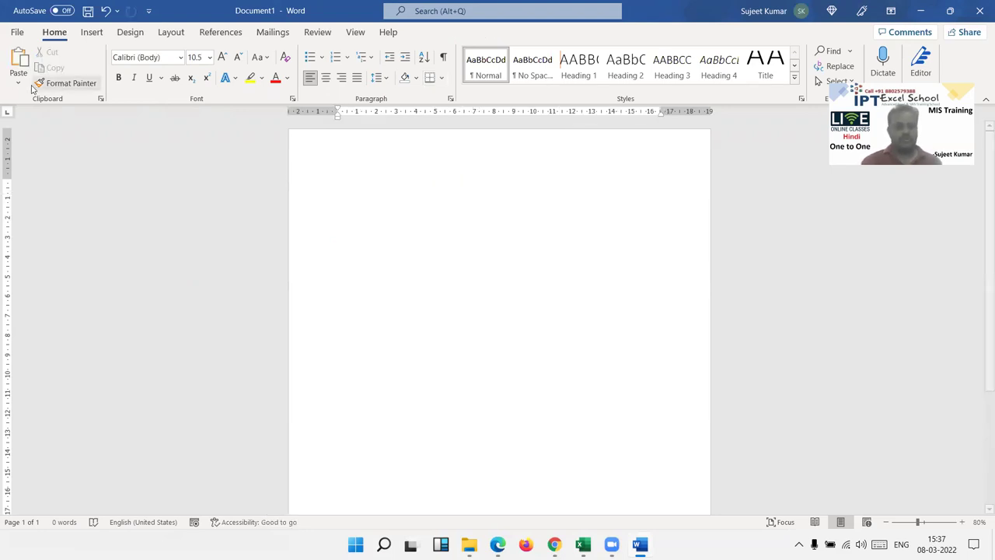
key("alt+Tab")
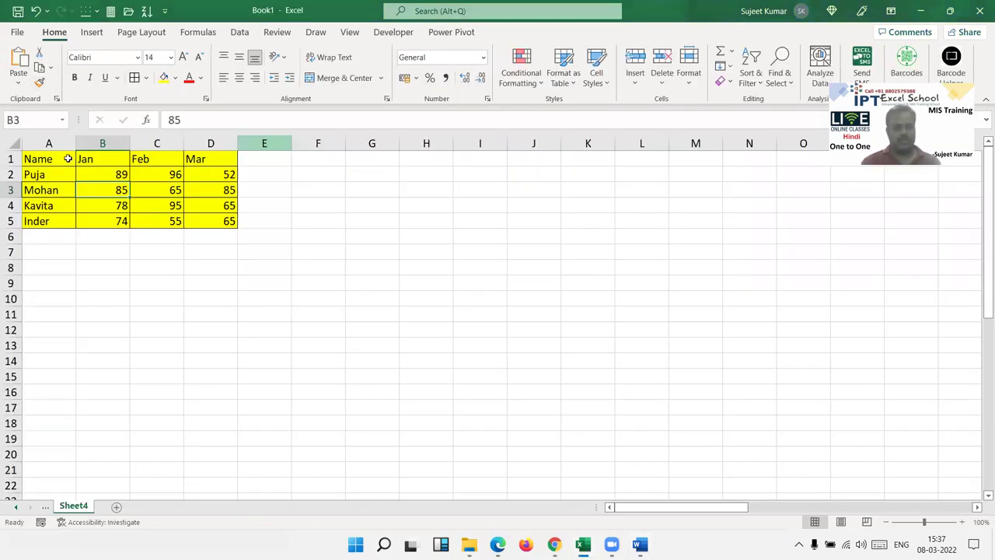
left_click_drag(35, 158, 225, 221)
key("ctrl+c")
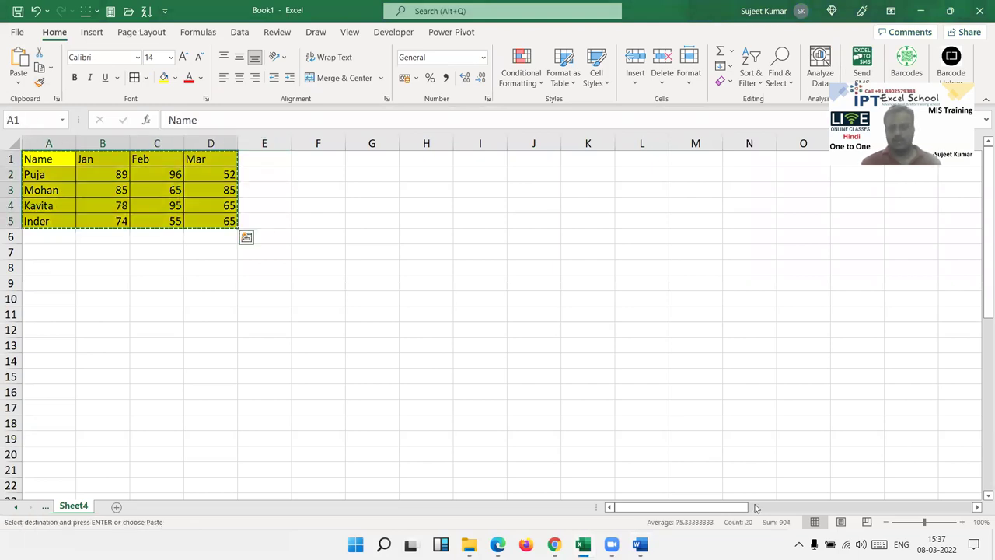
key("alt+Tab")
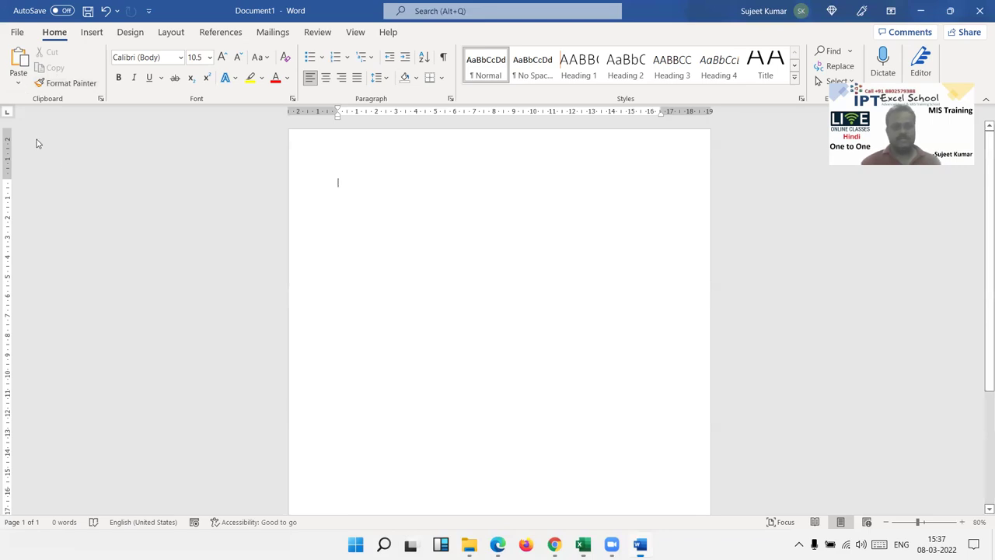
key("ctrl+alt+v")
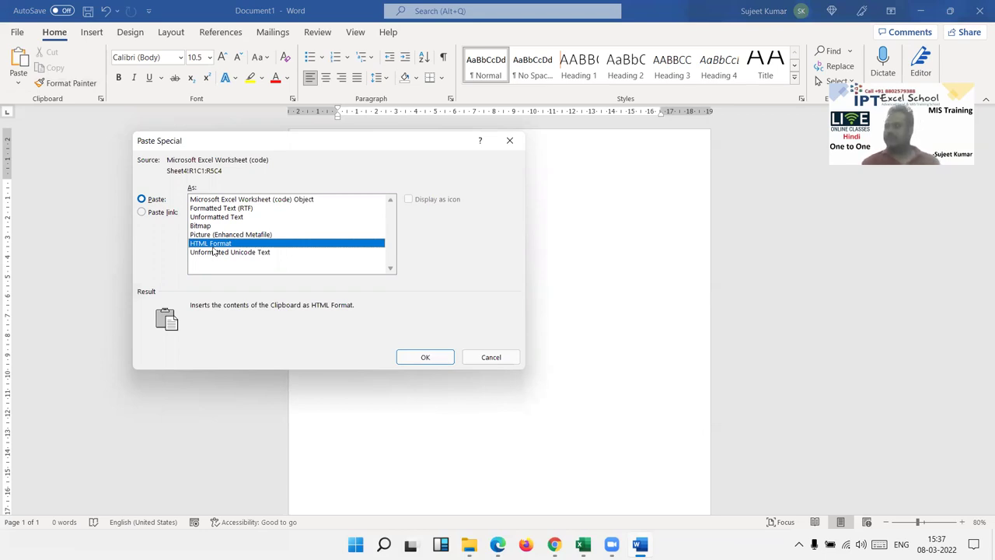
left_click(231, 217)
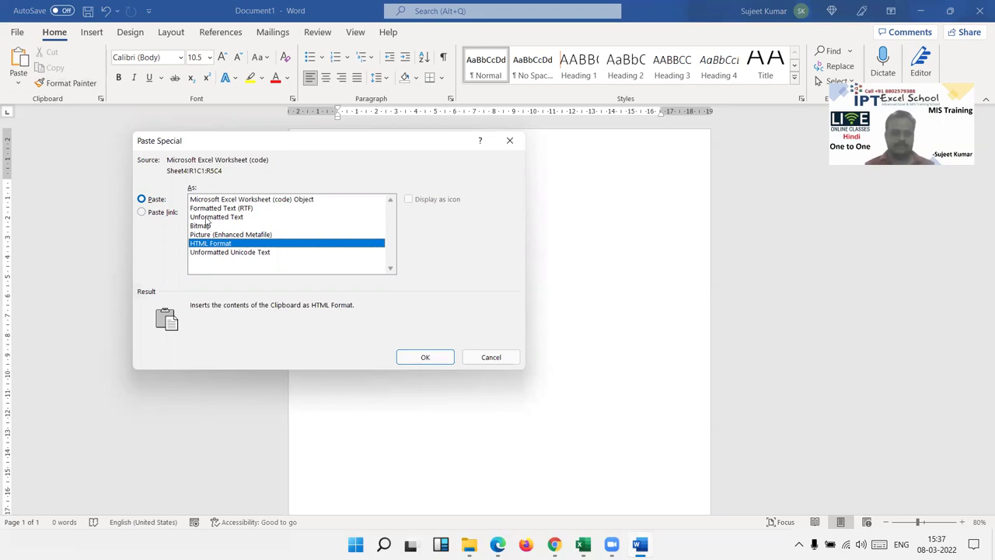
left_click(208, 201)
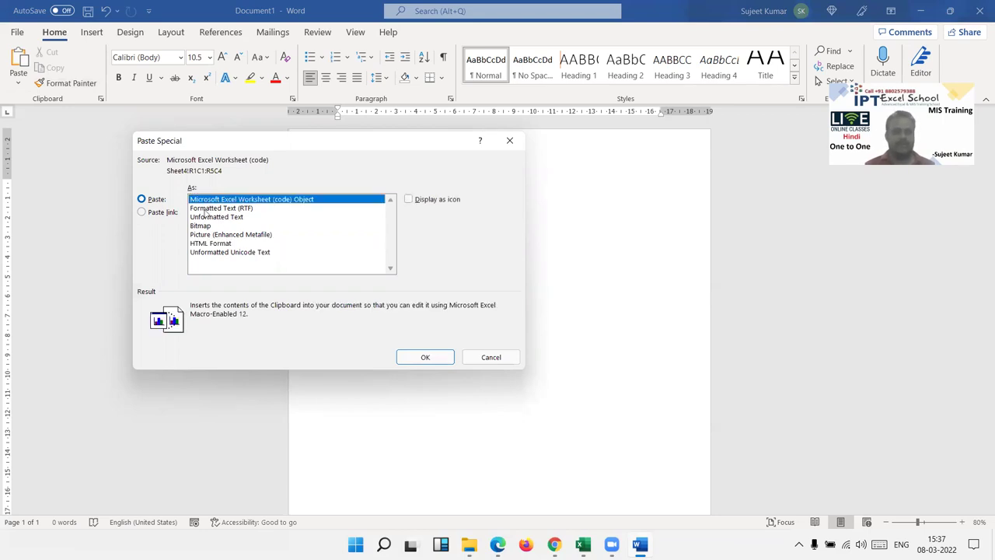
left_click(200, 209)
left_click(198, 218)
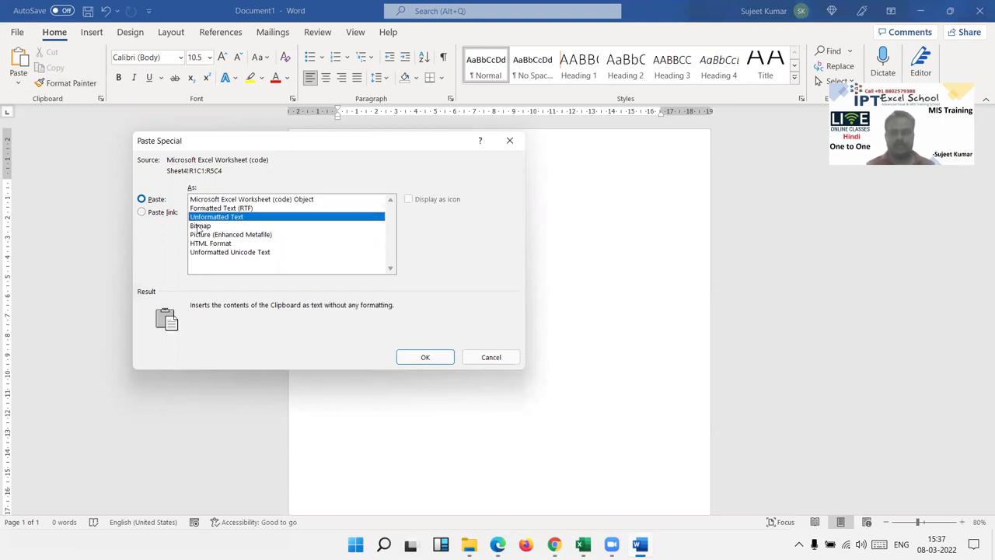
left_click(197, 227)
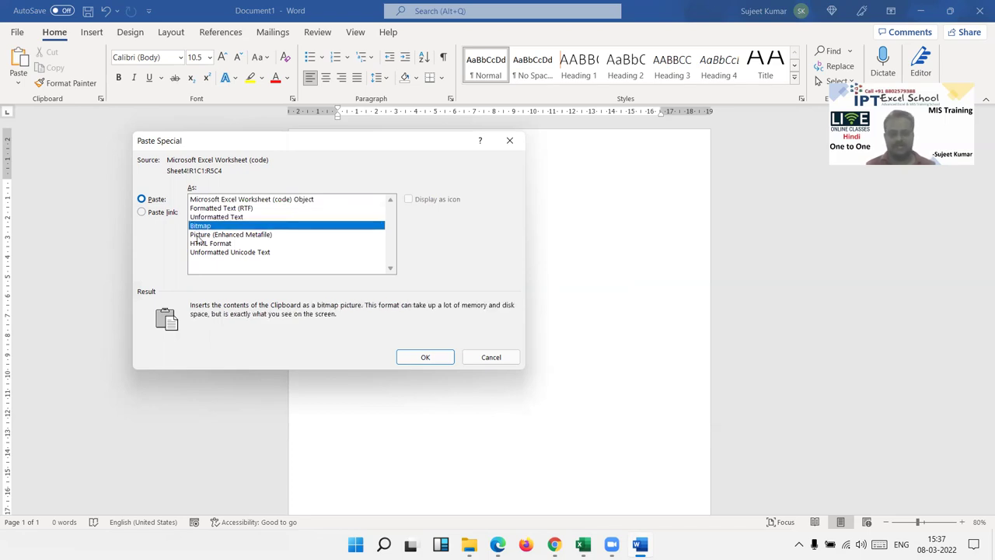
left_click(197, 235)
left_click(199, 244)
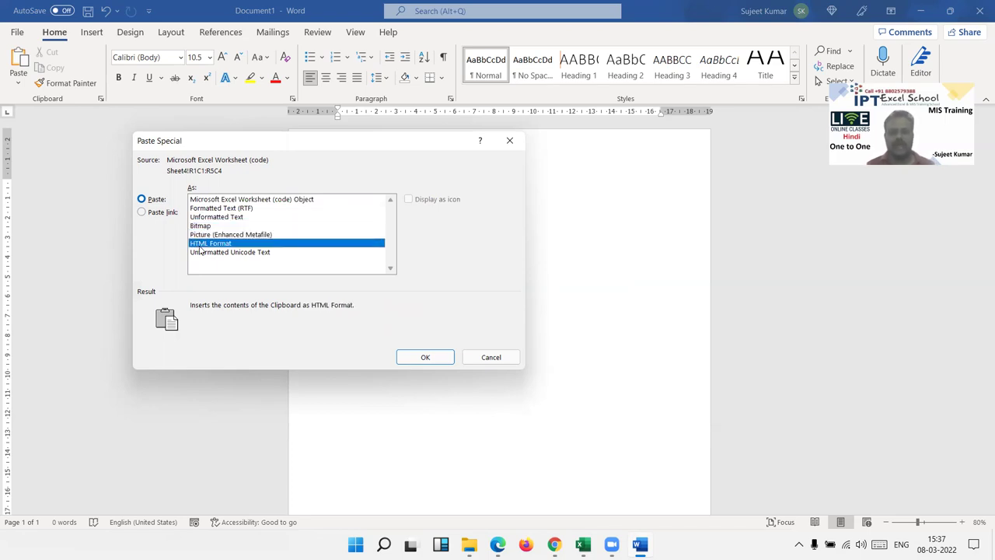
left_click(200, 252)
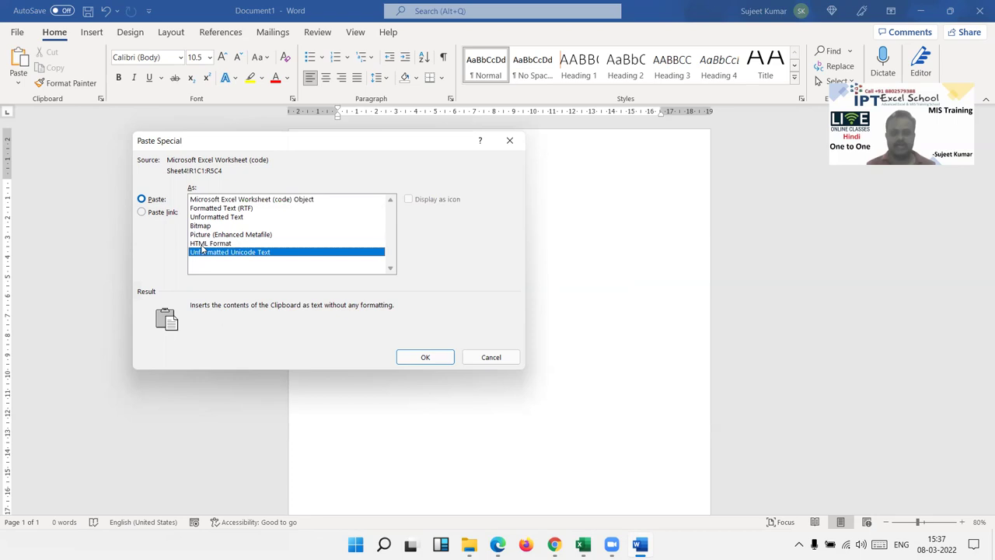
left_click(205, 235)
left_click(425, 358)
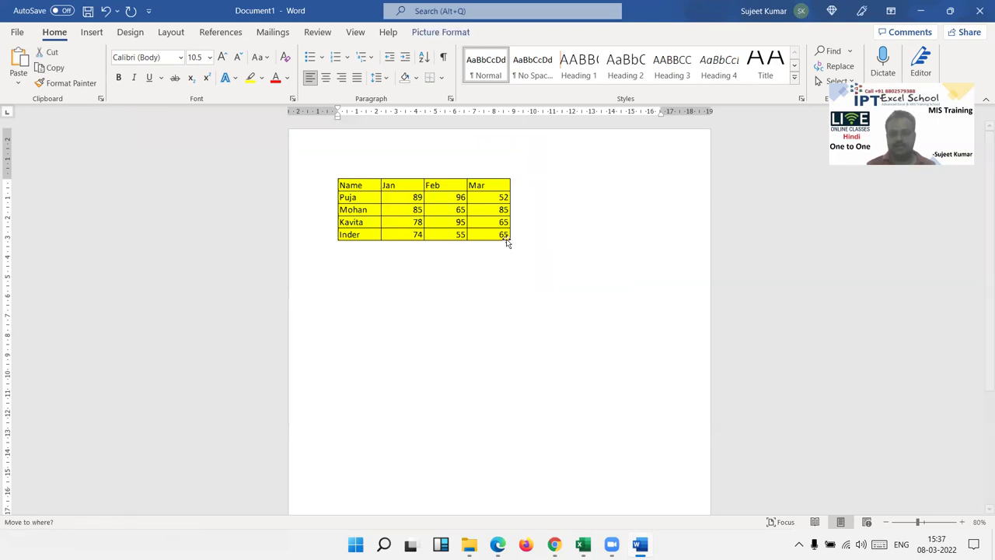
left_click(508, 237)
left_click_drag(406, 209, 412, 208)
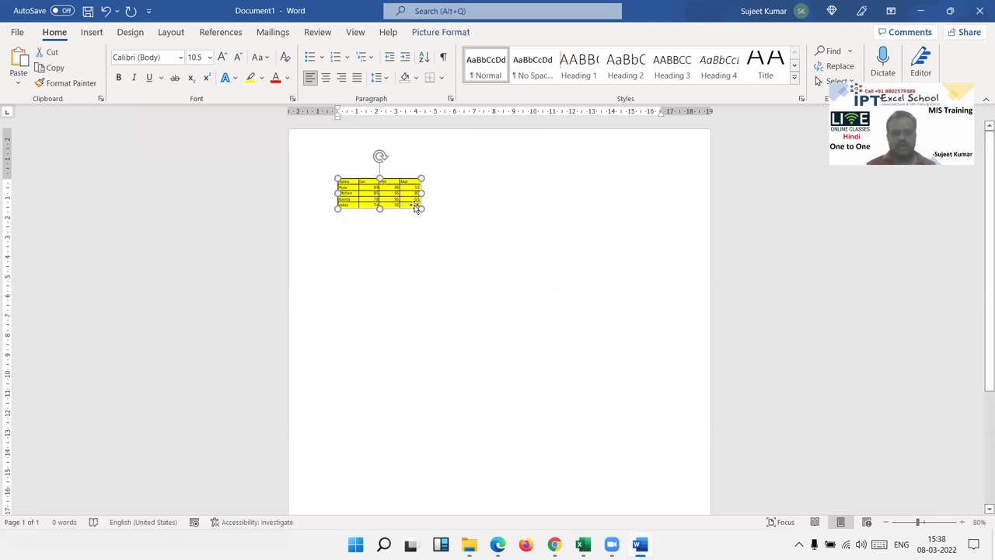
key("ctrl+z")
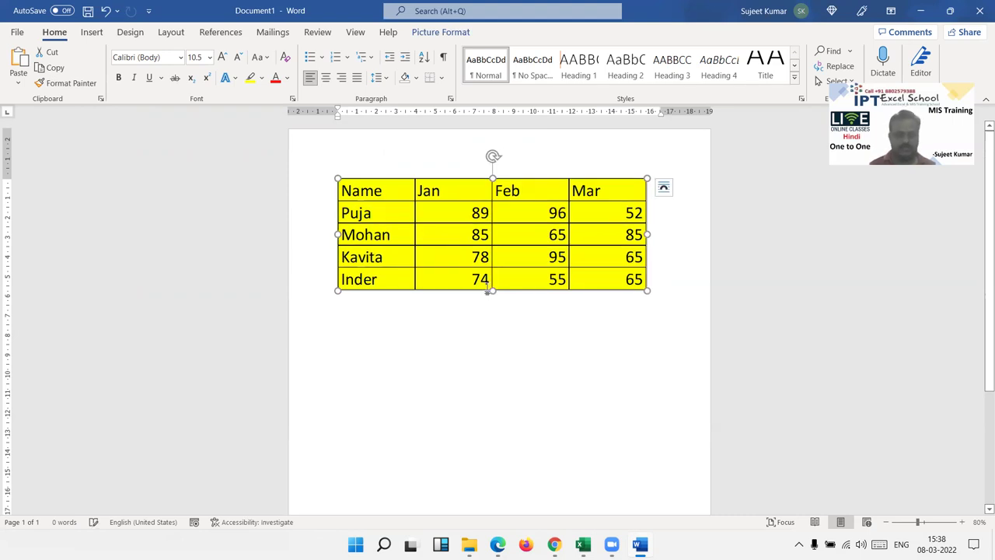
key("ctrl+z")
- Paste Special the table as a linked Microsoft Excel Worksheet Object
left_click(20, 82)
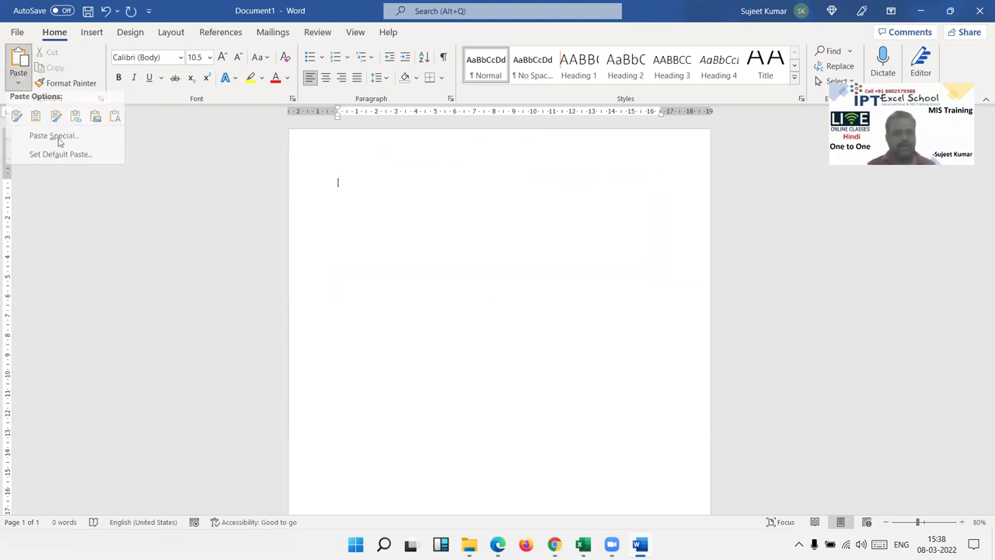
left_click(67, 152)
left_click(150, 217)
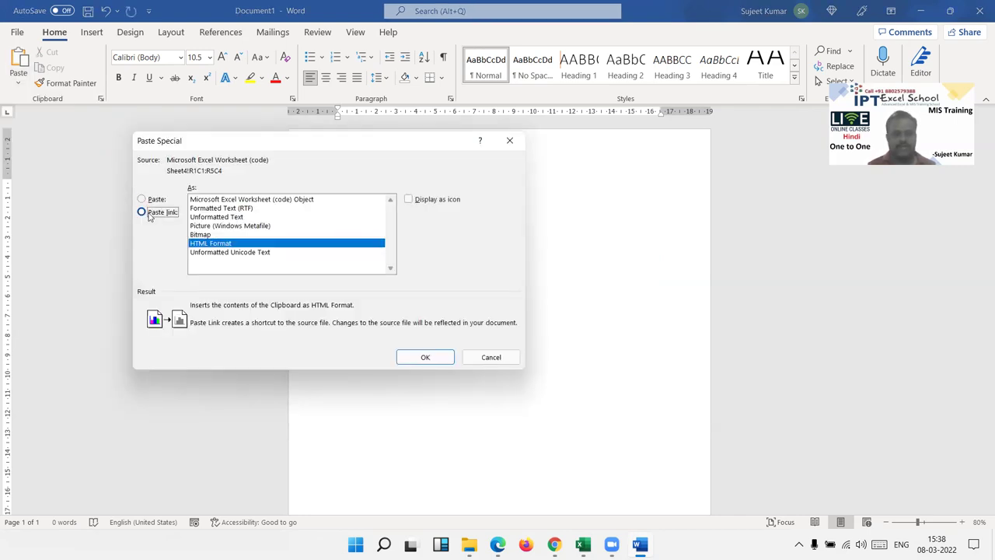
left_click(233, 200)
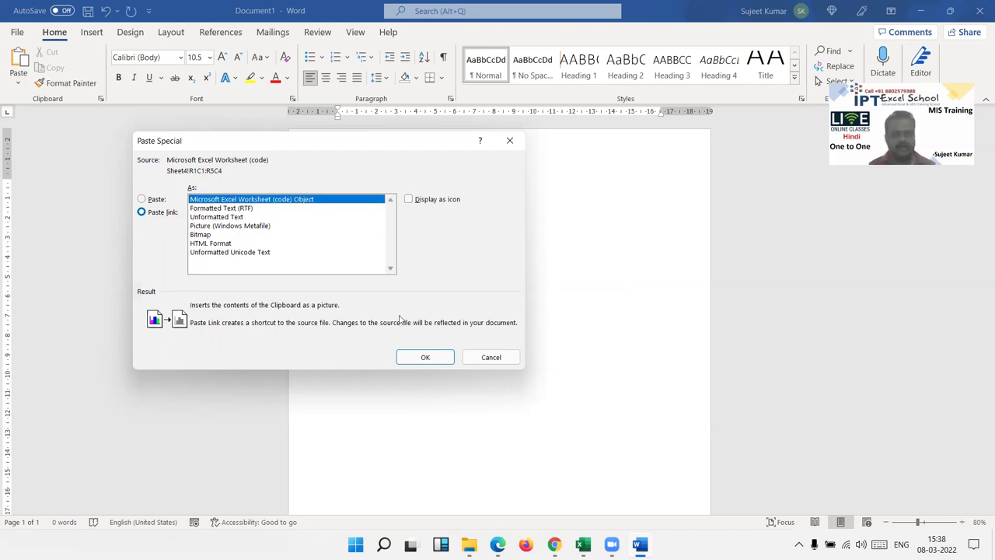
left_click(429, 361)
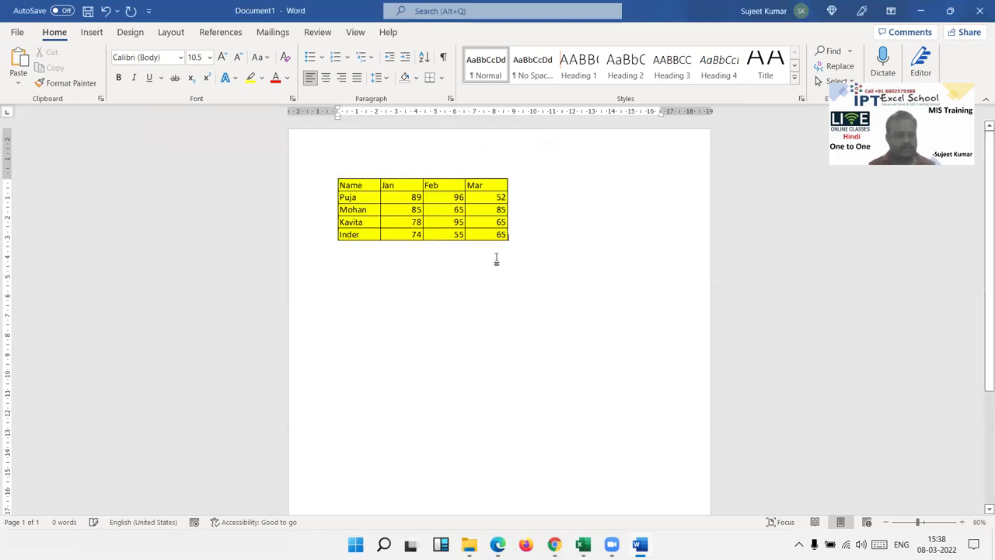
- Resize the linked worksheet object slightly larger on the page
left_click(499, 236)
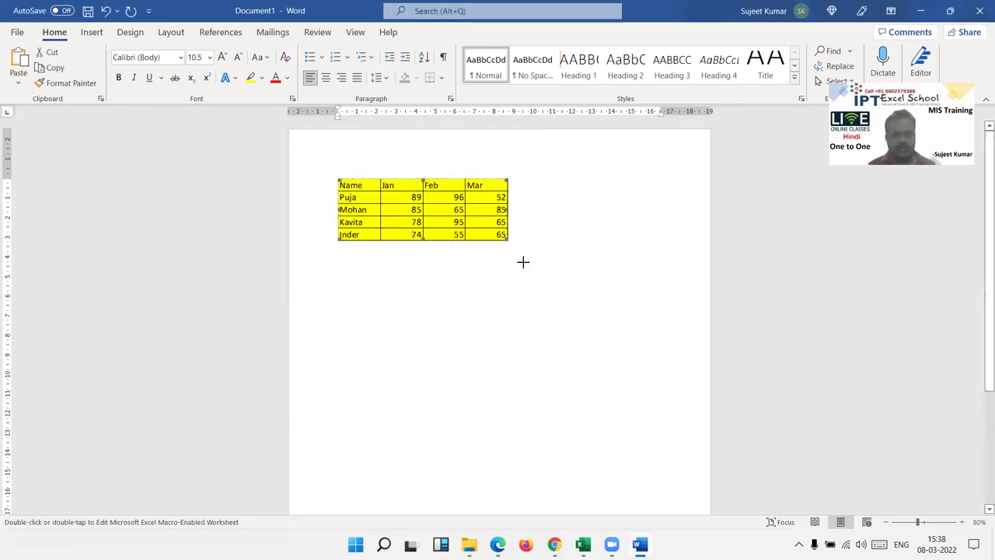
left_click_drag(508, 240, 636, 286)
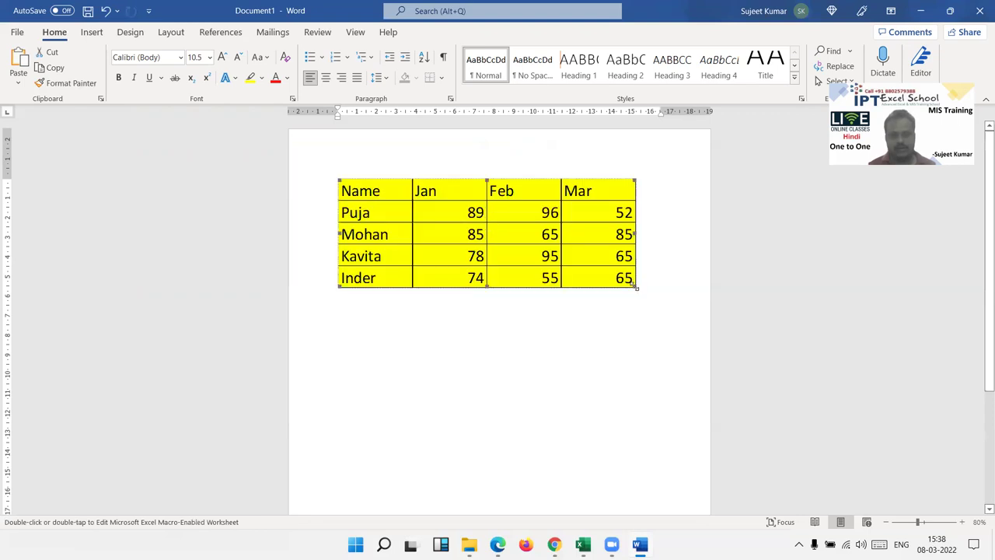
left_click_drag(571, 259, 552, 269)
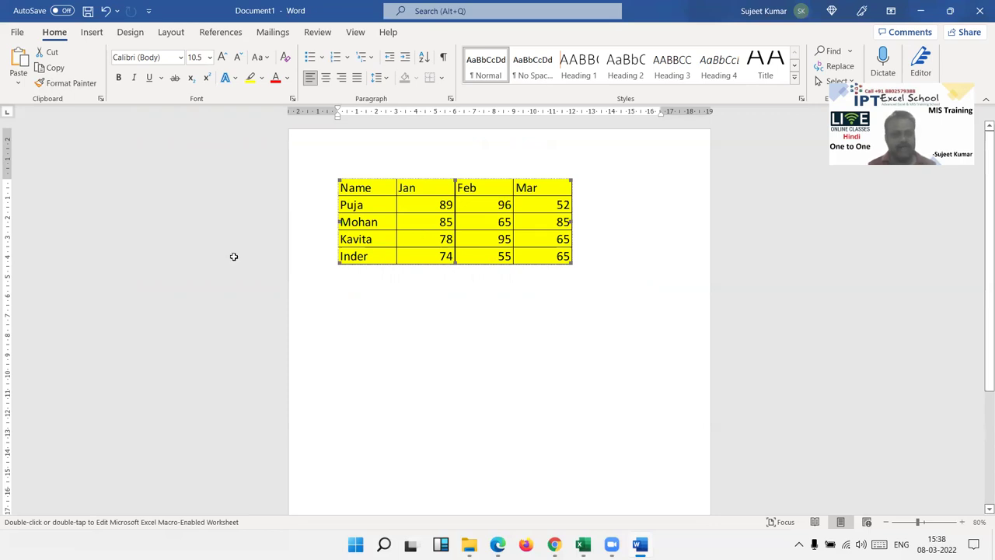
- Change the first Jan score in B2 to 90 and check the linked table in Word
key("alt+Tab")
left_click(114, 174)
key("Escape")
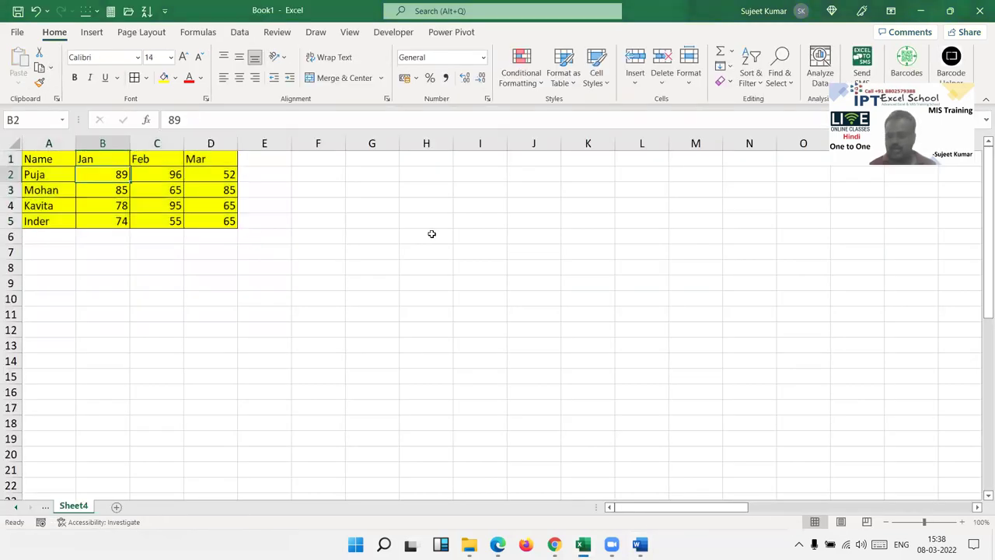
type("90")
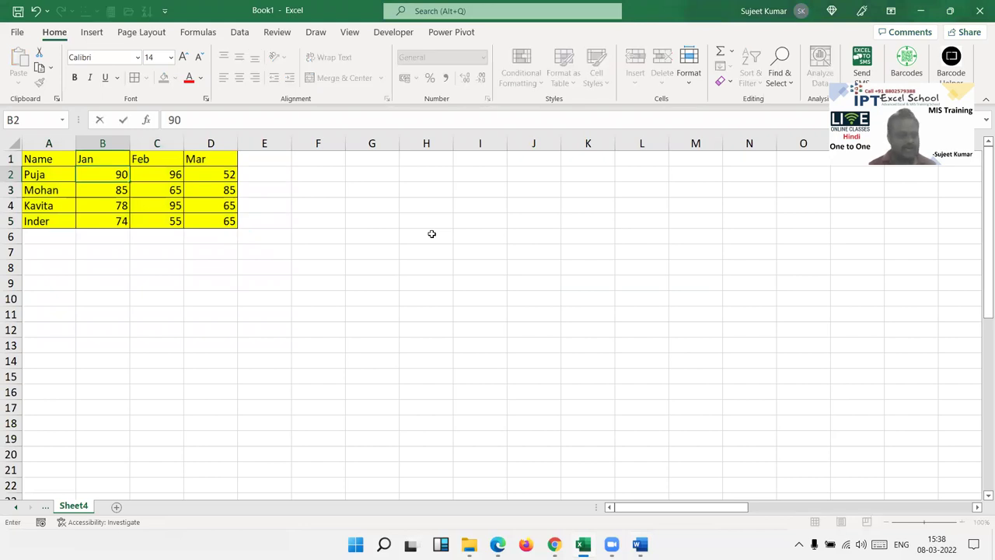
key("Return")
key("alt+Tab")
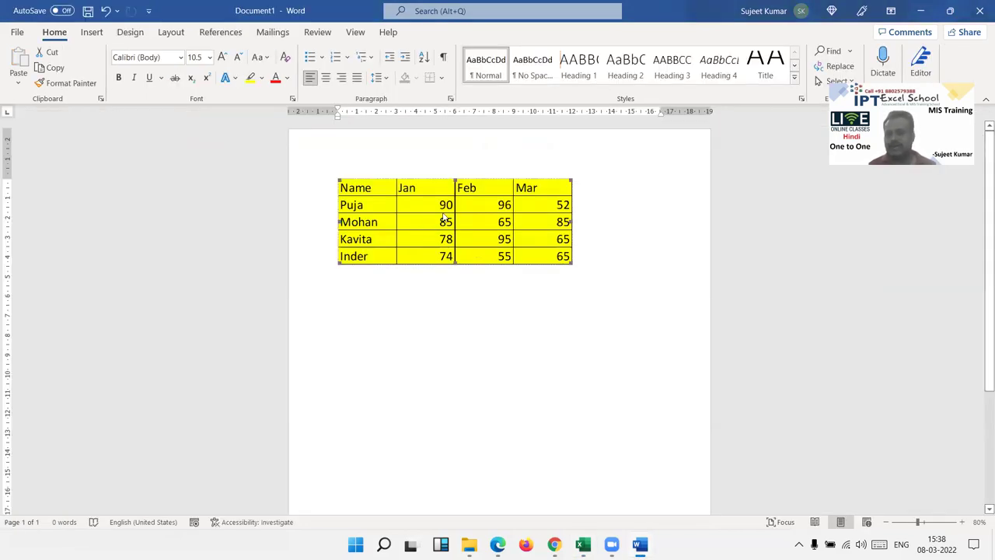
left_click(443, 217)
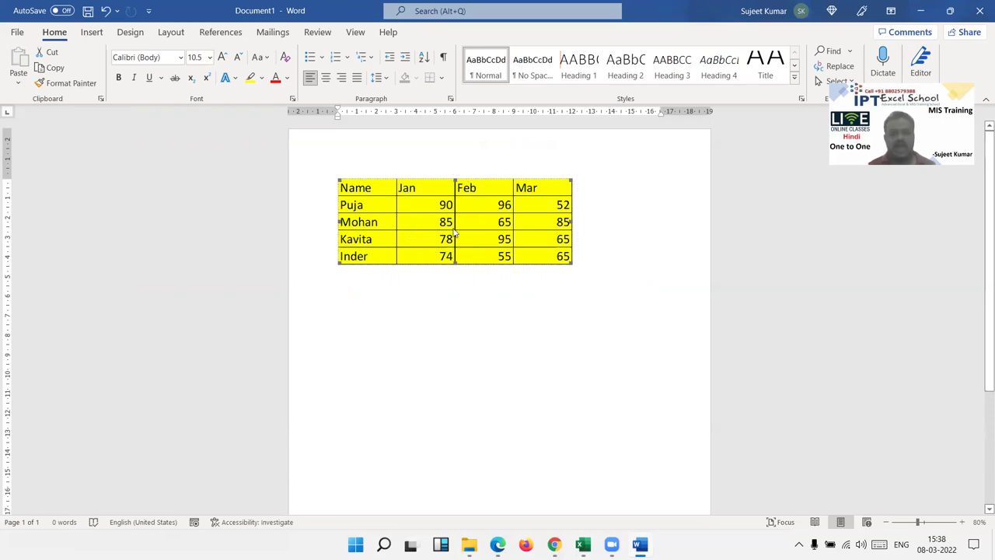
- Fill table A1:D5 light green in Excel and view the updated linked table in Word
key("alt+Tab")
key("ctrl+a")
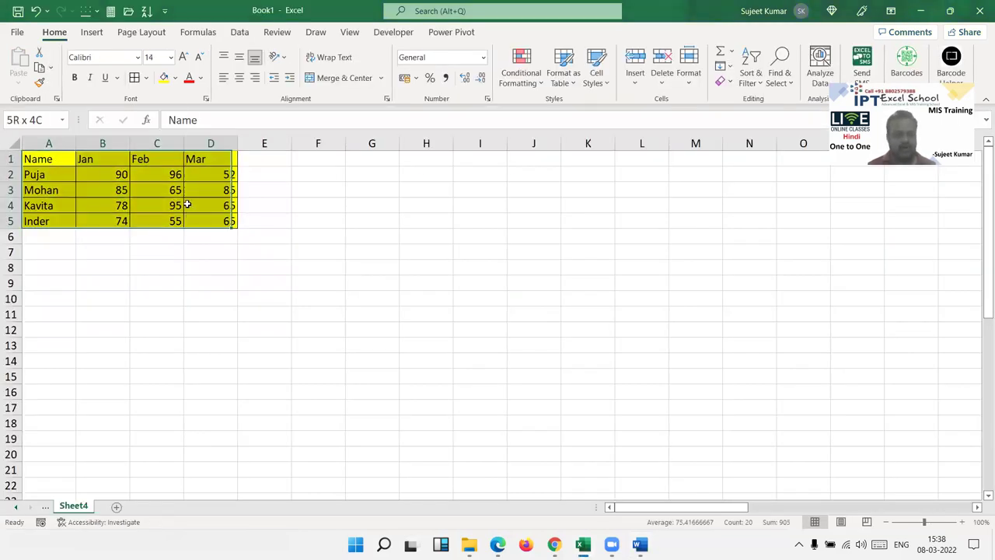
left_click(163, 77)
key("alt+h")
key("h")
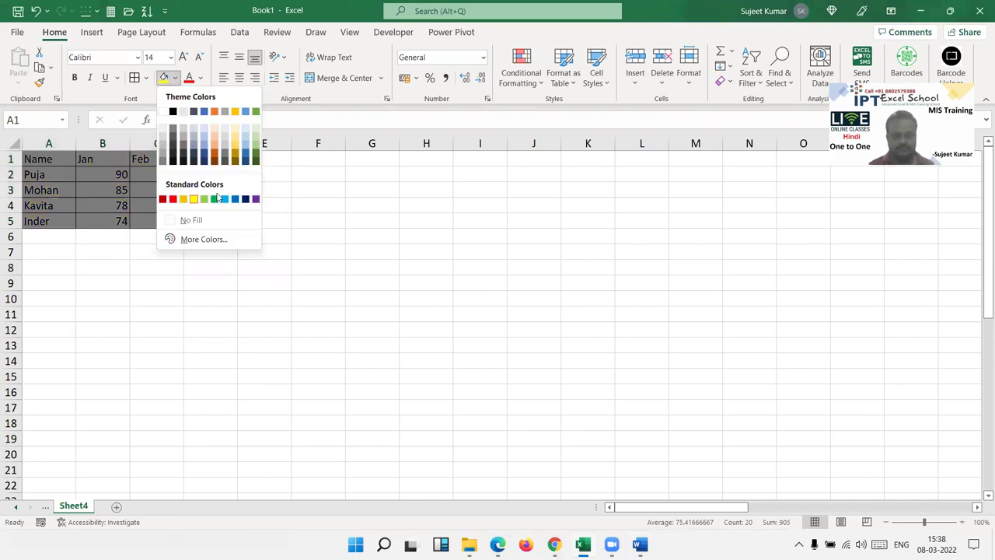
key("Return")
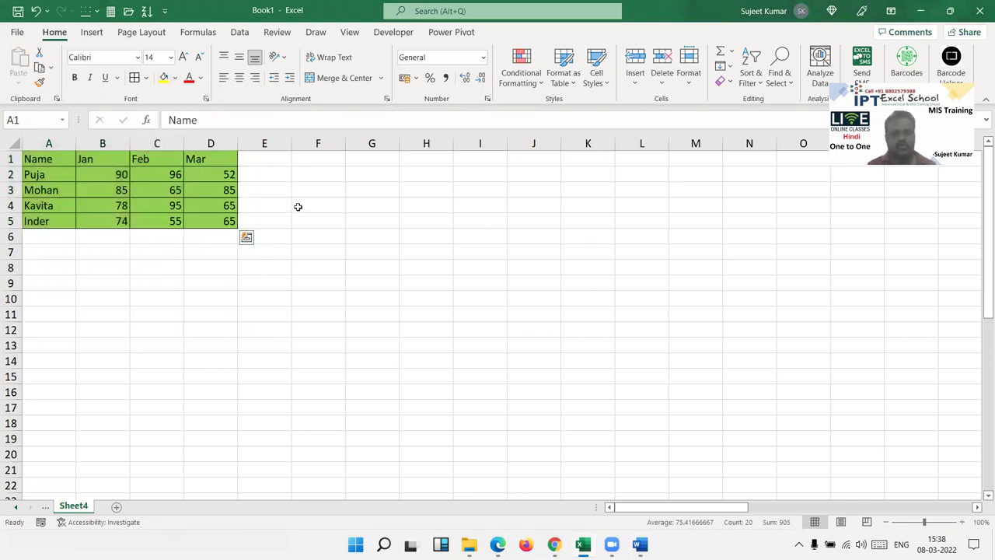
left_click(296, 208)
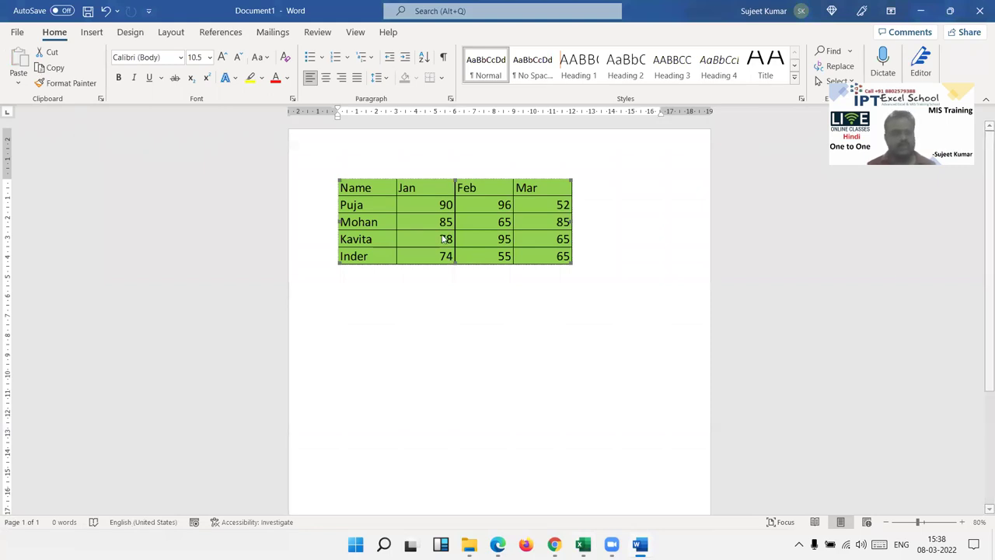
left_click(349, 199)
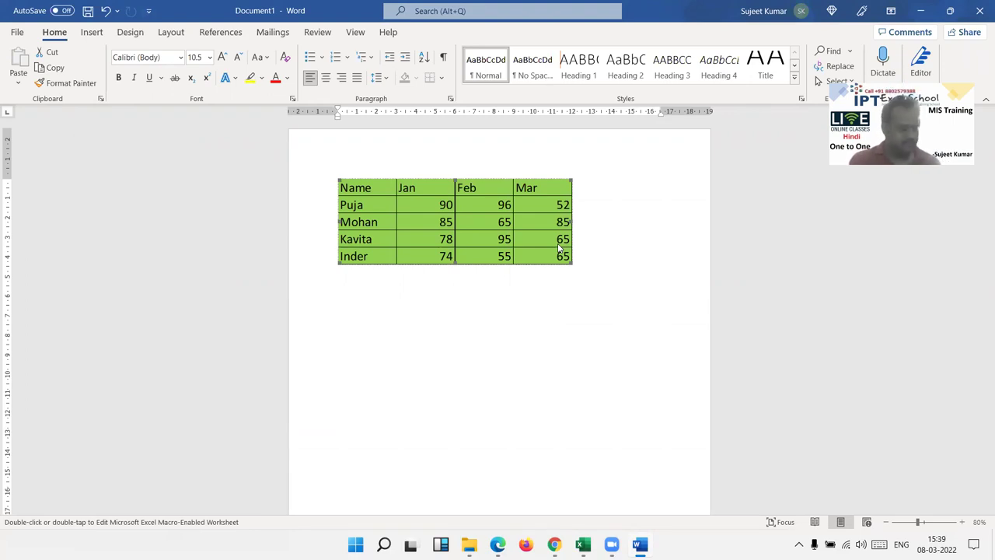
left_click(579, 258)
- Remove the linked table from Word and copy A1:D5 from Excel
left_click(402, 210)
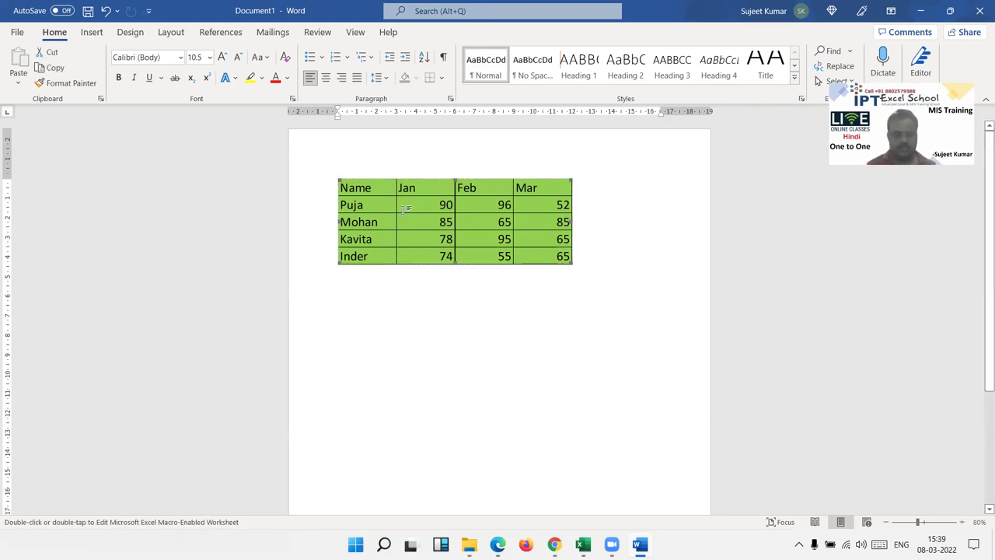
key("ctrl+z")
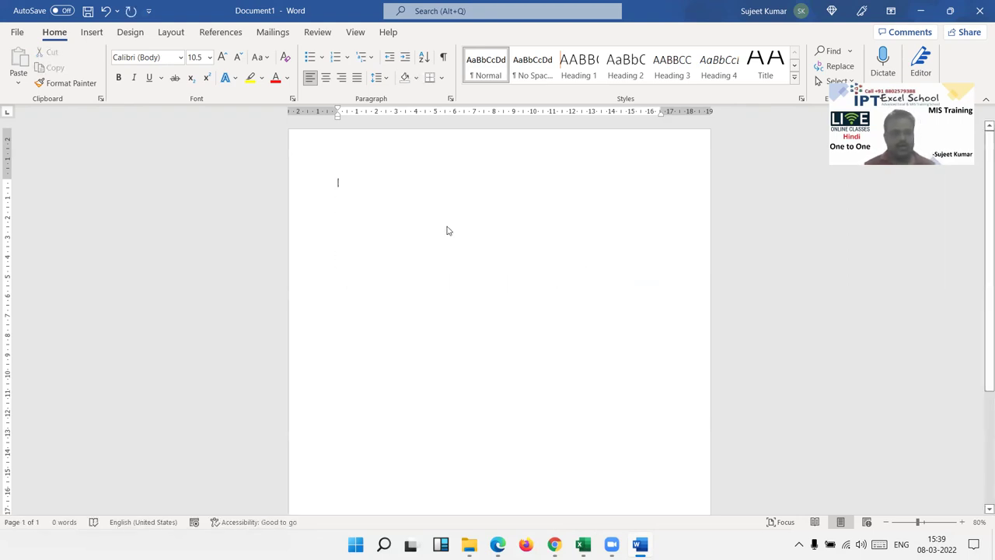
key("alt+Tab")
left_click_drag(48, 159, 195, 222)
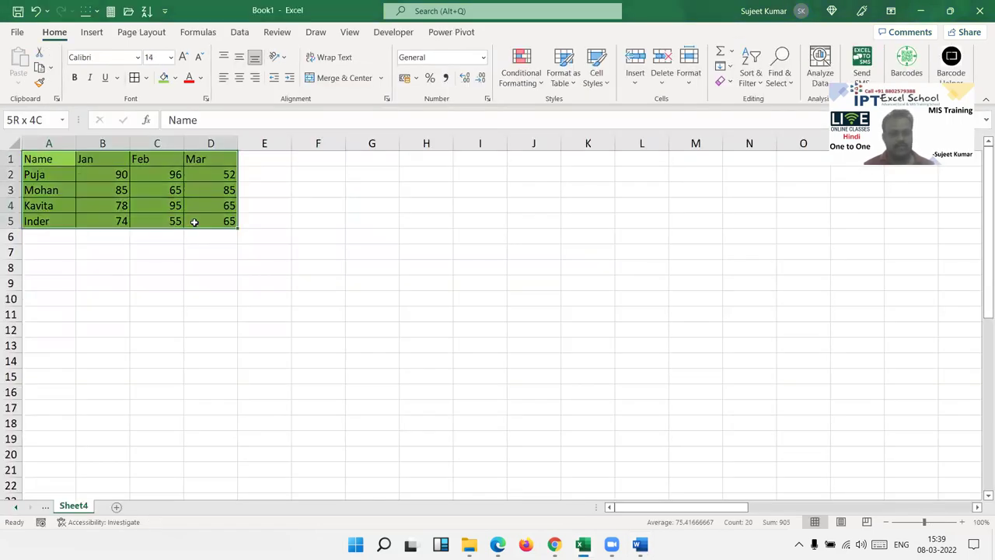
key("ctrl+c")
key("alt+Tab")
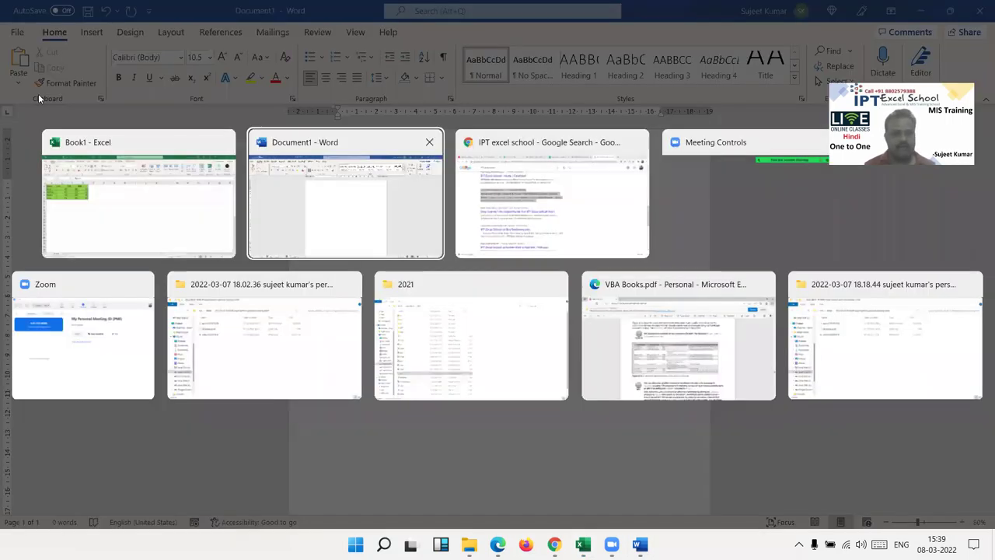
- Try a Paste Special HTML Format paste, undo it, then paste as Unformatted Text
key("alt+h")
key("v")
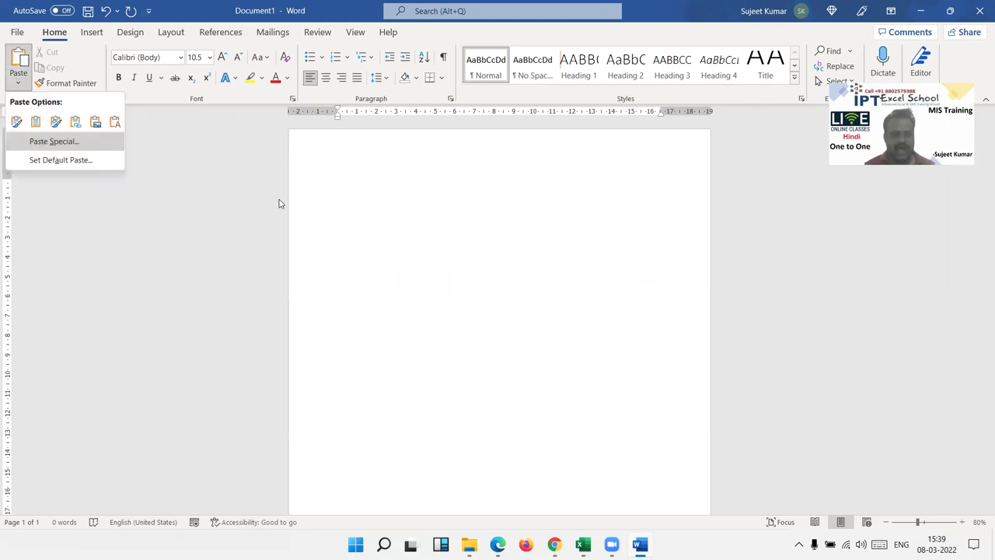
key("s")
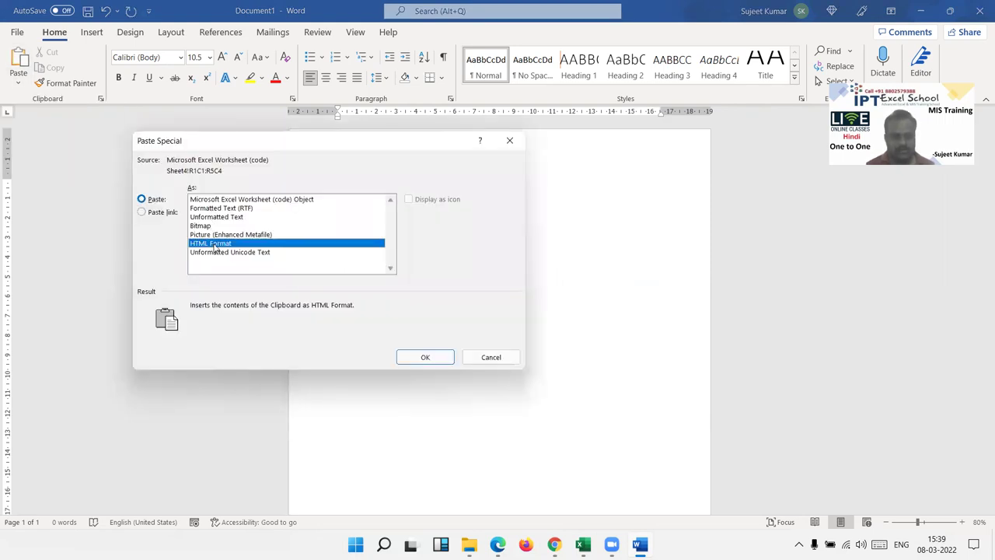
left_click(444, 355)
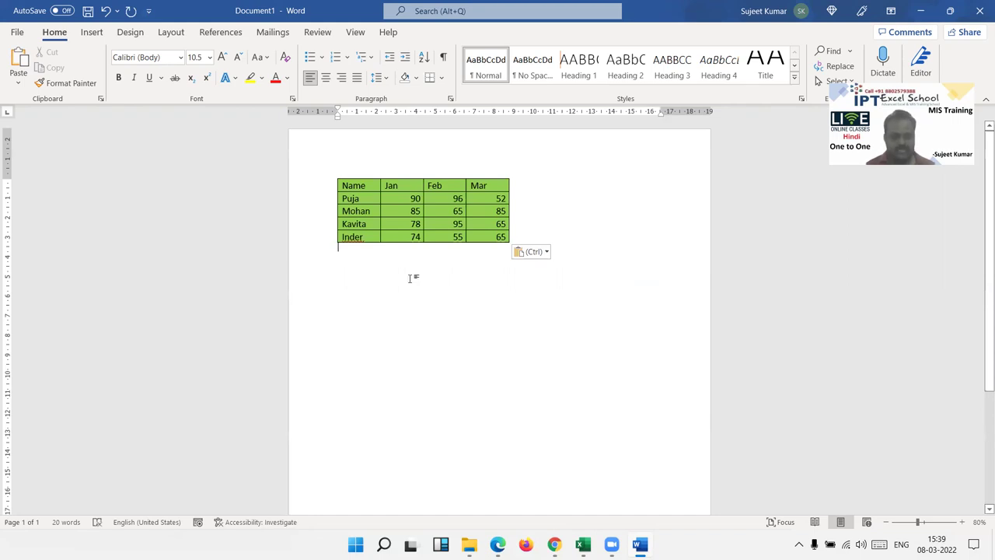
key("ctrl+z")
key("alt+h")
key("v")
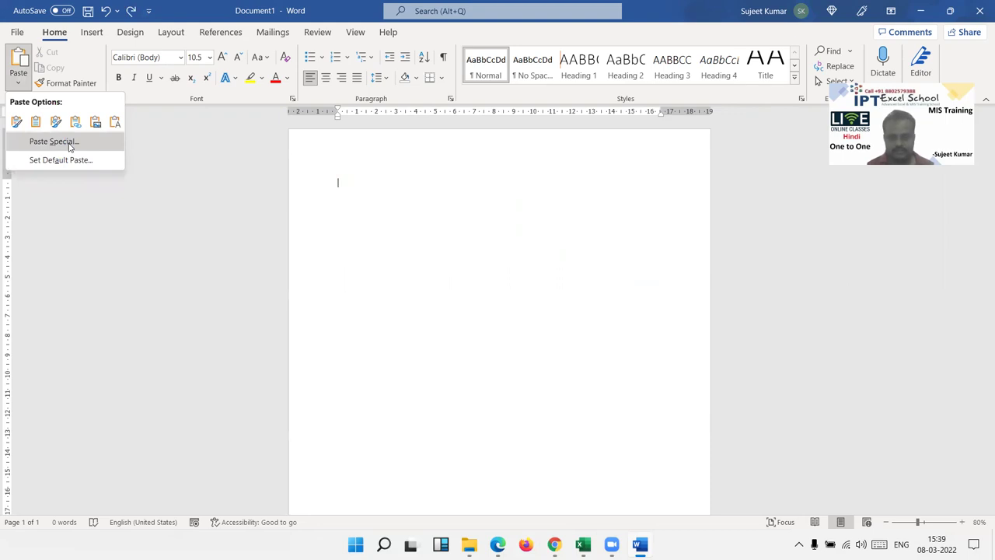
key("Return")
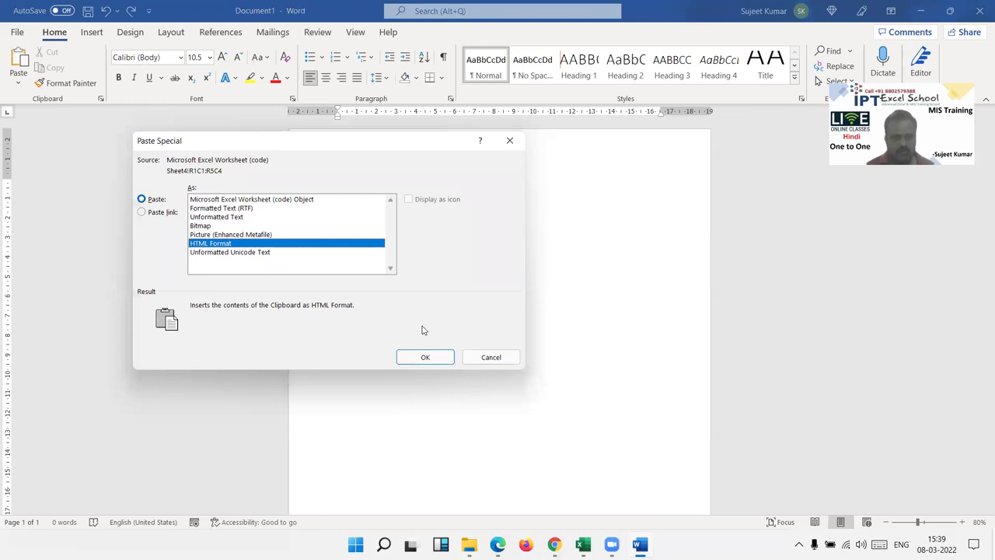
key("Up")
key("Up")
key("Up")
key("Return")
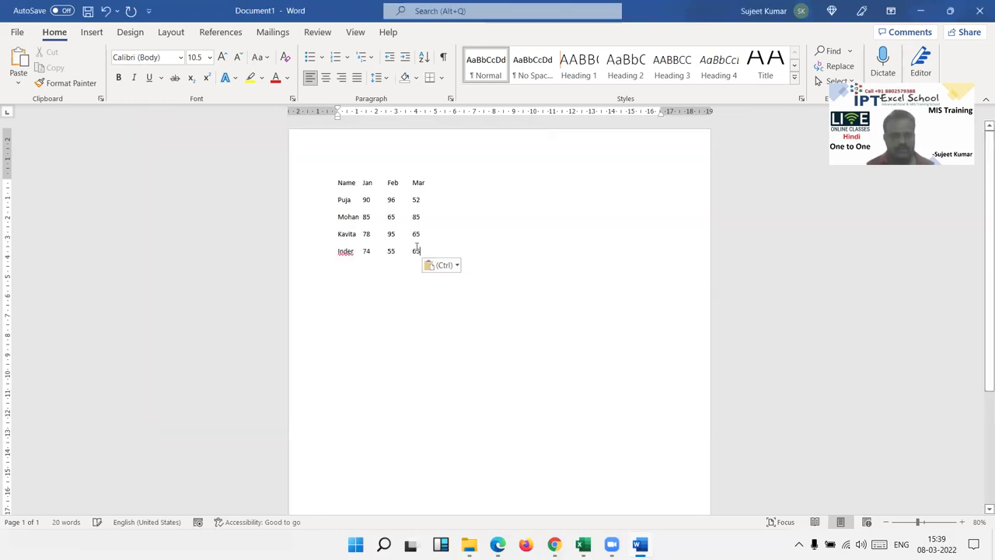
key("ctrl+a")
left_click(12, 86)
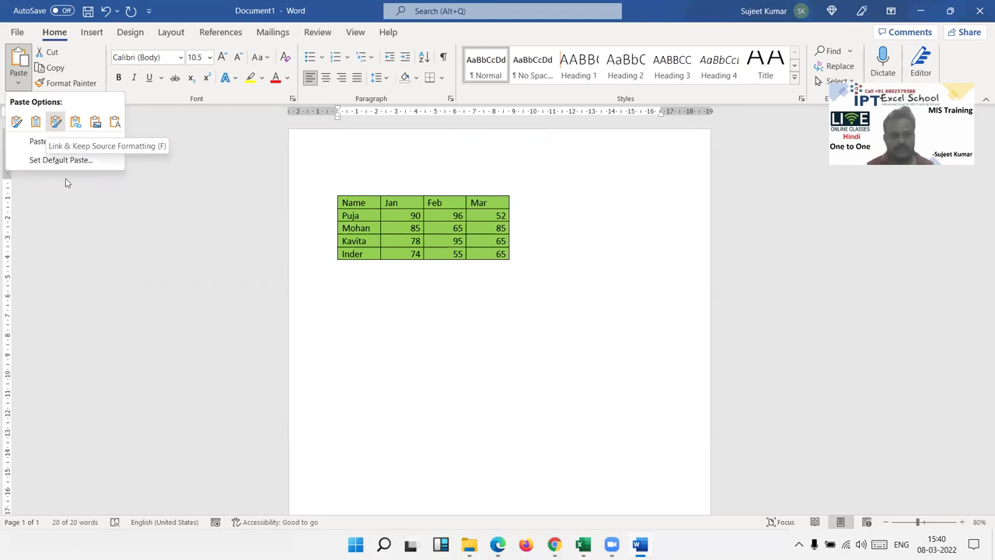
left_click(416, 284)
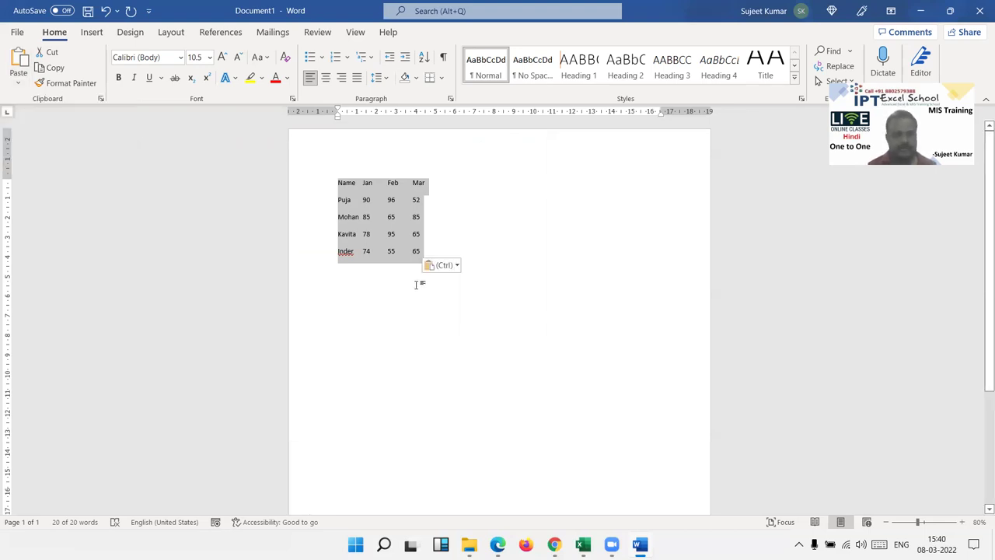
- Replace the score text with =rand() sample paragraphs, zoom in, and select 'prove your'
key("ctrl+z")
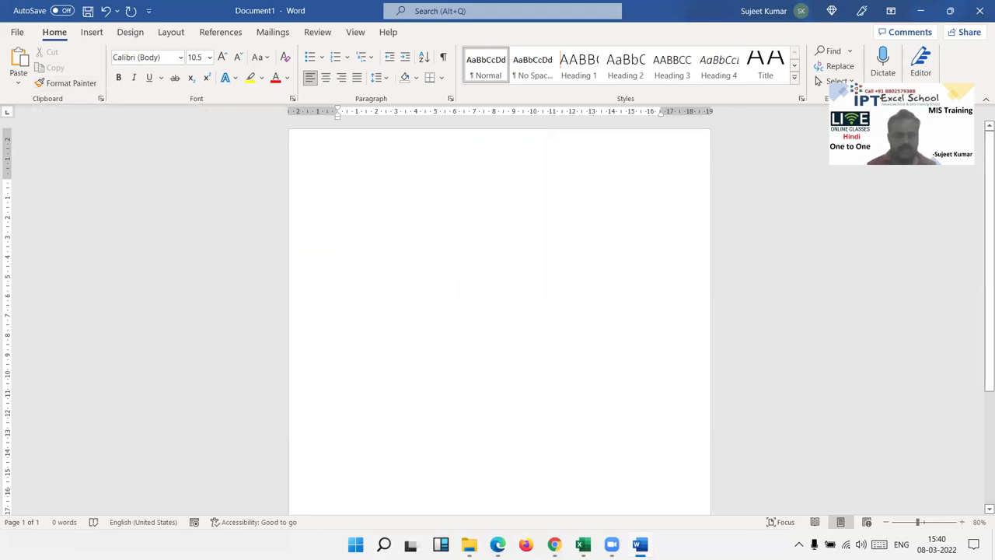
type("=rand")
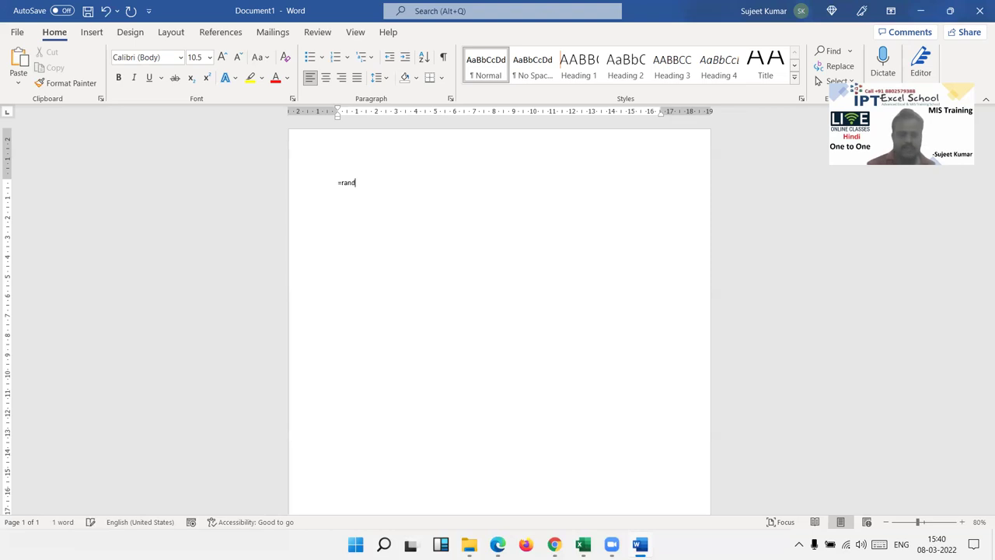
type("()")
key("Return")
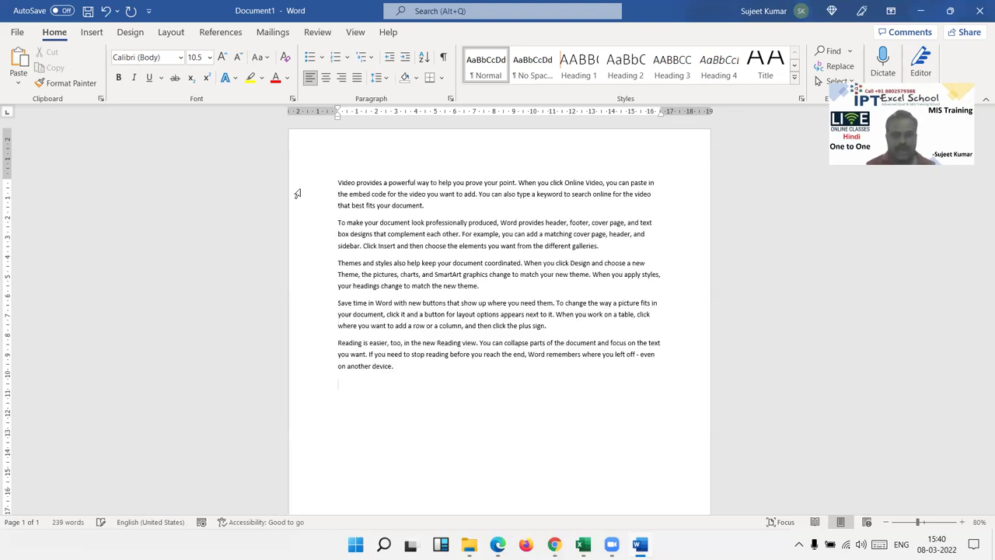
scroll(420, 243, "up", 2, "ctrl")
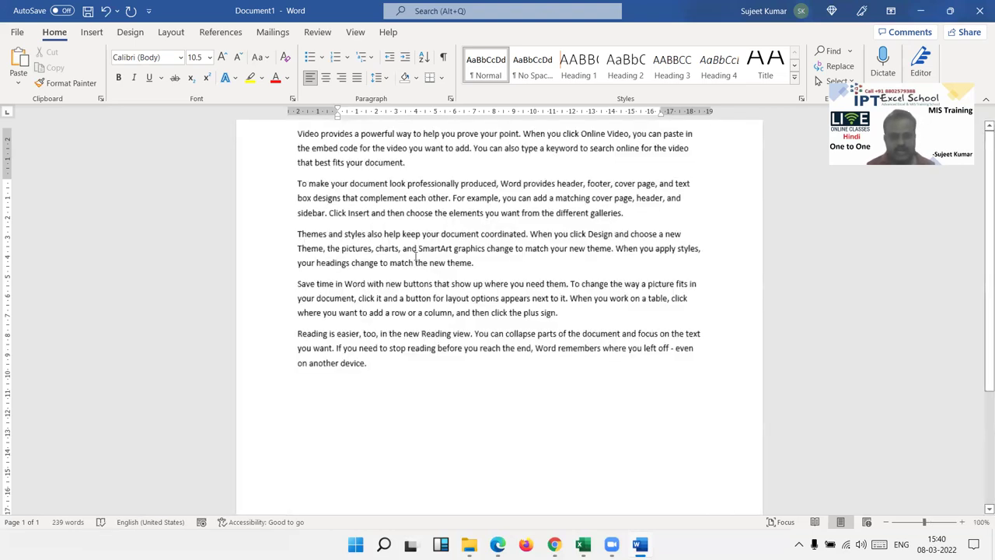
scroll(414, 256, "up", 3, "ctrl")
scroll(421, 231, "up", 1, "ctrl")
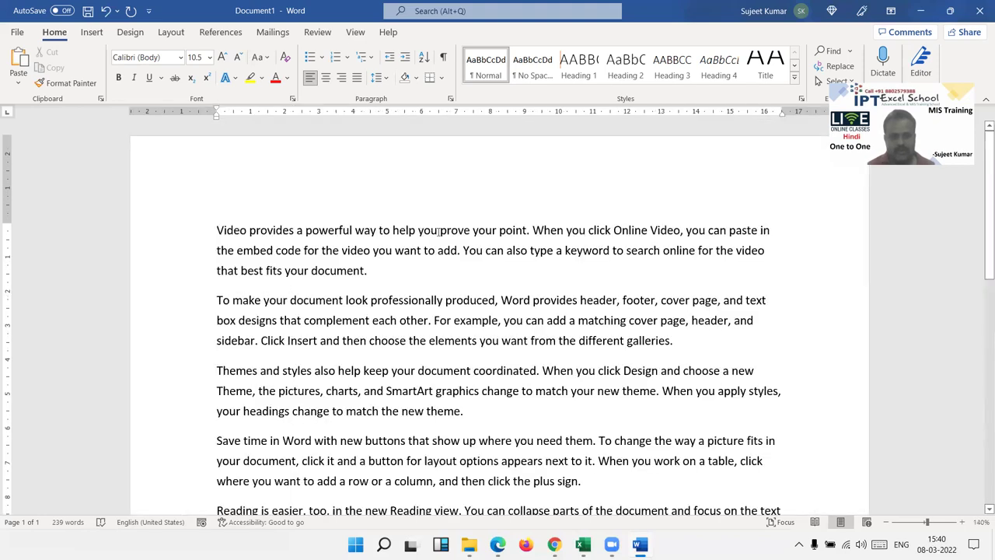
left_click_drag(460, 230, 512, 229)
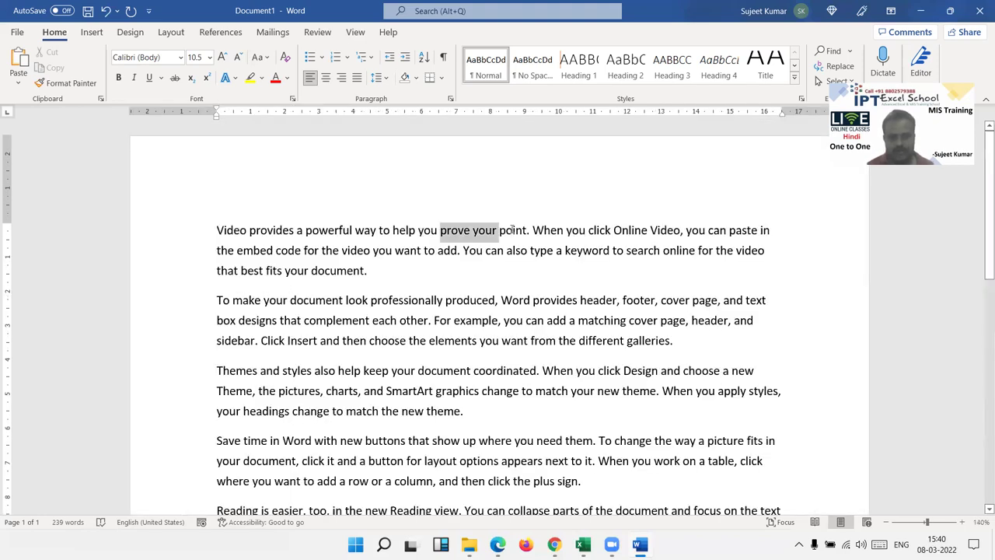
- Select 'prove your point' and give it the gold text effect
key("ctrl+shift+Right")
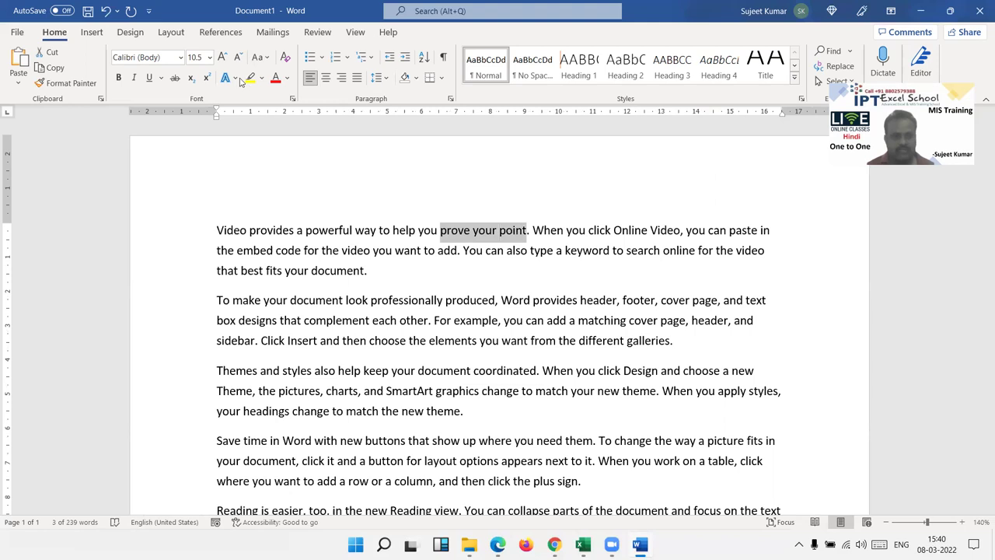
left_click(234, 77)
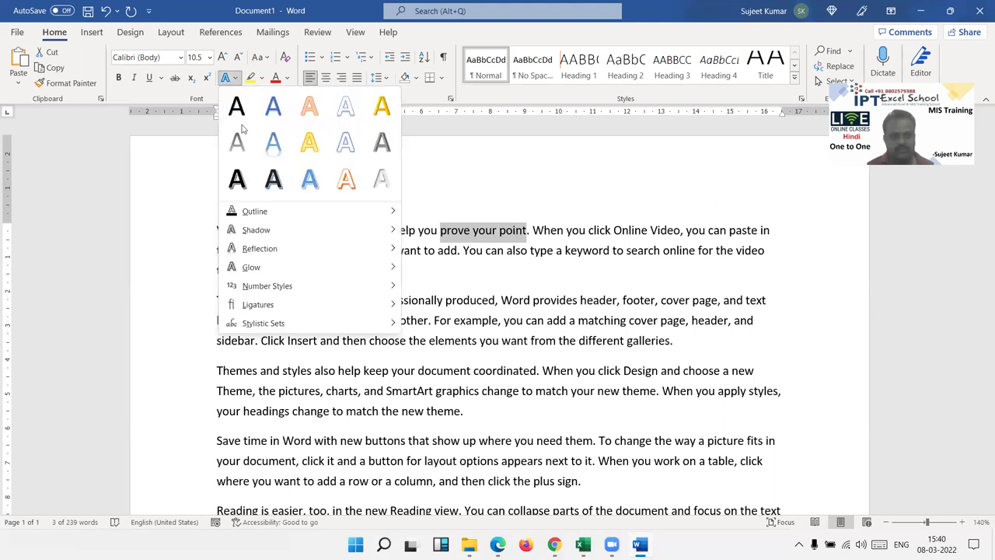
left_click(309, 142)
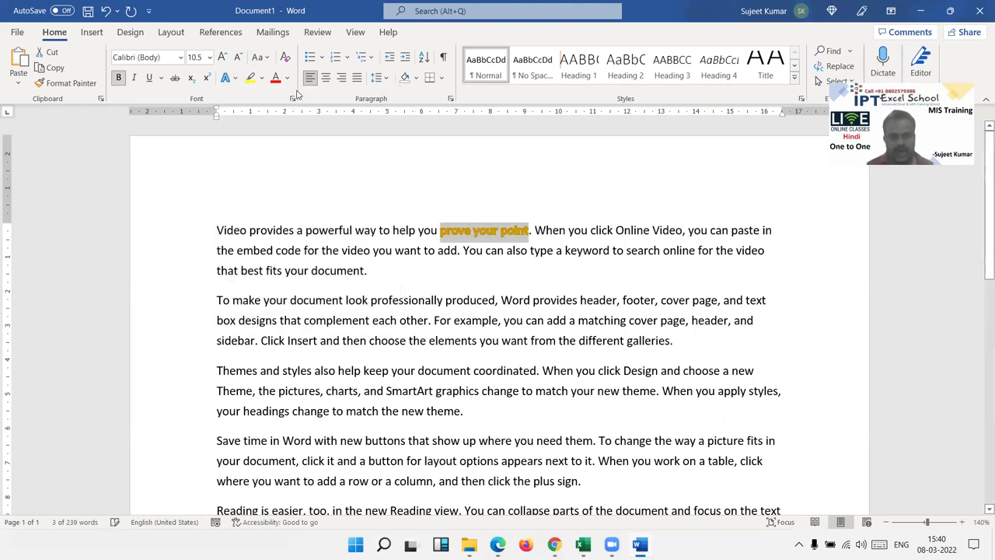
key("alt+h")
key("f")
key("c")
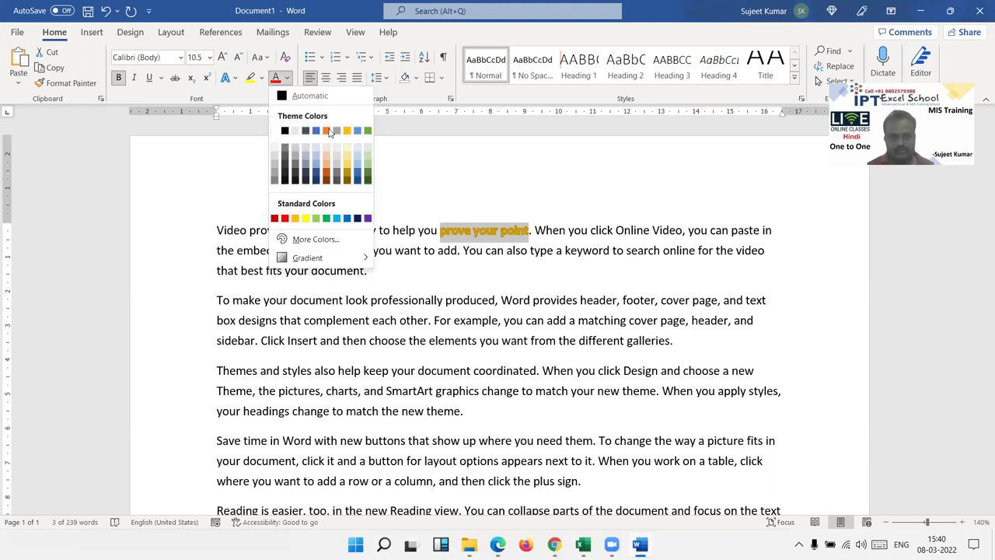
left_click(327, 130)
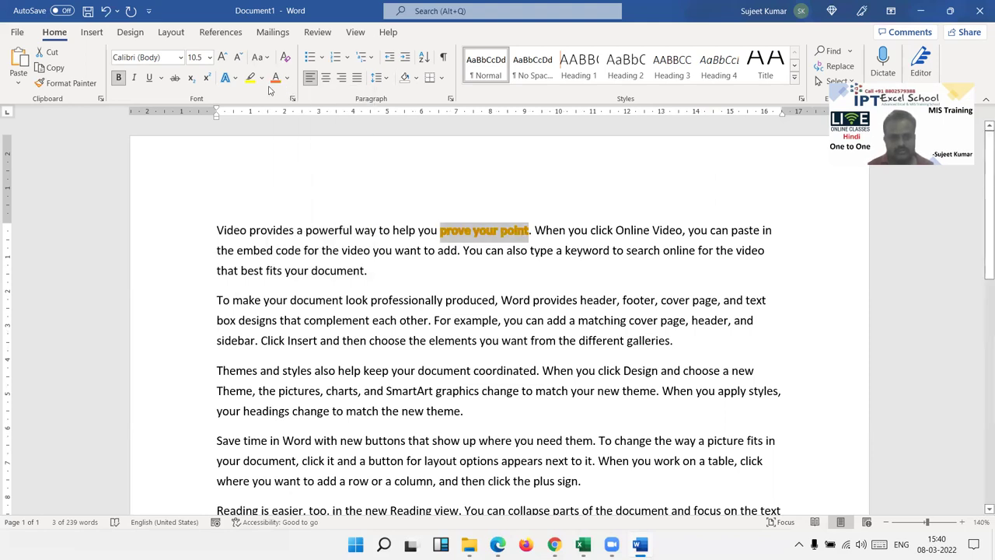
- Clear all formatting from 'prove your point' and apply a yellow text highlight
left_click(285, 59)
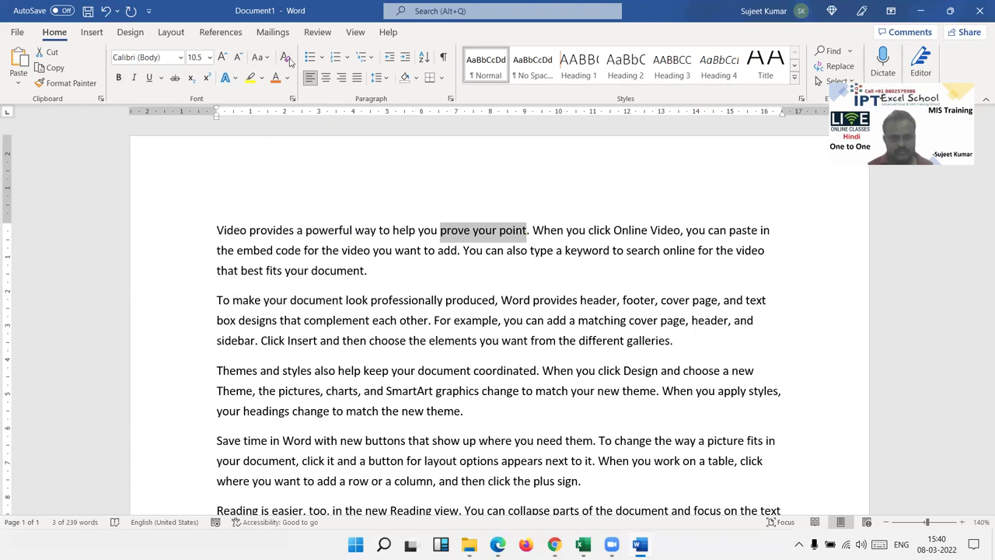
left_click(234, 78)
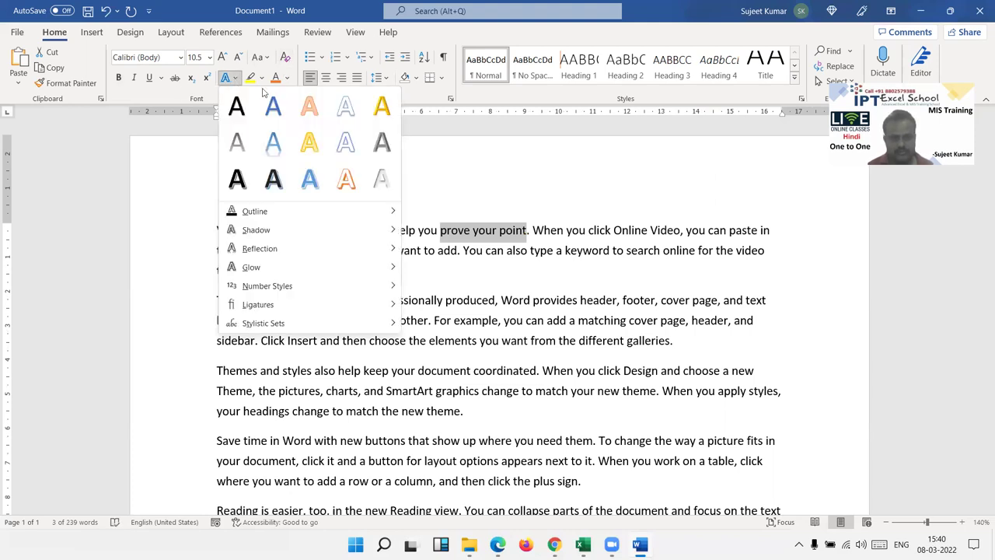
left_click(251, 78)
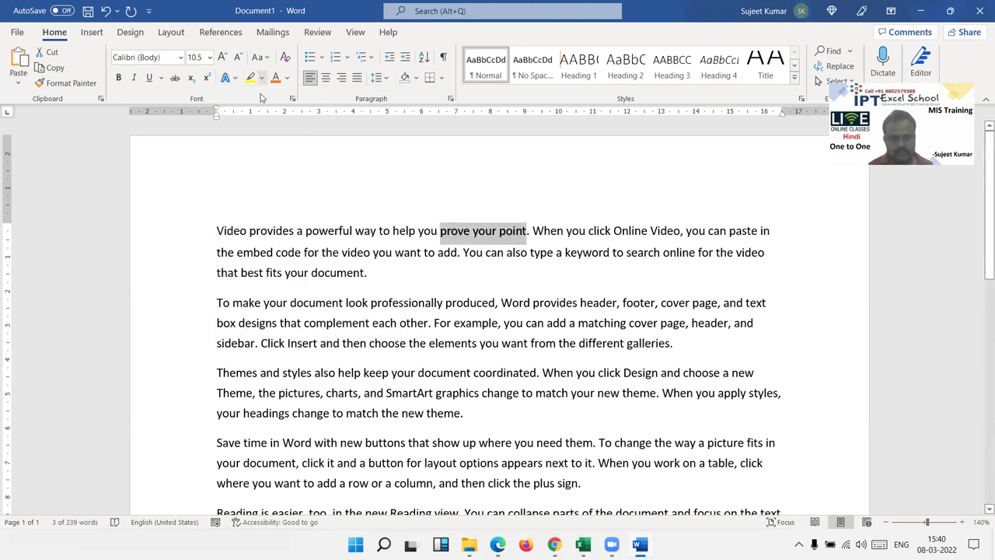
left_click(262, 79)
left_click(361, 280)
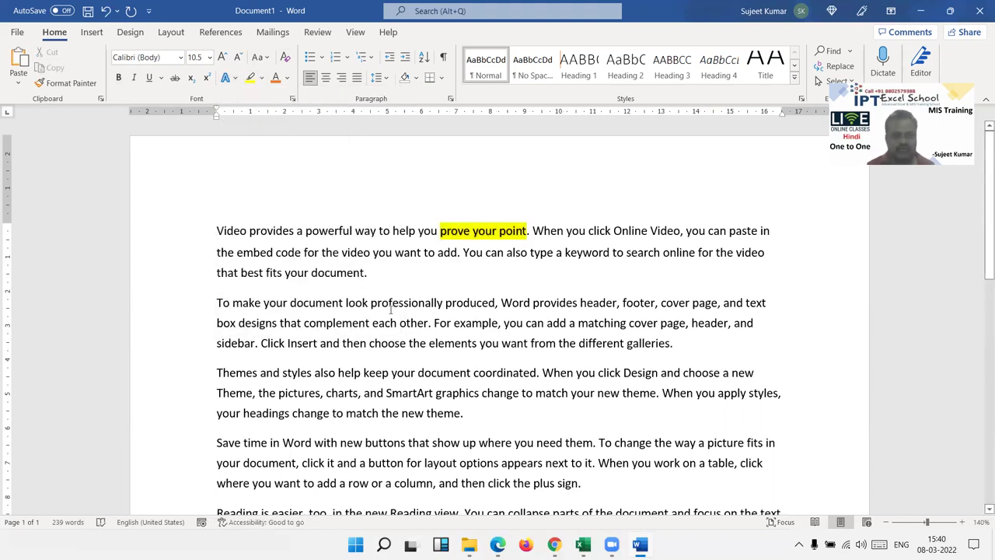
- Try selecting 'look professionally produced', then reselect the highlighted 'prove your point'
left_click_drag(346, 302, 467, 309)
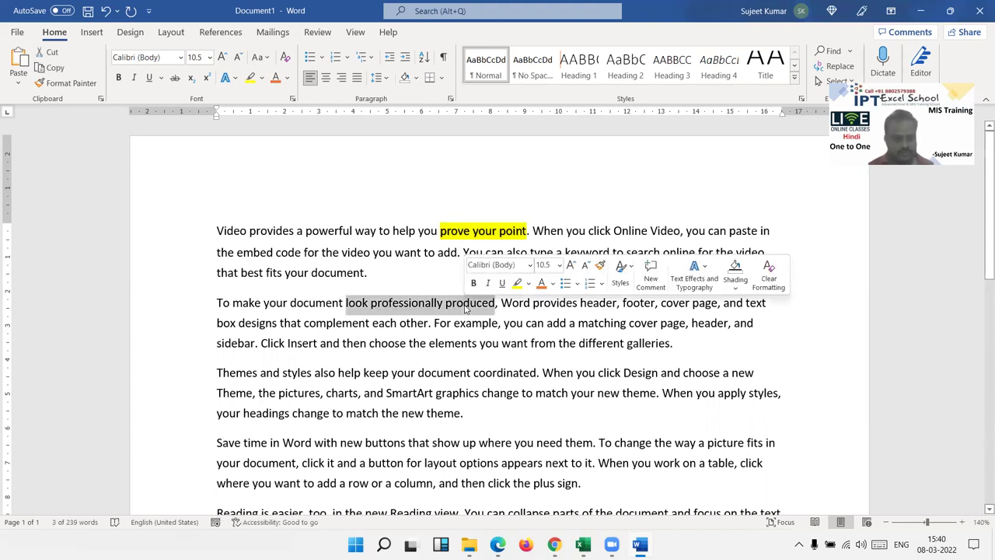
left_click(347, 303)
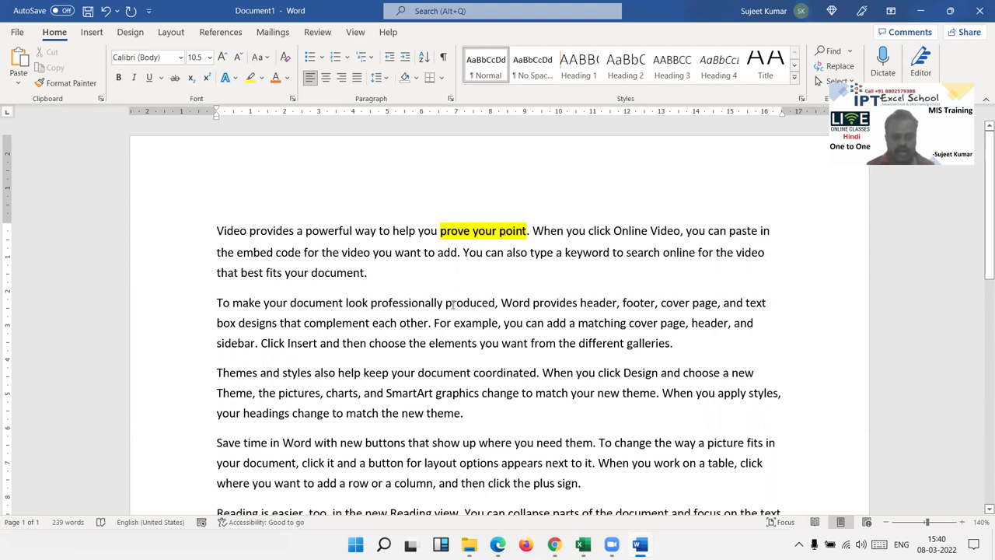
left_click(495, 303, "shift")
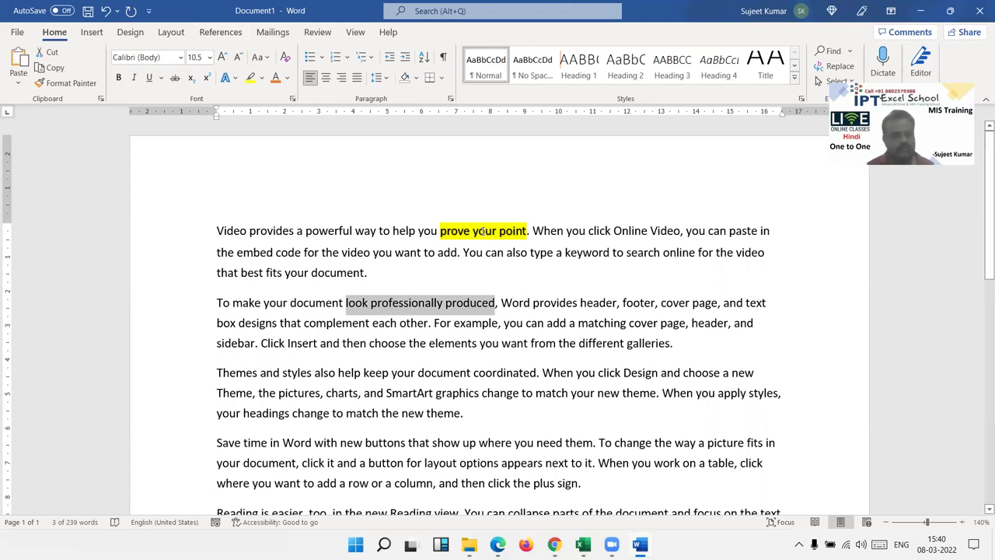
left_click(443, 253)
left_click_drag(440, 231, 526, 231)
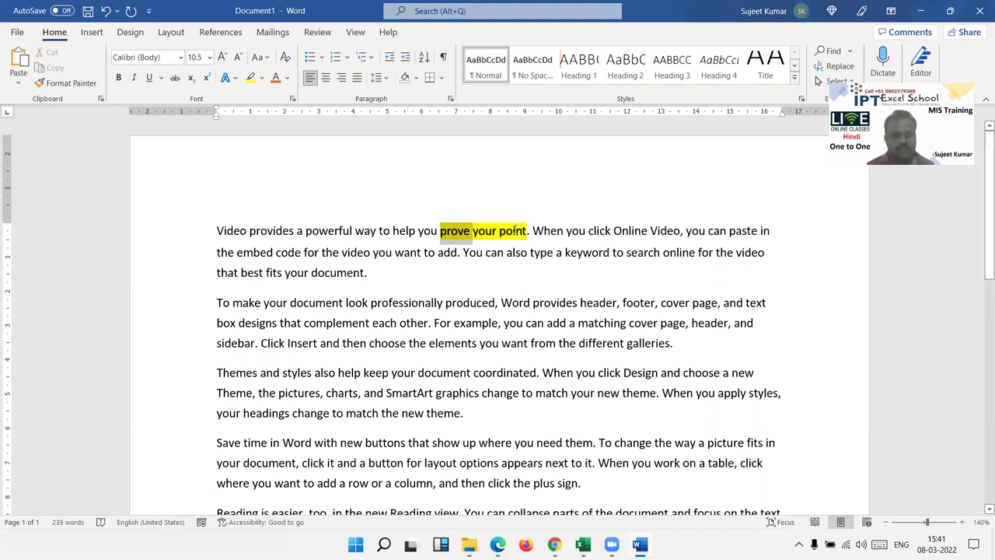
- Copy the yellow highlight onto 'look professionally produced' with Format Painter
left_click(68, 86)
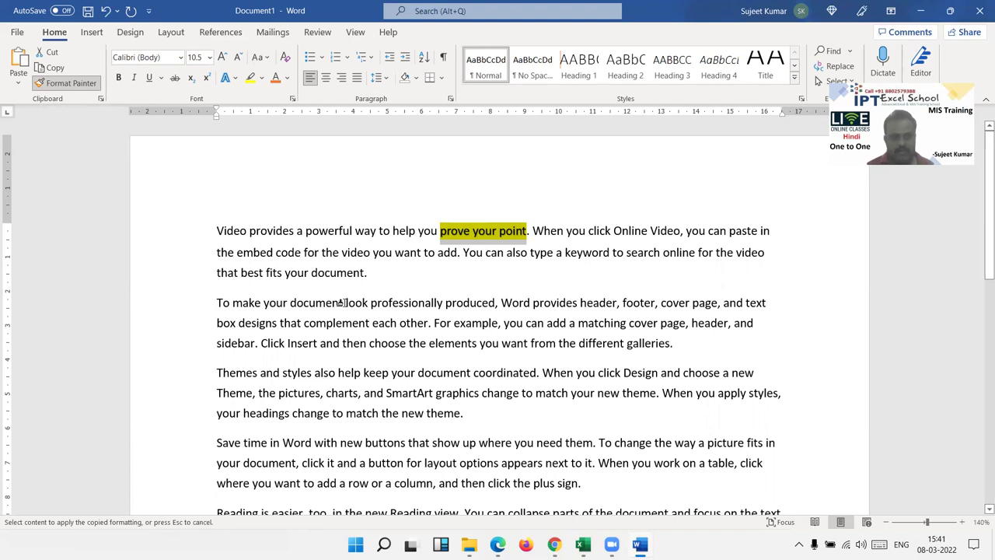
left_click(346, 303)
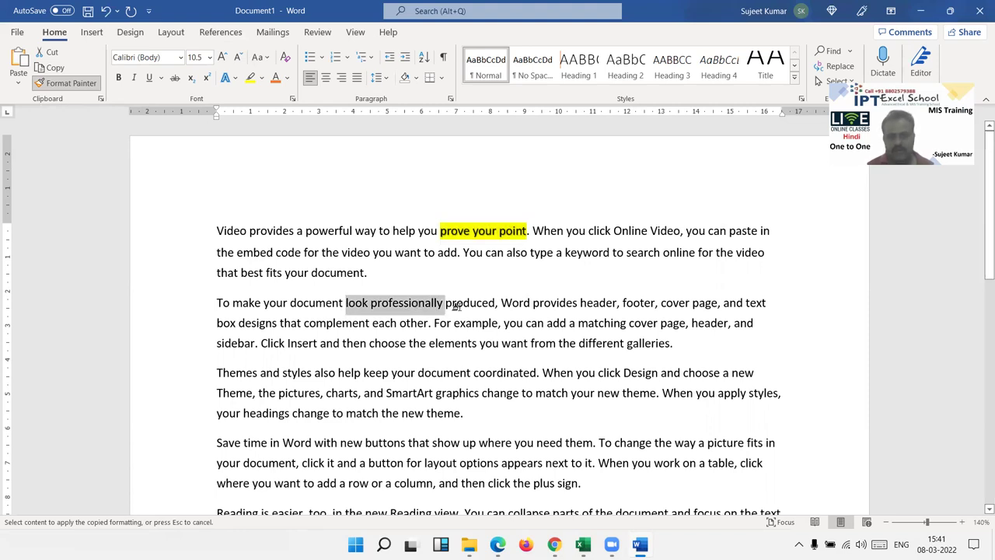
left_click_drag(418, 305, 464, 308)
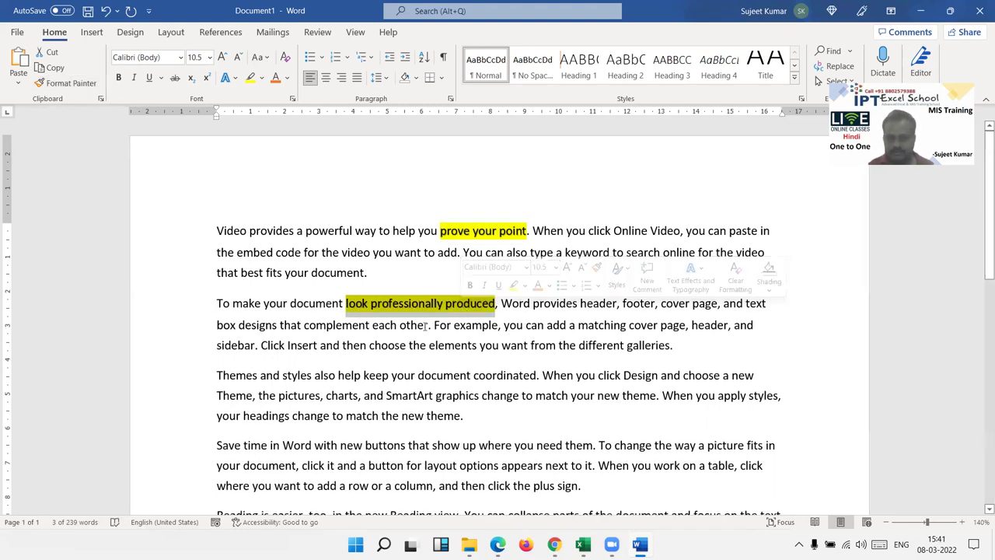
left_click(425, 325)
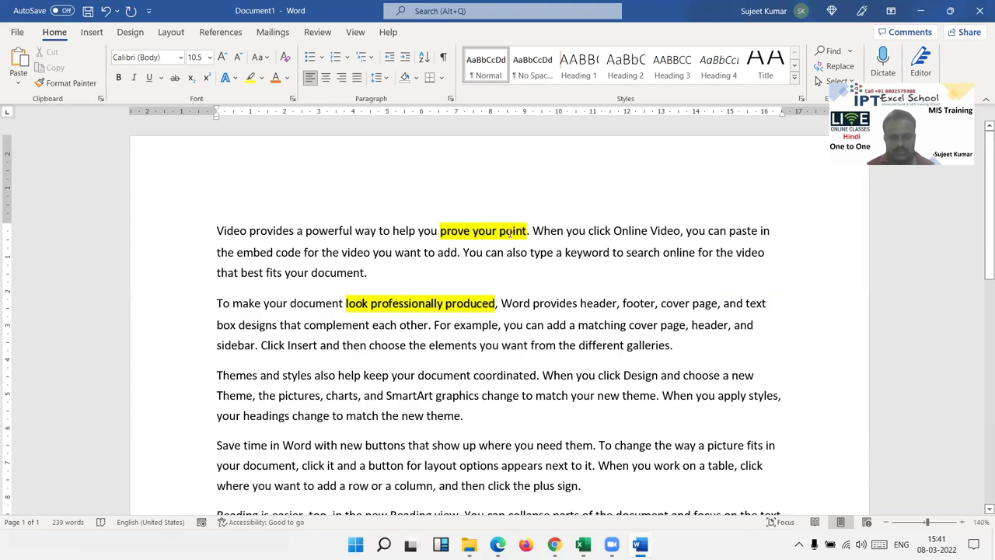
- Paint the highlight onto 'sidebar', 'and then', 'you want from', 'change to match', 'you need them'
left_click_drag(440, 231, 527, 230)
left_click(84, 90)
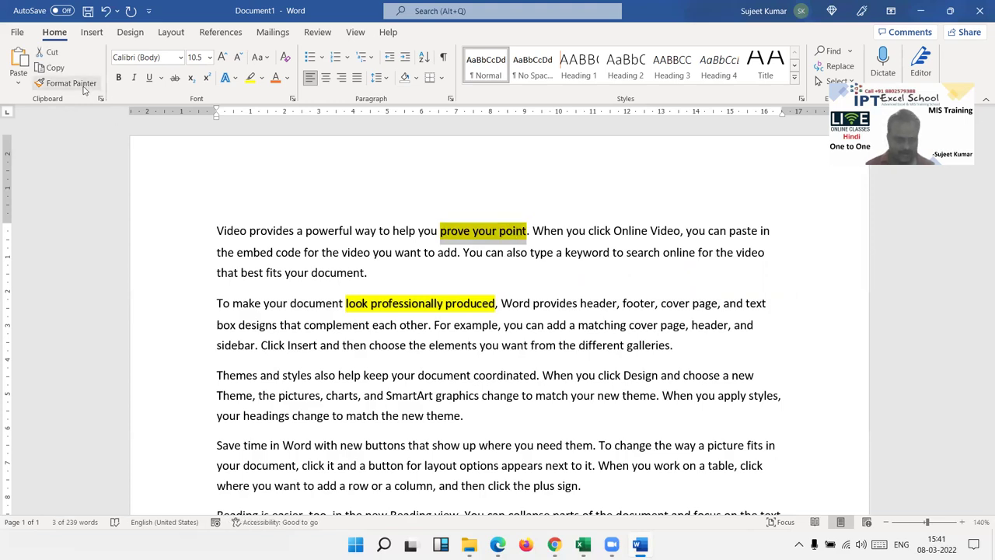
left_click(85, 90)
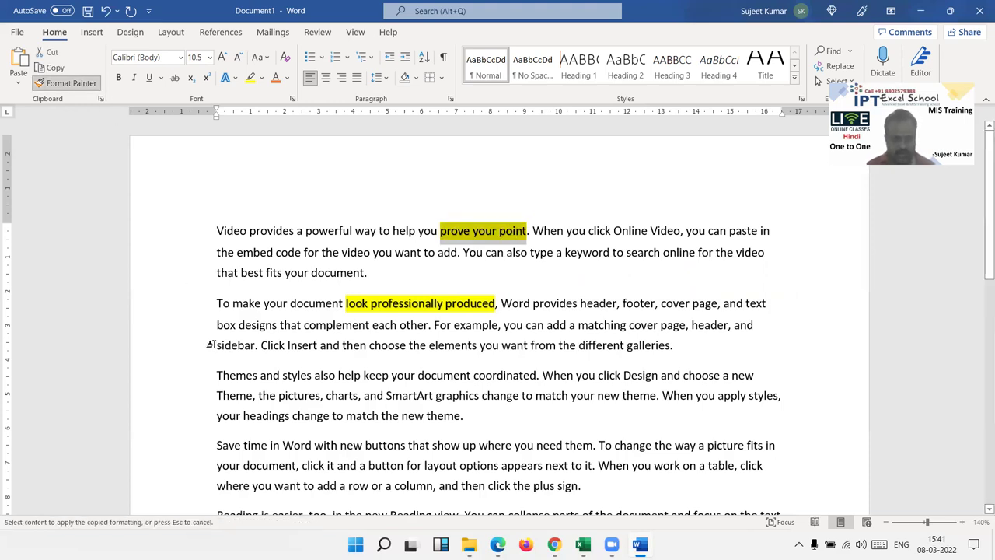
left_click_drag(218, 345, 367, 349)
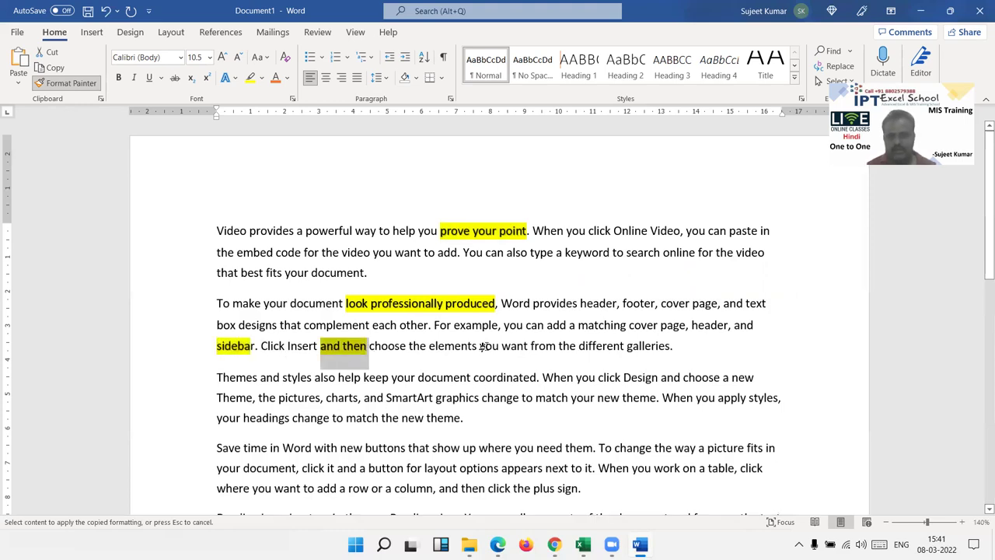
left_click_drag(481, 349, 556, 349)
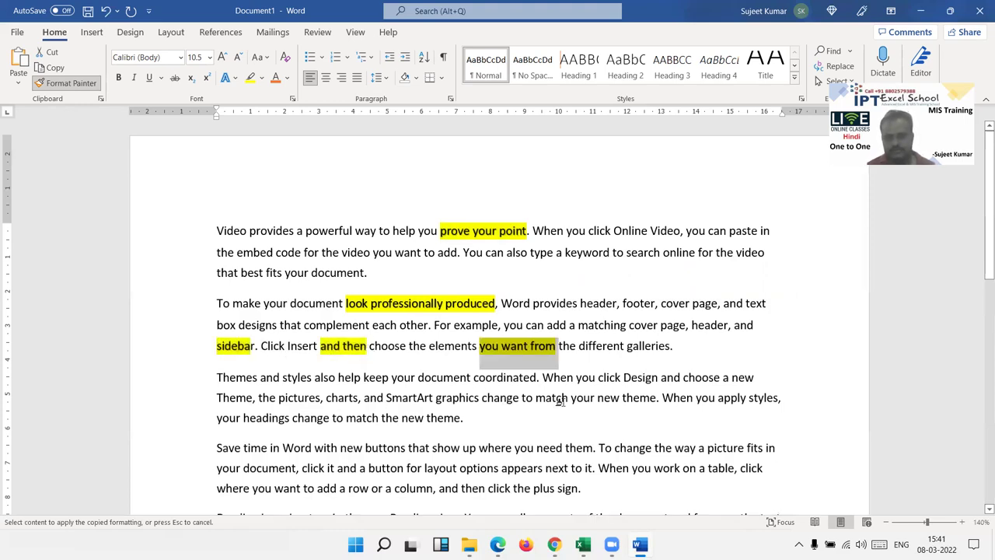
mouse_move(294, 420)
left_mouse_down()
mouse_move(346, 423)
mouse_move(390, 457)
left_mouse_up()
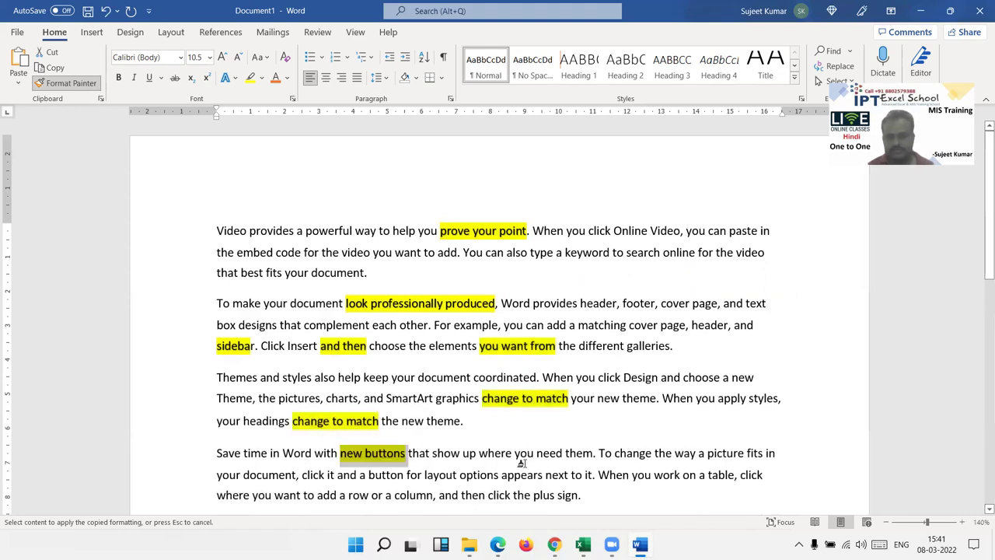
left_click_drag(514, 453, 592, 453)
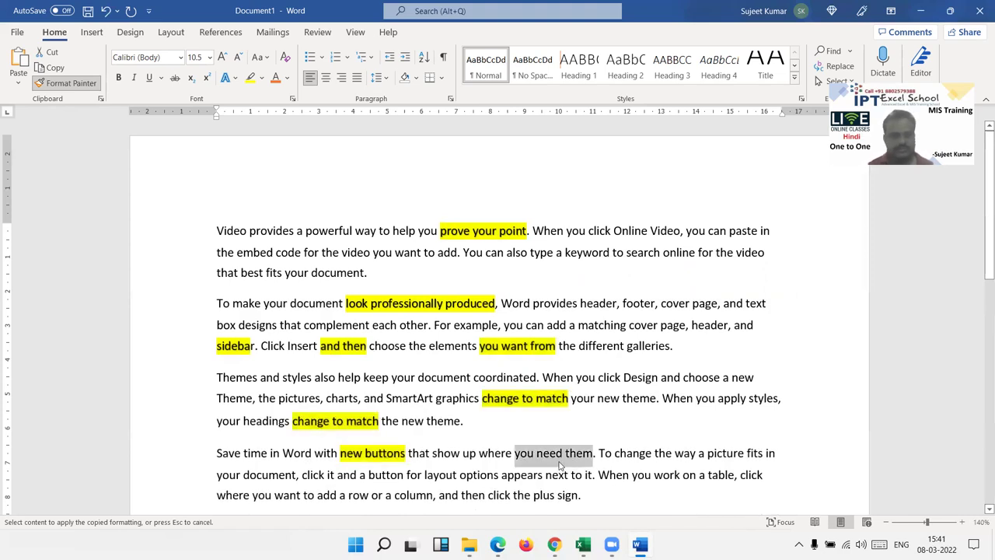
left_click(66, 88)
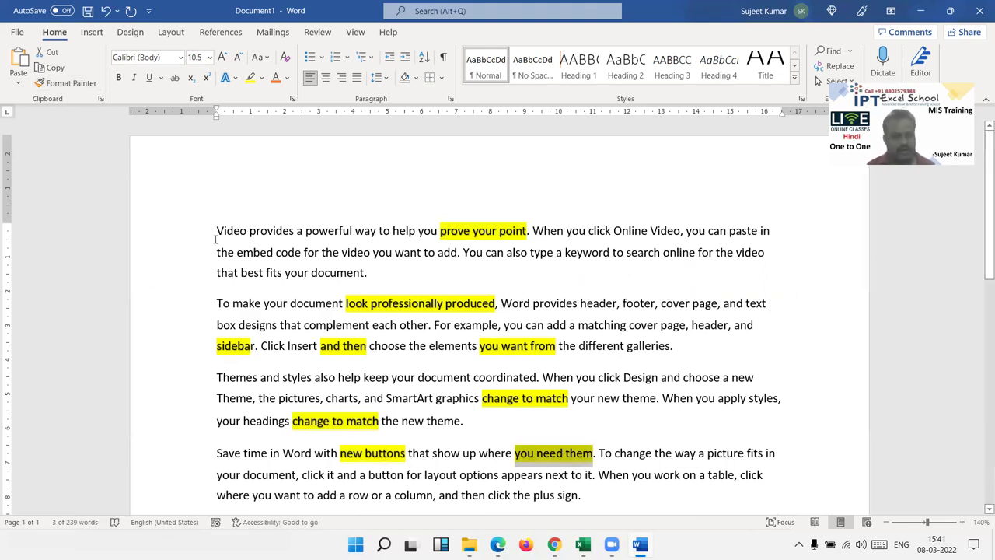
triple_click(266, 277)
scroll(508, 430, "down", 10)
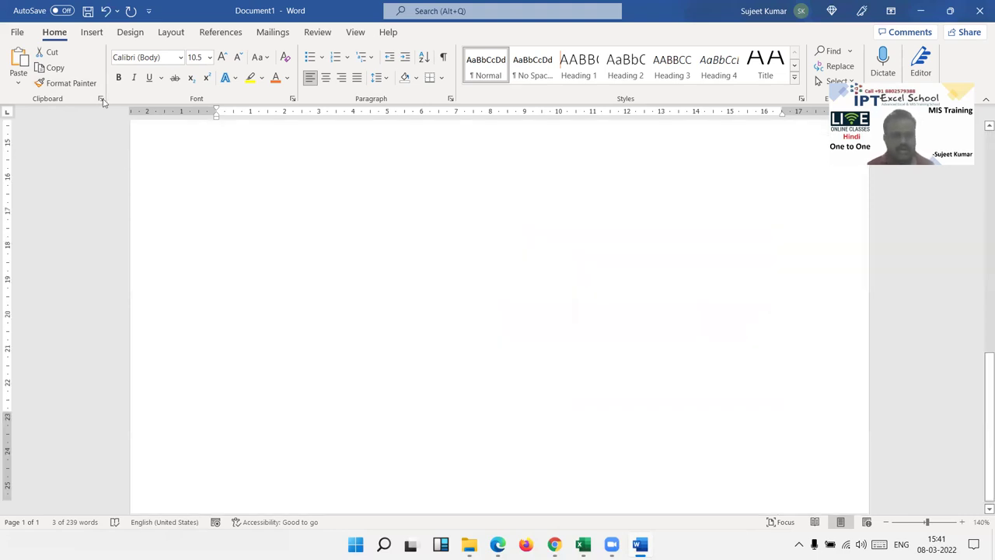
- Empty the document and paste the top Google result's address and title into it
key("ctrl+a")
key("Delete")
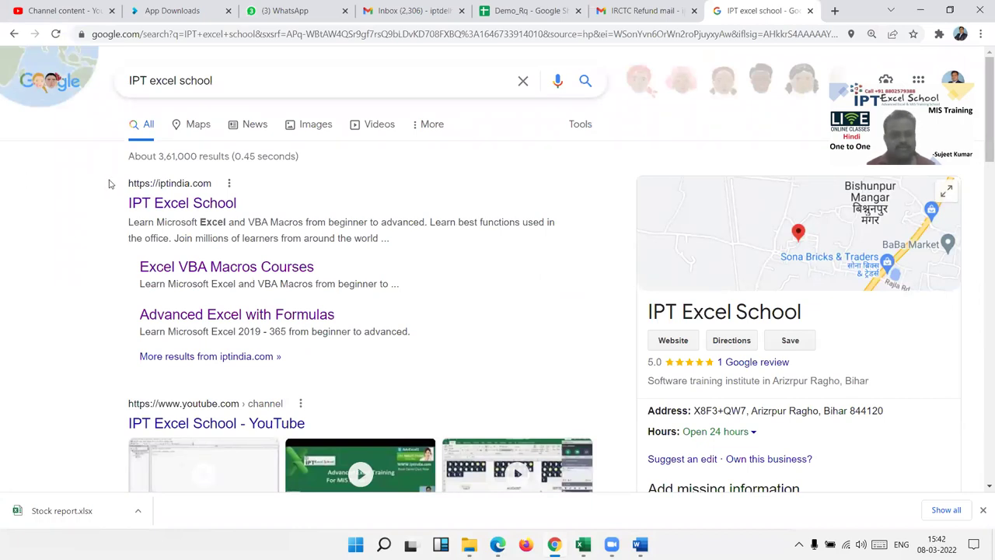
triple_click(176, 185)
key("Left")
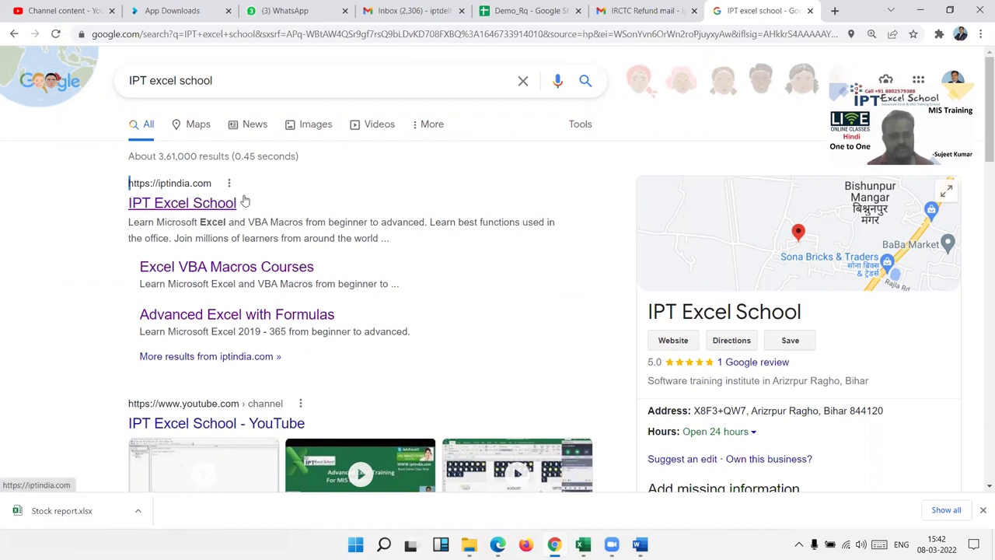
left_click(318, 212, "shift")
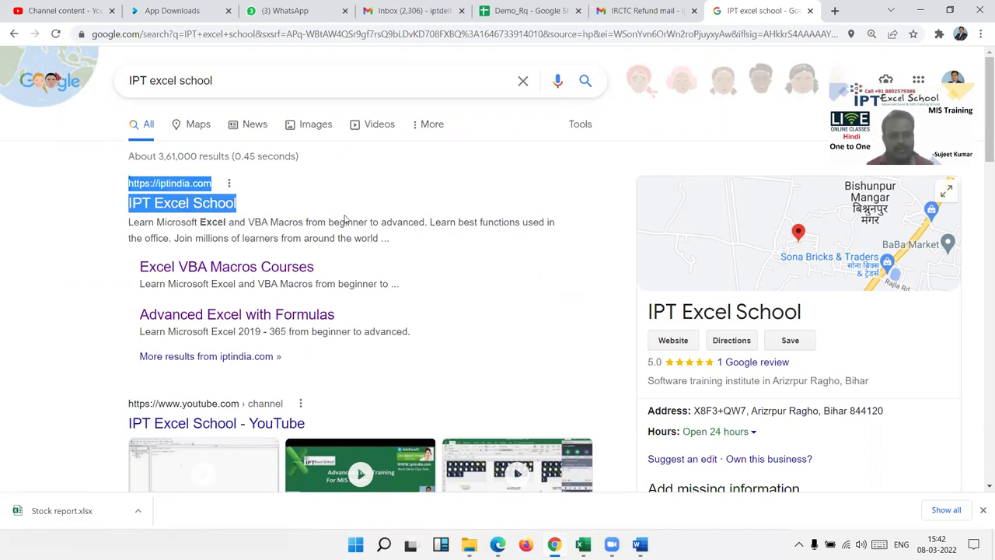
key("alt+Tab")
type("IPT Excel School https://iptindia.com")
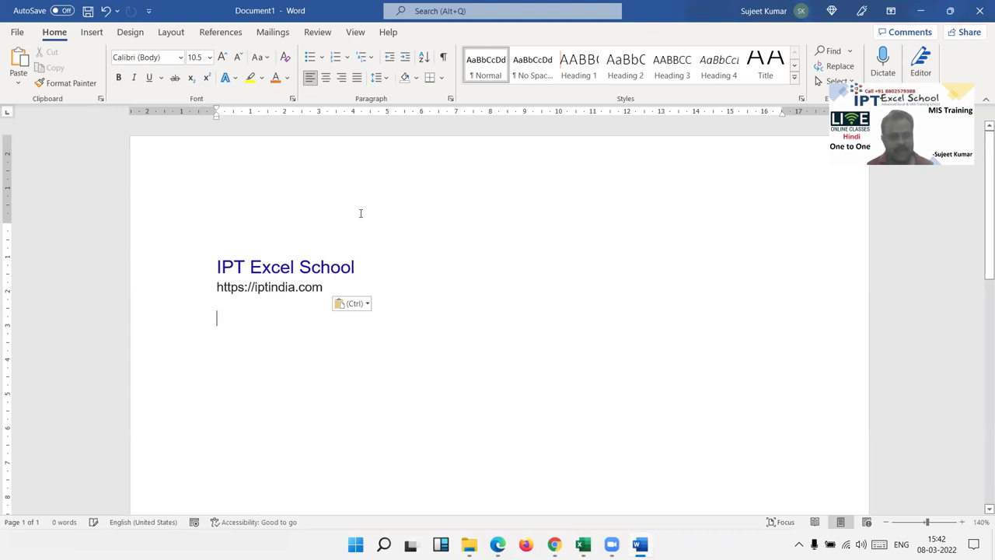
- Paste the YouTube channel result title from Google into the document
key("alt+Tab")
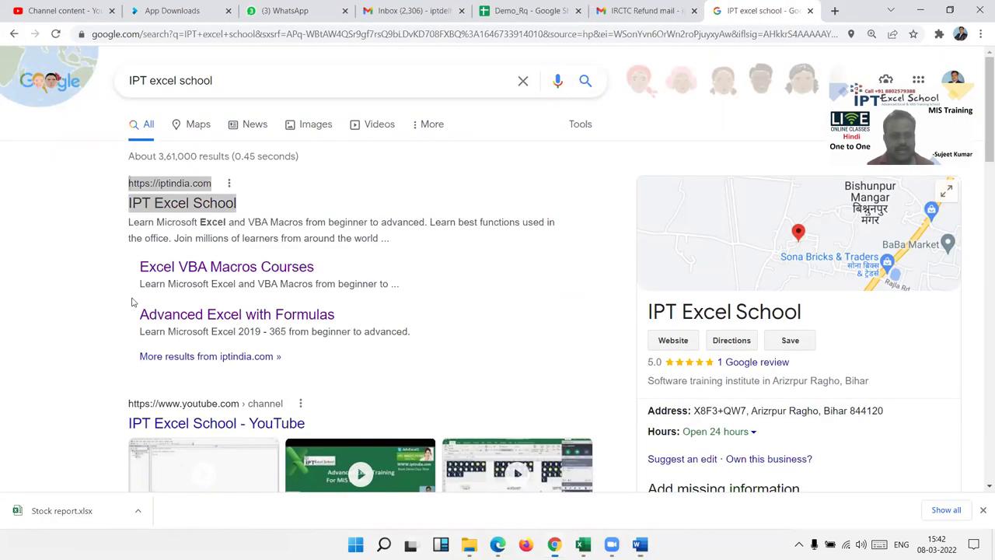
scroll(114, 191, "down", 1)
scroll(240, 195, "down", 2)
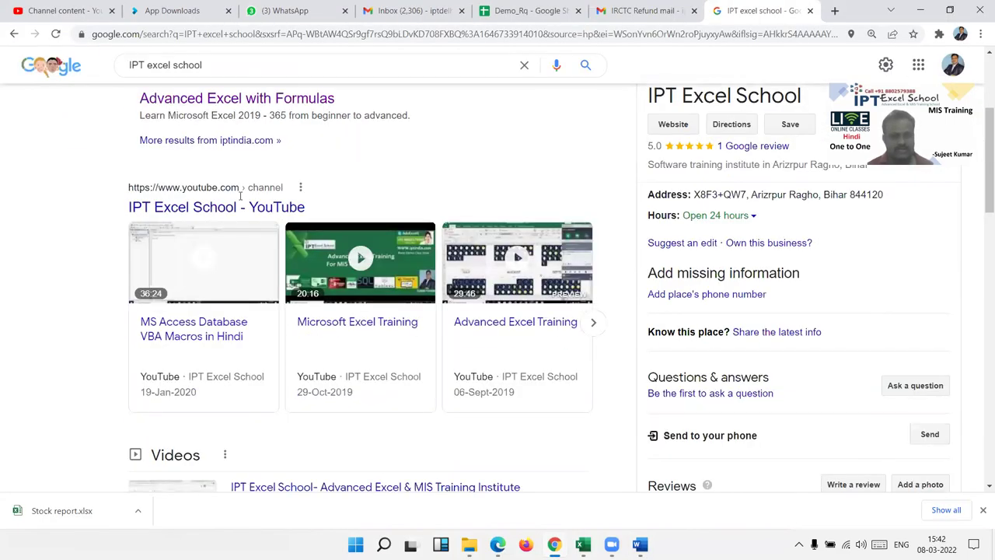
left_click_drag(290, 197, 327, 203)
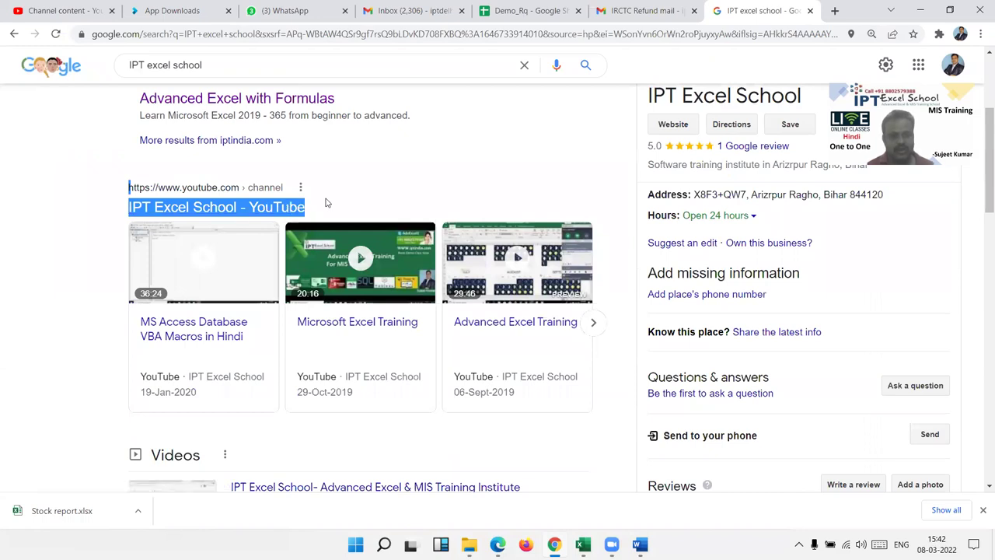
key("alt+Tab")
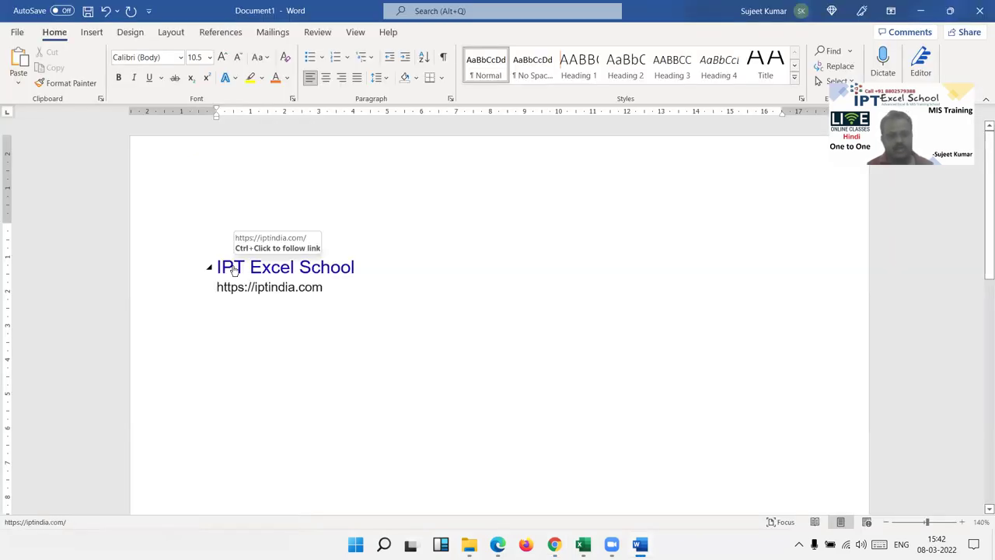
type("IPT Excel School - YouTube")
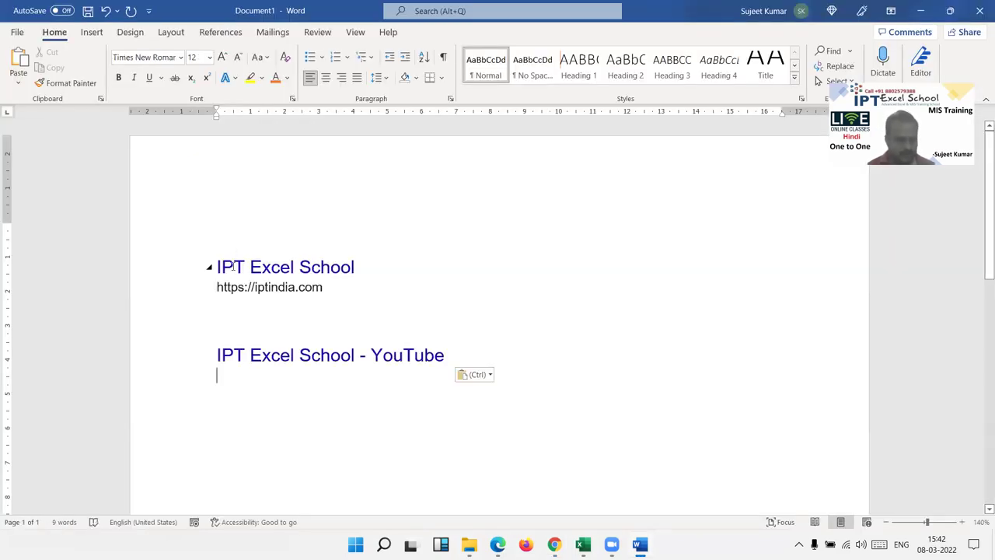
- Delete all document text, clear the Office clipboard, and switch to Chrome
key("ctrl+a")
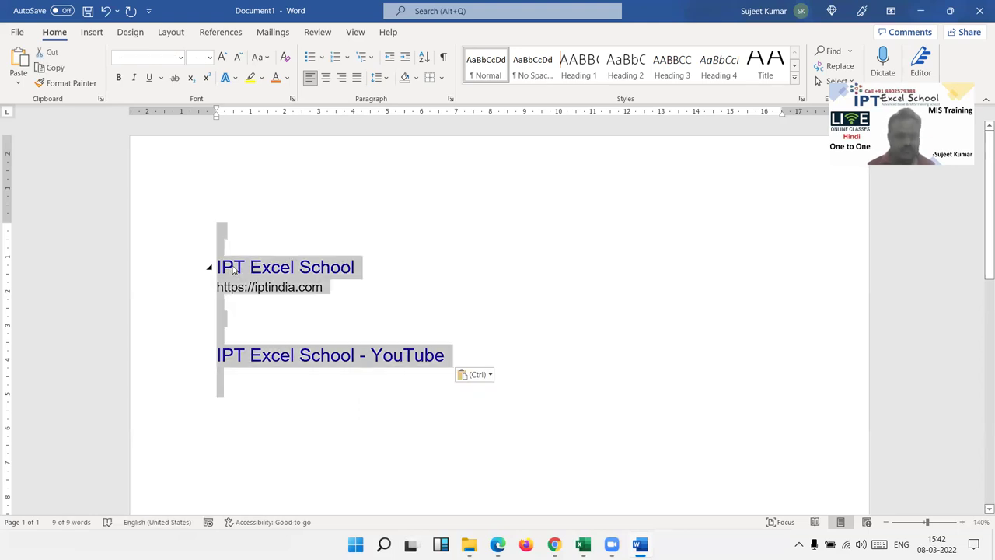
key("Delete")
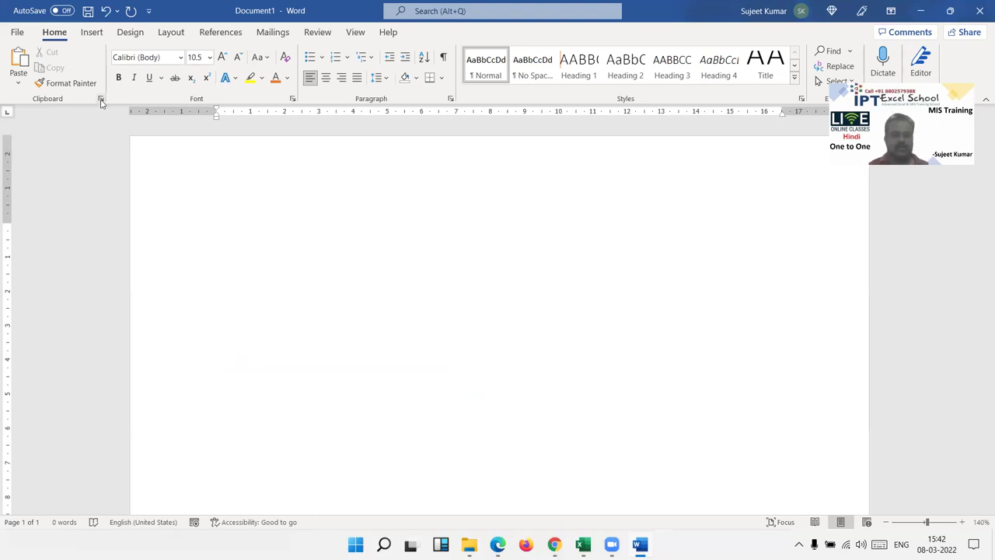
left_click(100, 99)
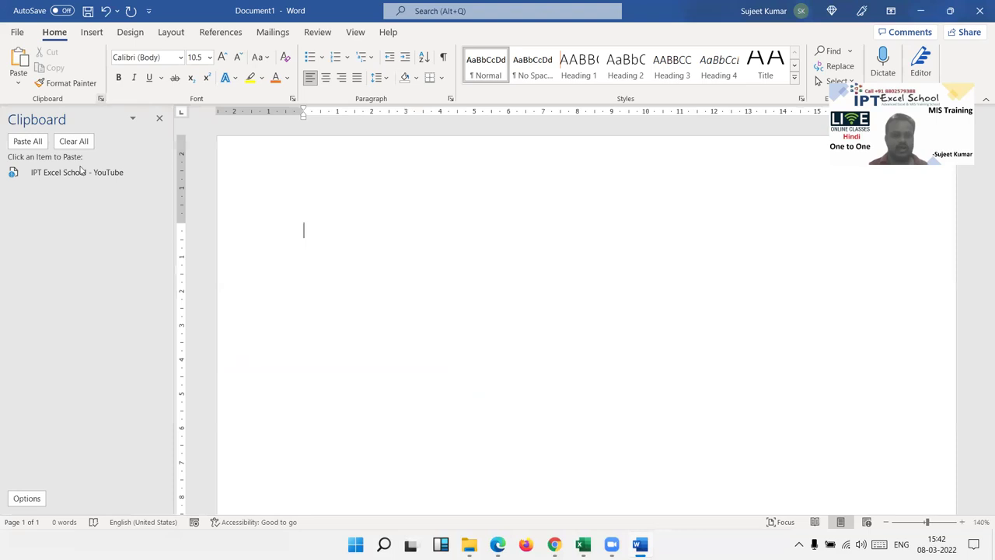
left_click(74, 140)
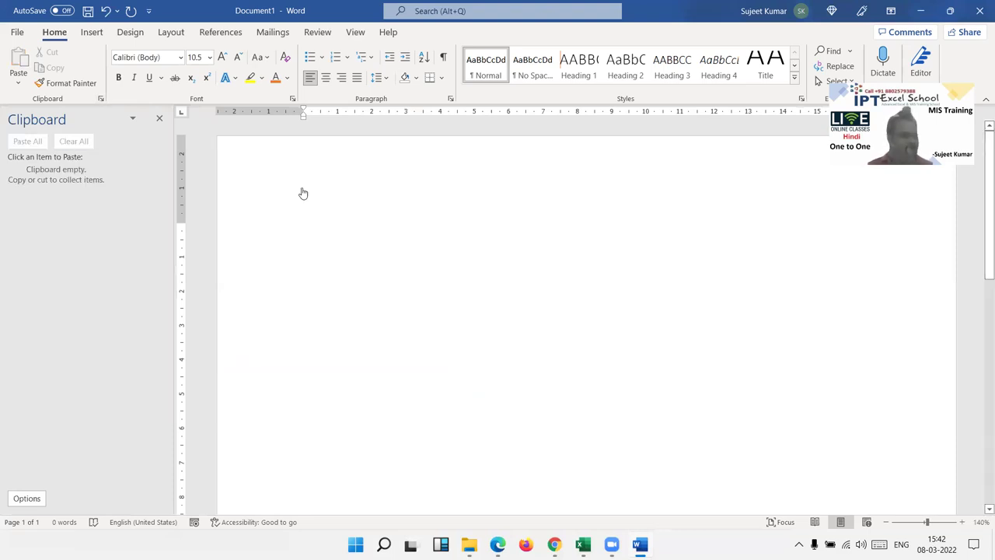
key("alt+Tab")
- Copy the IPT Excel School, YouTube, Facebook and indiamart result titles in Chrome
scroll(107, 210, "up", 3)
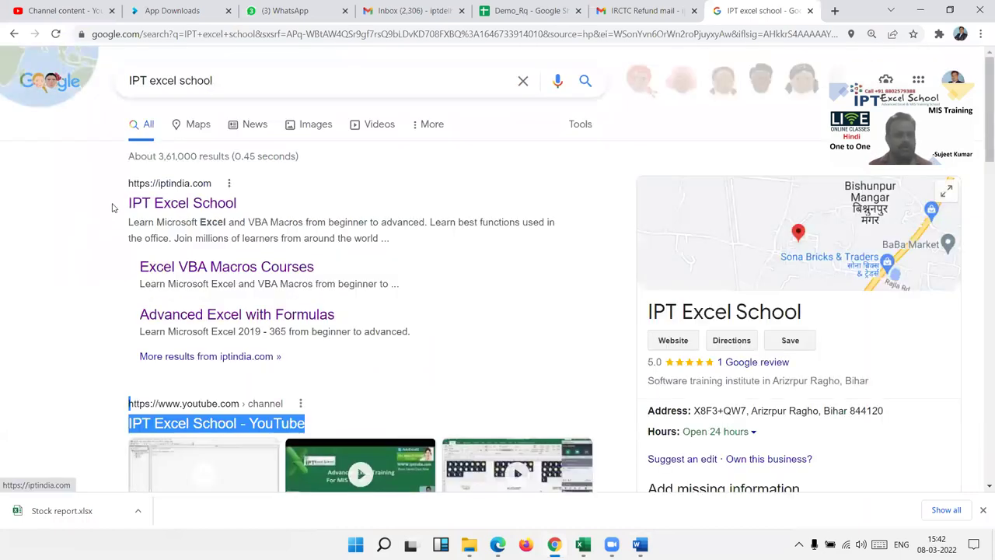
left_click_drag(168, 203, 128, 203)
left_click_drag(243, 203, 247, 210)
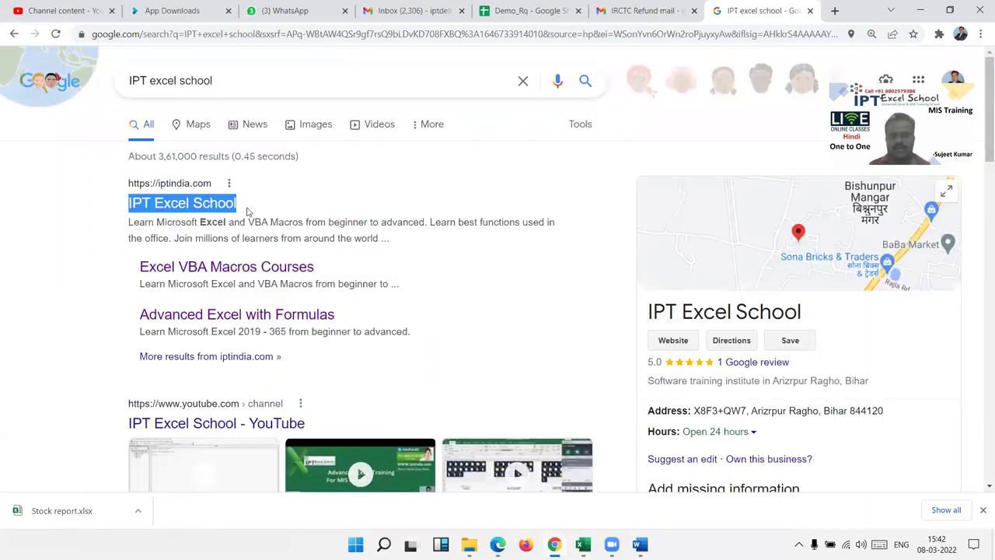
key("ctrl+c")
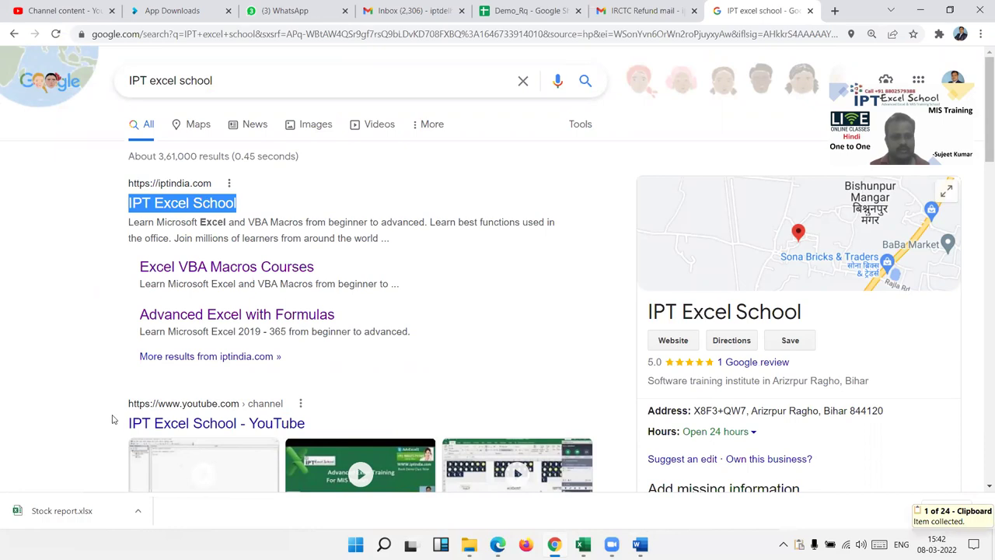
left_click_drag(115, 423, 315, 428)
key("ctrl+c")
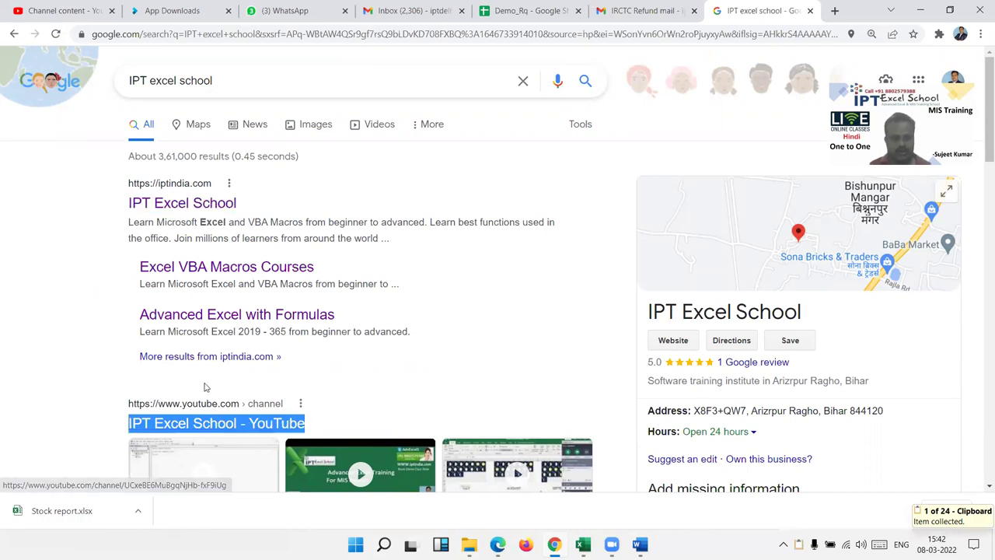
scroll(177, 360, "down", 5)
scroll(113, 324, "down", 3)
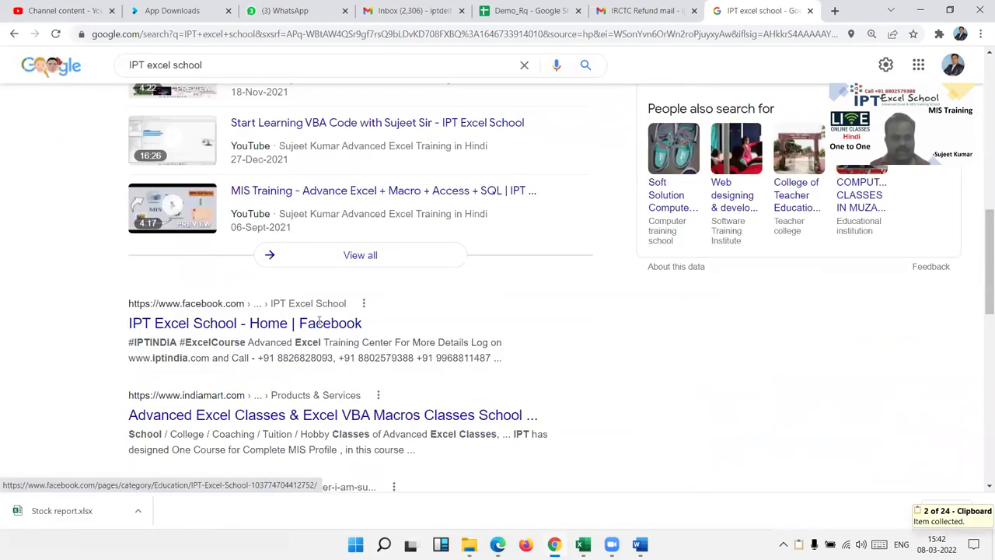
triple_click(366, 326)
key("ctrl+c")
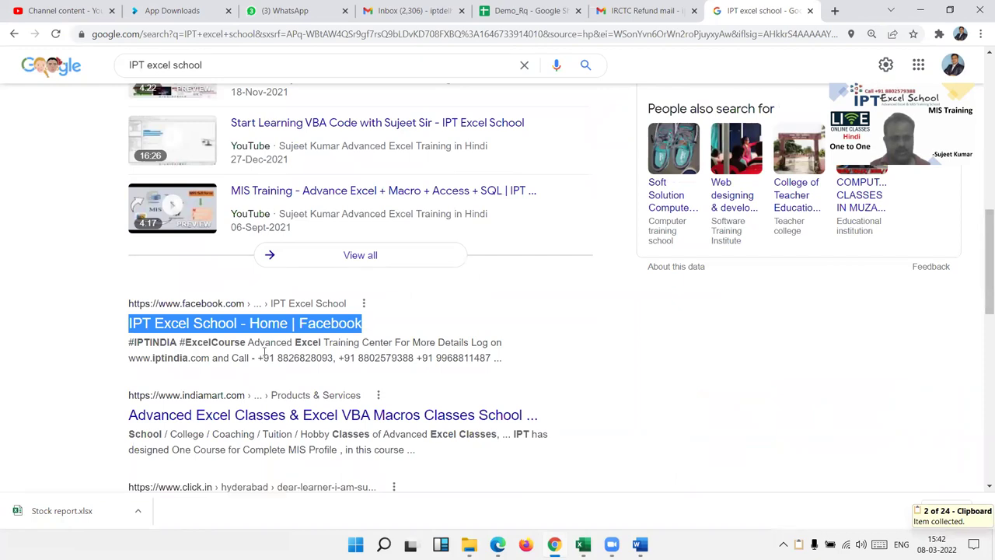
left_click_drag(472, 406, 128, 412)
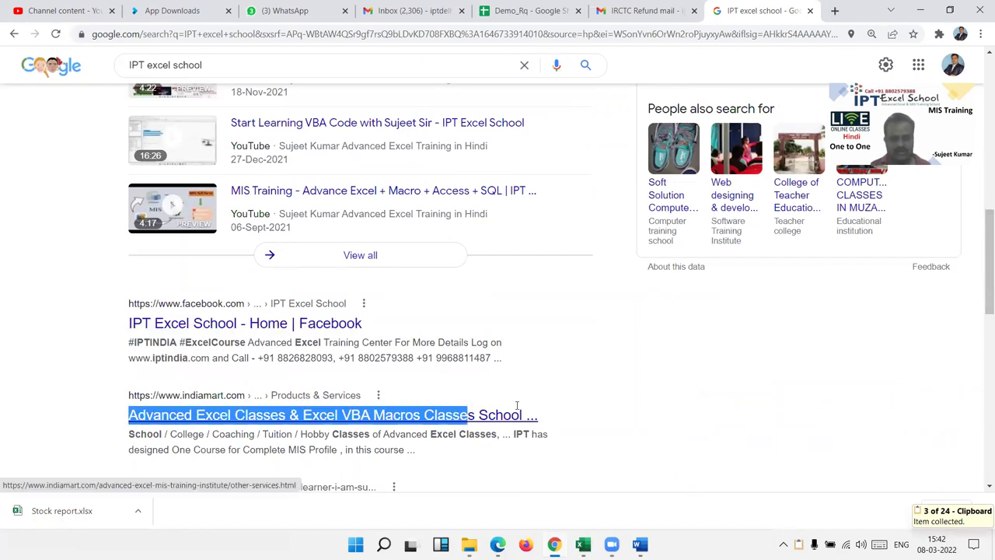
left_click_drag(517, 405, 519, 415)
key("ctrl+c")
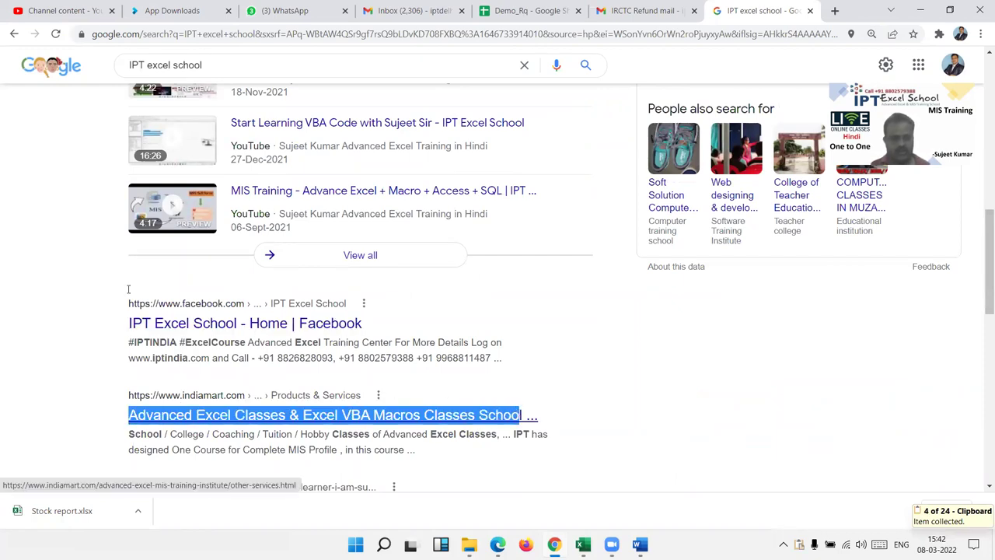
- Copy the Dear Learner, BuyTestSeries and Yet5.com result titles, then return to Word
scroll(121, 237, "down", 5)
scroll(106, 289, "up", 3)
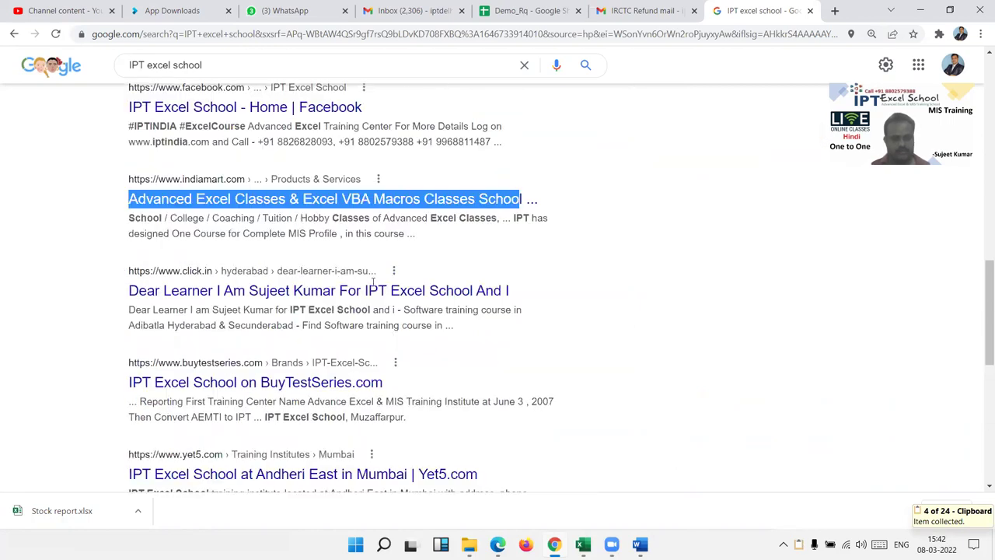
triple_click(523, 282)
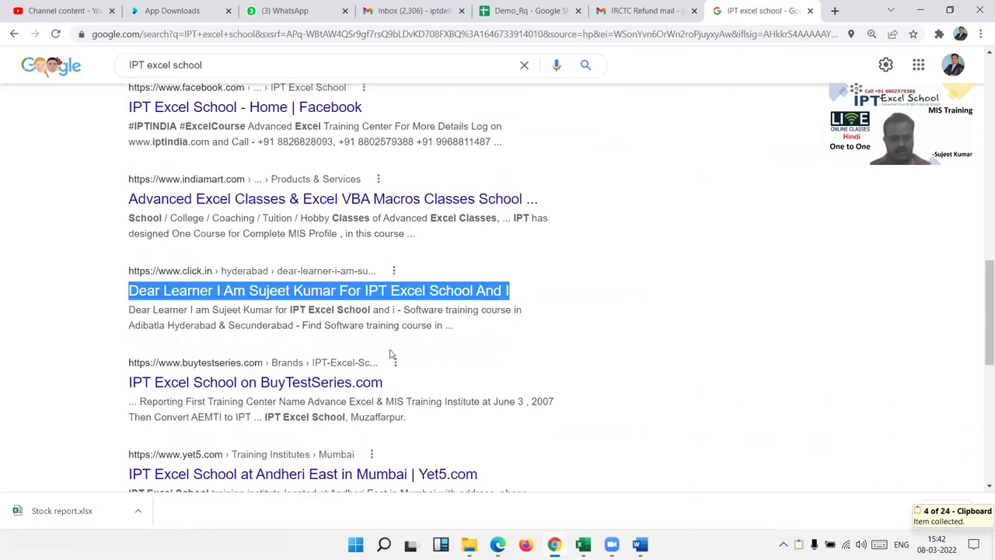
key("ctrl+c")
triple_click(420, 383)
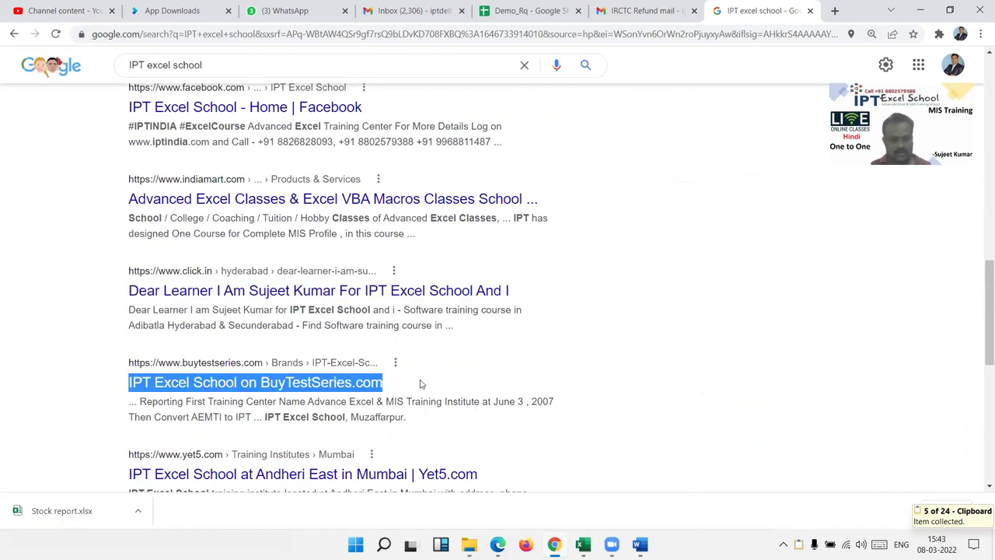
key("ctrl+c")
triple_click(482, 467)
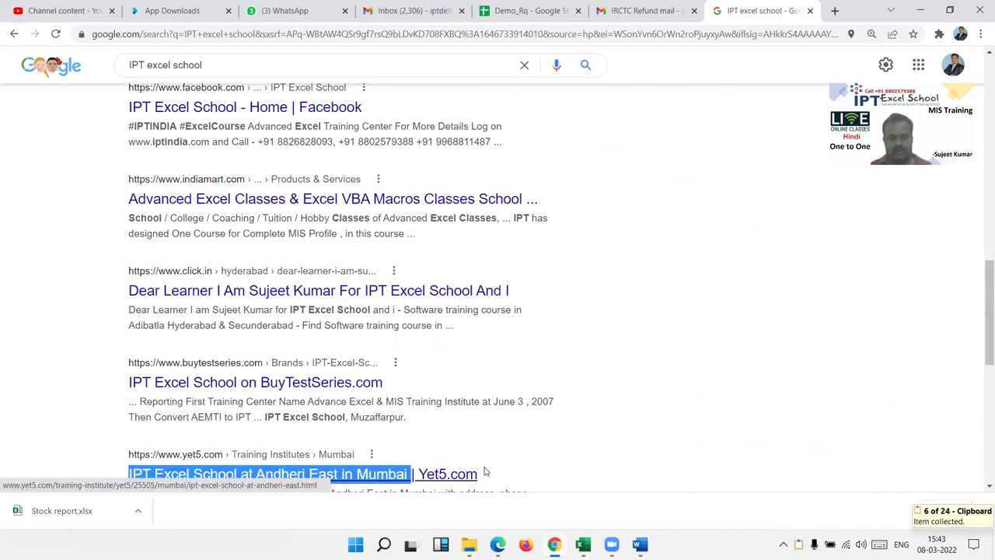
key("ctrl+c")
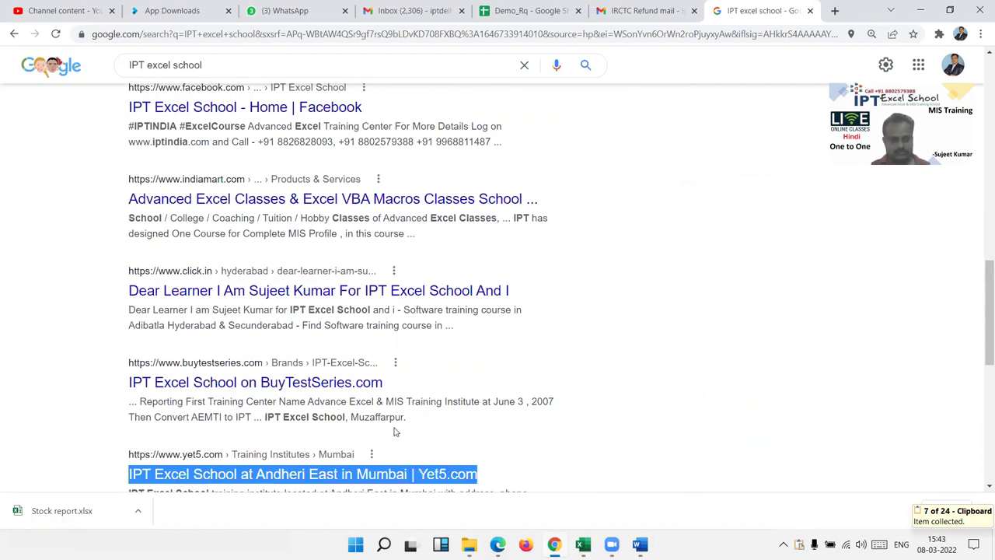
key("alt+Tab")
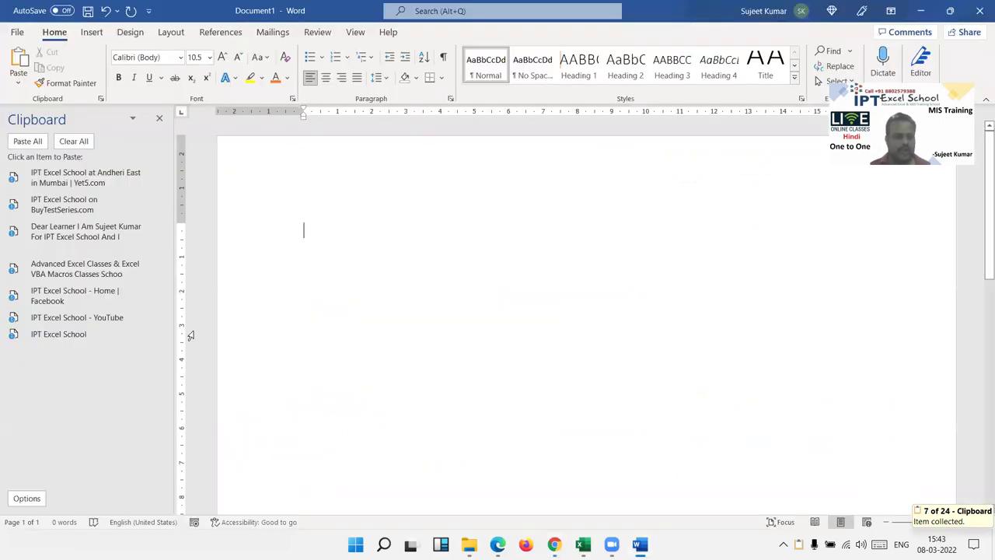
- Paste all seven collected result titles from the Clipboard pane into Document1
left_click(158, 237)
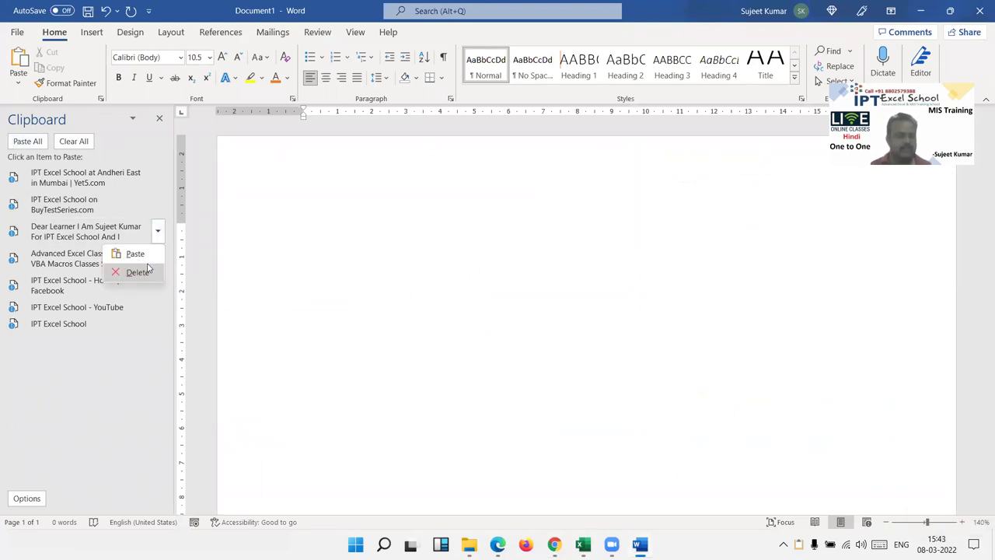
left_click(269, 282)
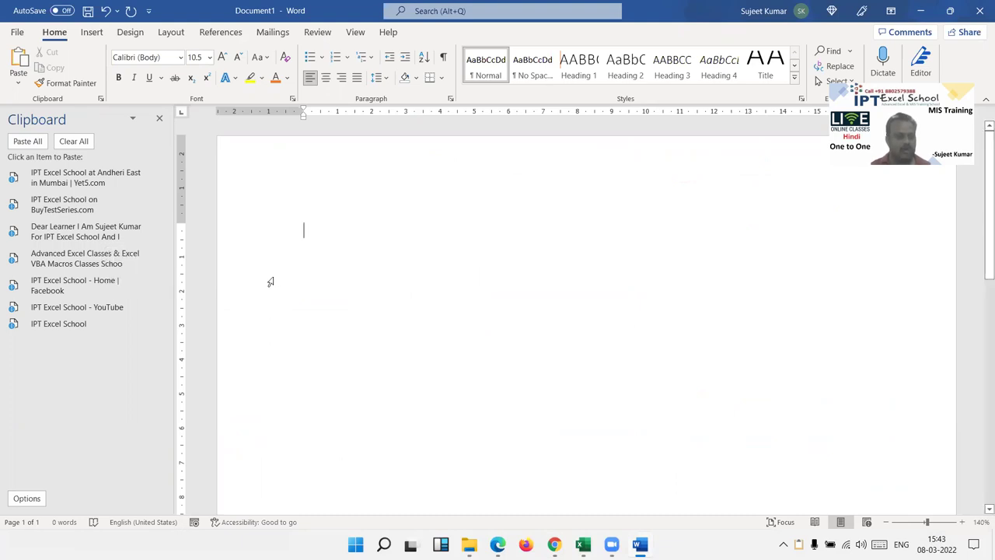
left_click(27, 141)
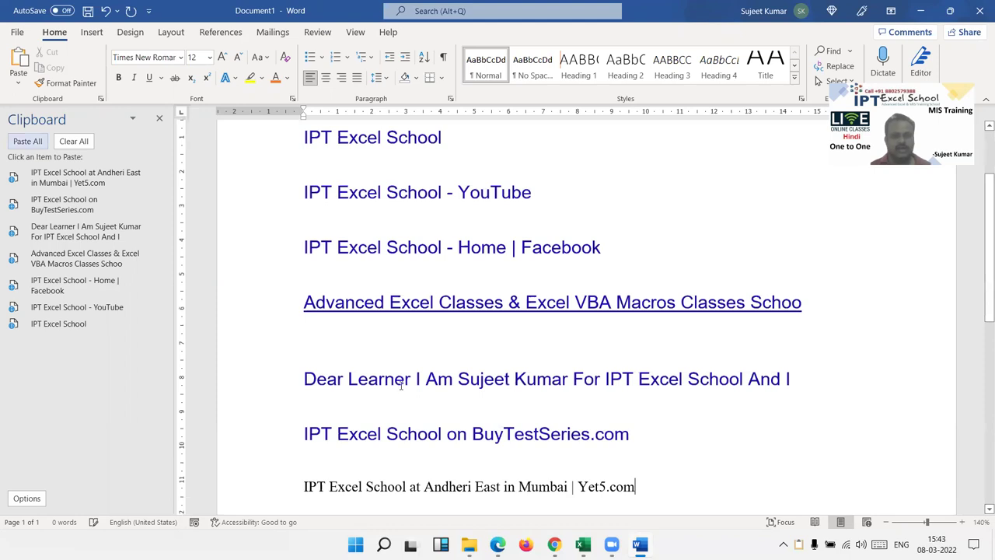
scroll(399, 388, "down", 2)
scroll(399, 388, "up", 4)
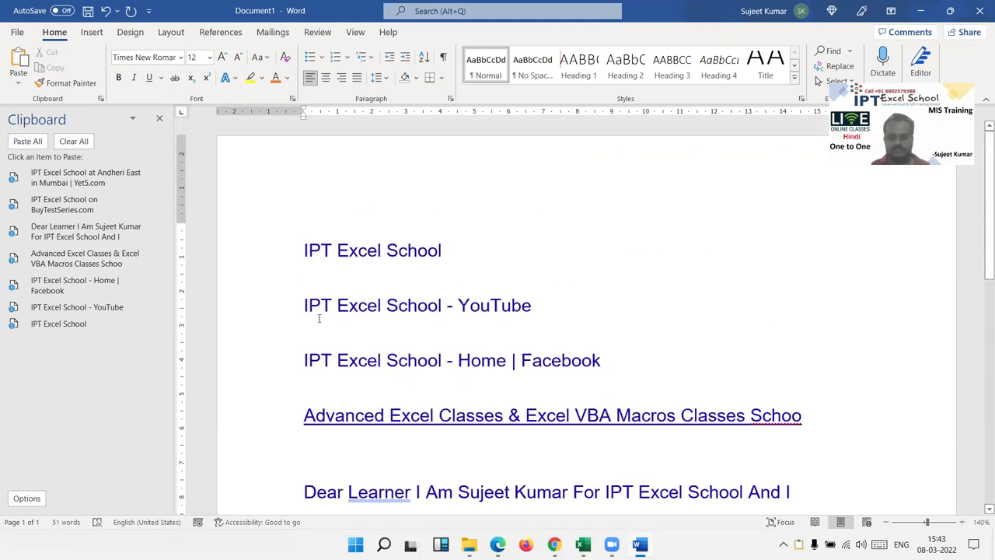
scroll(356, 305, "down", 3)
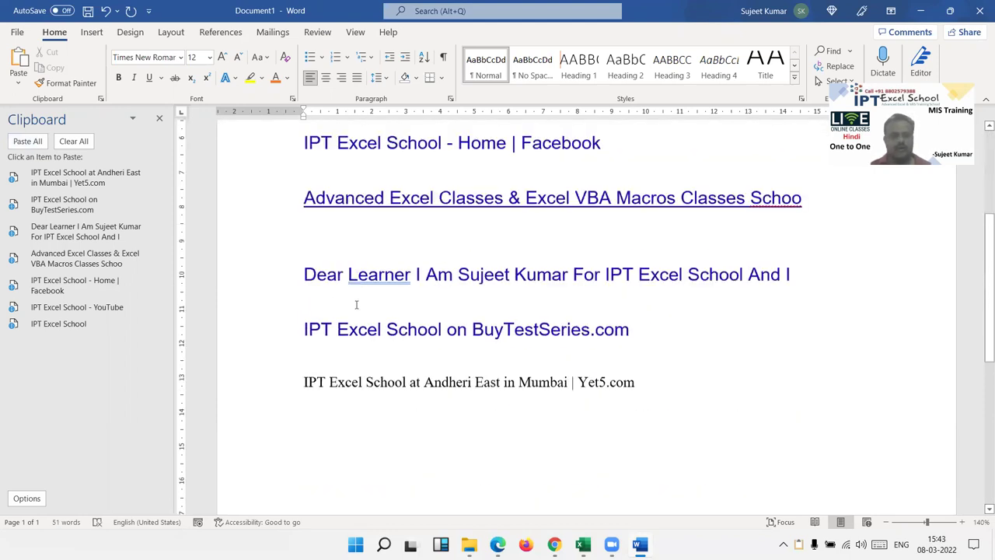
- Review the pasted titles, then select everything and delete it, leaving the page blank
scroll(356, 305, "down", 1)
scroll(356, 306, "up", 4)
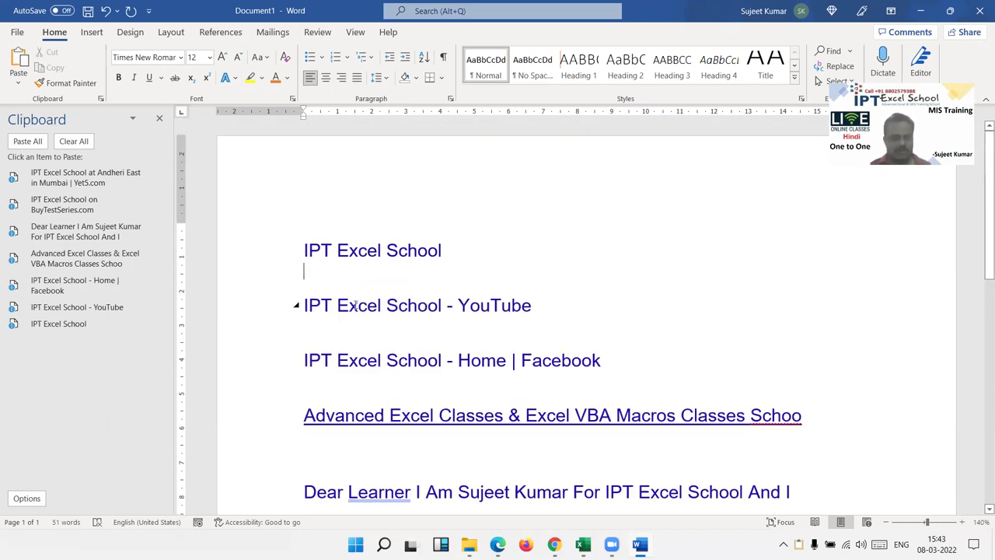
scroll(356, 305, "down", 2)
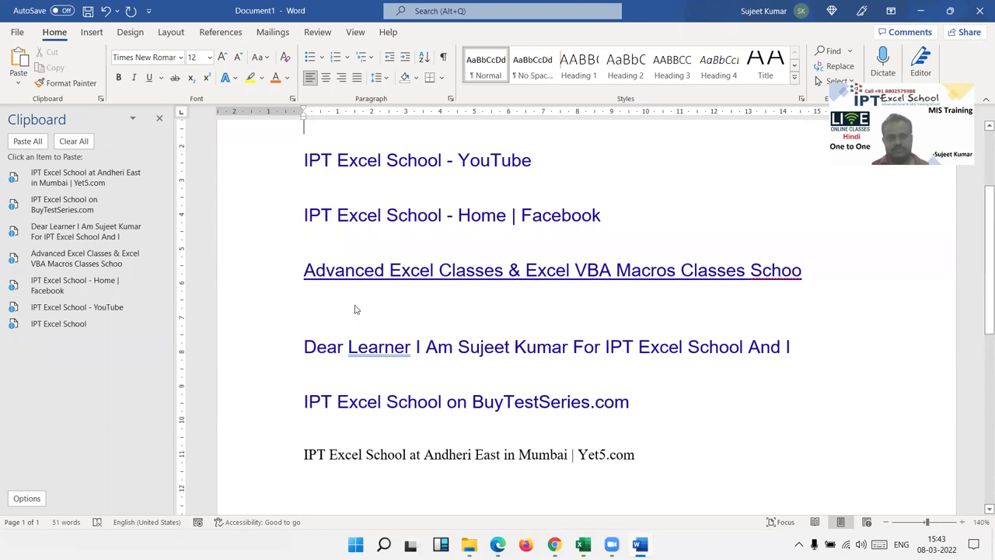
key("ctrl+a")
key("Delete")
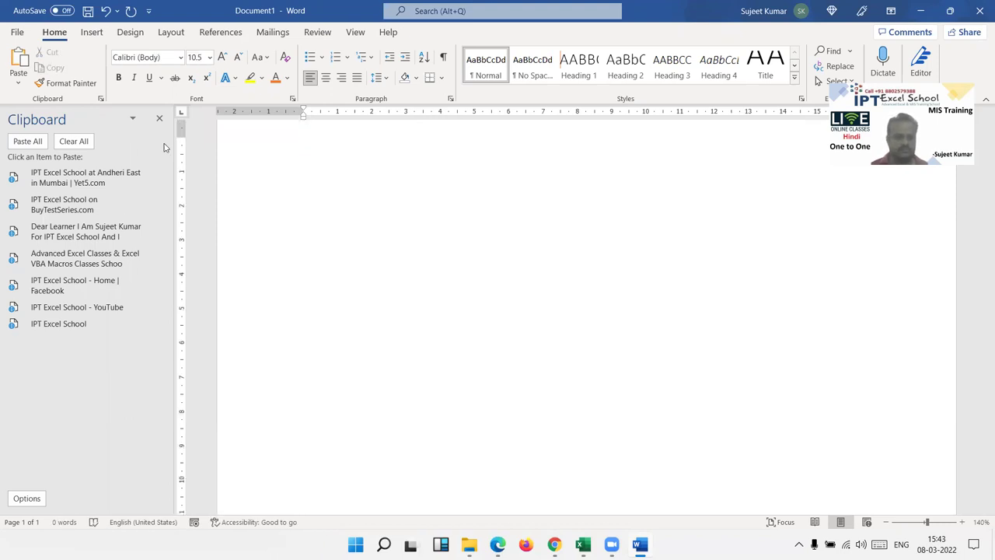
left_click(160, 119)
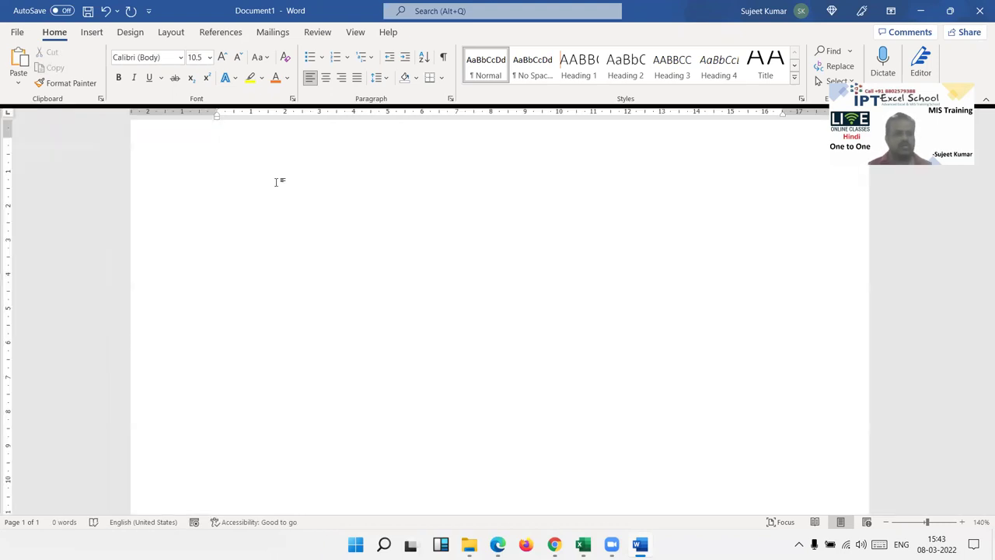